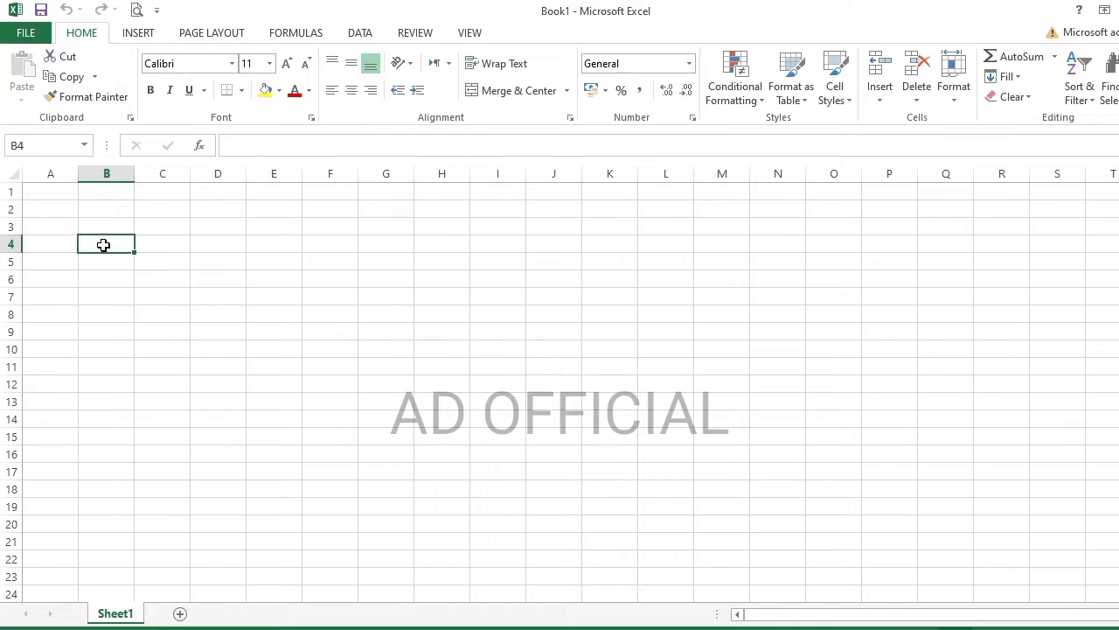
- Put the HARI heading in B4 and AHAD in B5, retyped in capitals
{"action": "double_click", "coordinate": [103, 245]}
{"action": "left_click", "coordinate": [107, 261]}
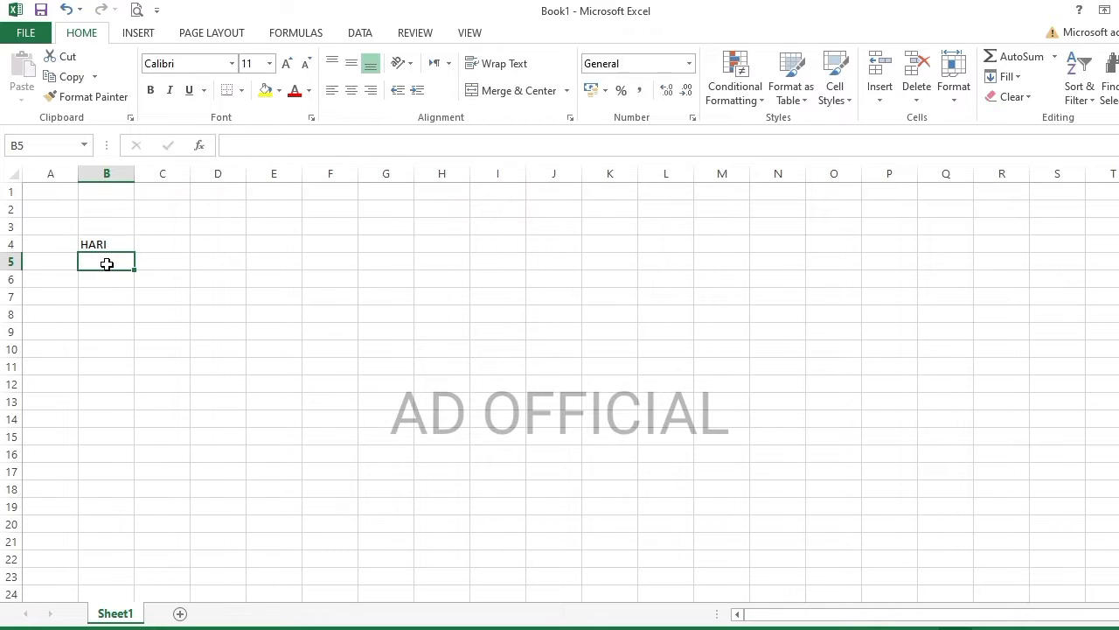
{"action": "type", "text": "aHA"}
{"action": "key", "text": "BackSpace"}
{"action": "key", "text": "BackSpace"}
{"action": "key", "text": "BackSpace"}
{"action": "type", "text": "ahad"}
{"action": "key", "text": "Right"}
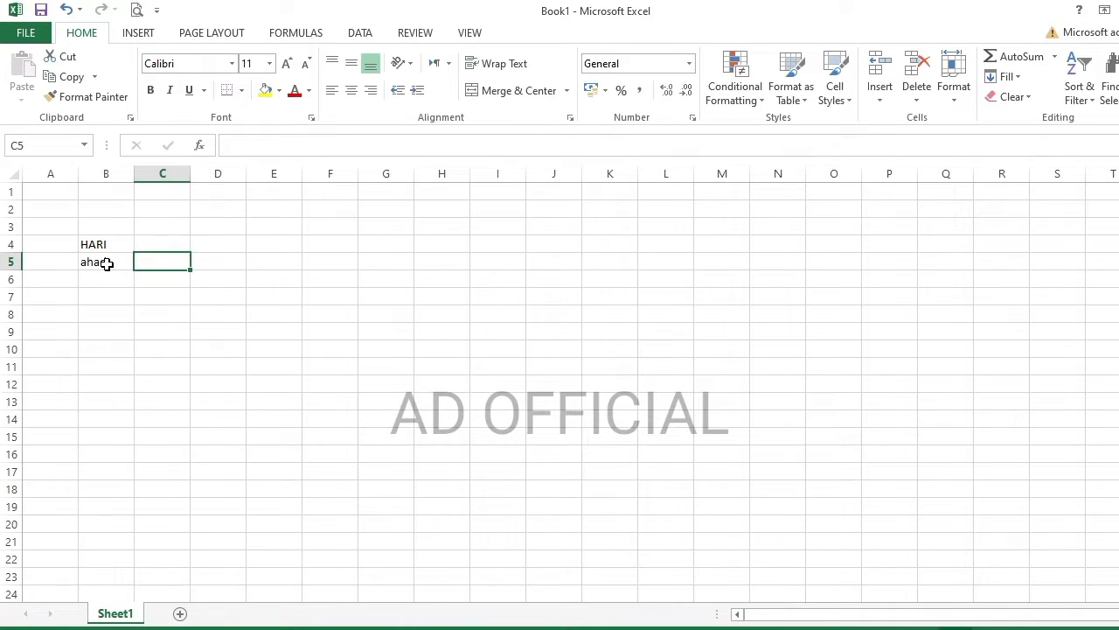
{"action": "key", "text": "Left"}
{"action": "type", "text": "AHAD"}
{"action": "key", "text": "Right"}
- Enter SENIN, SELASA, RABU and KAMIS across C5:F5, clearing a stray JUMAT in G5
{"action": "type", "text": "SENIN"}
{"action": "key", "text": "Right"}
{"action": "type", "text": "SELASA RABU"}
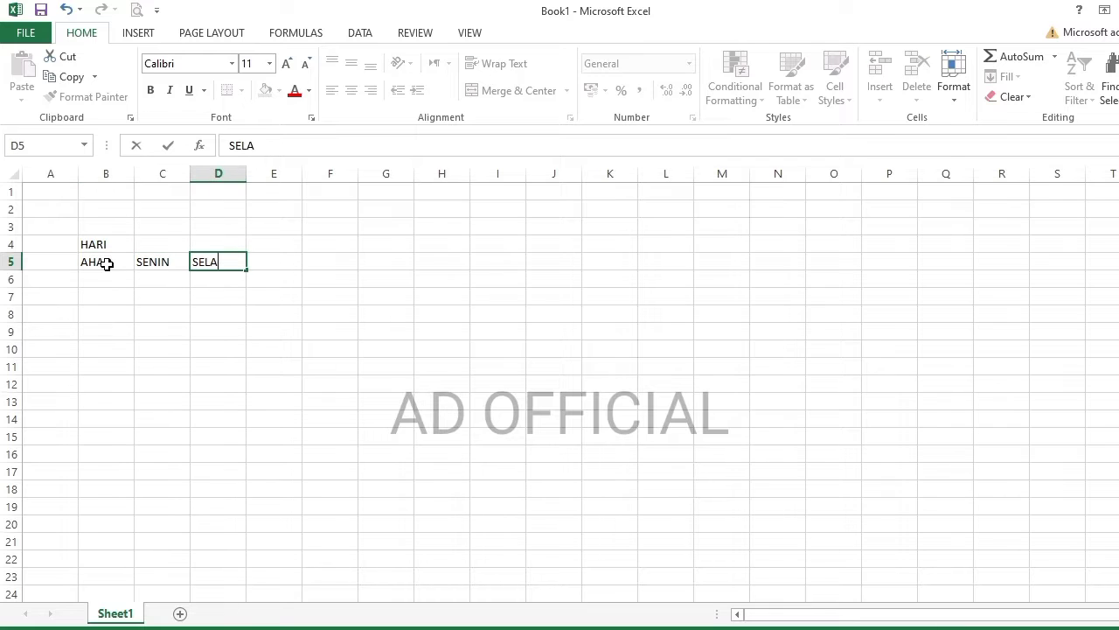
{"action": "key", "text": "BackSpace"}
{"action": "key", "text": "BackSpace"}
{"action": "key", "text": "BackSpace"}
{"action": "key", "text": "BackSpace"}
{"action": "key", "text": "Right"}
{"action": "type", "text": "RABU"}
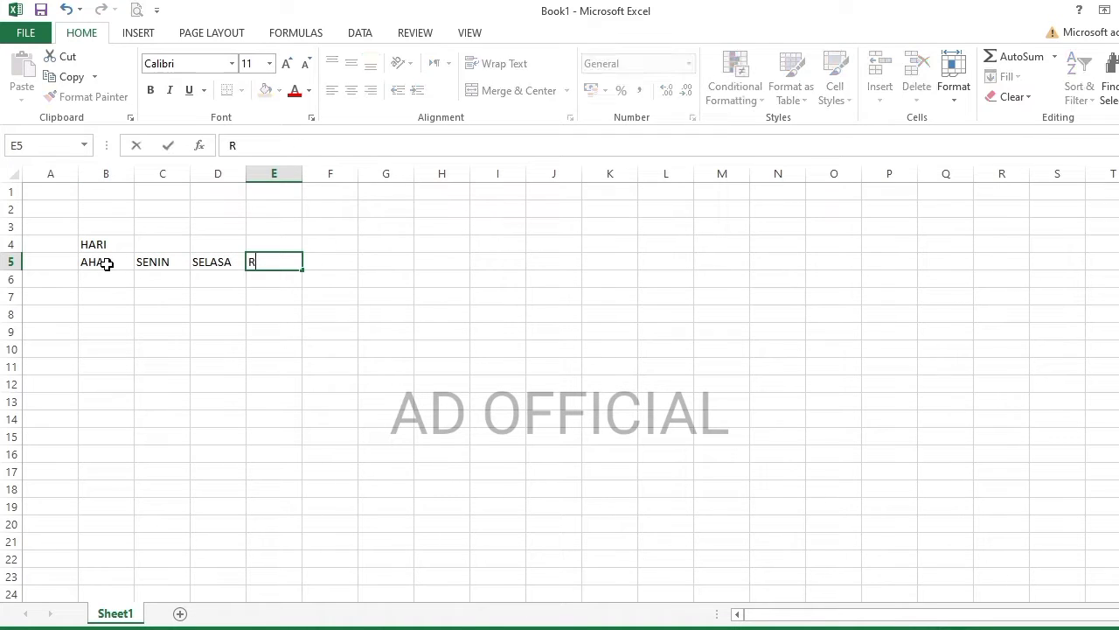
{"action": "key", "text": "Right"}
{"action": "type", "text": "KAMIS"}
{"action": "key", "text": "Right"}
{"action": "type", "text": "JUMAT"}
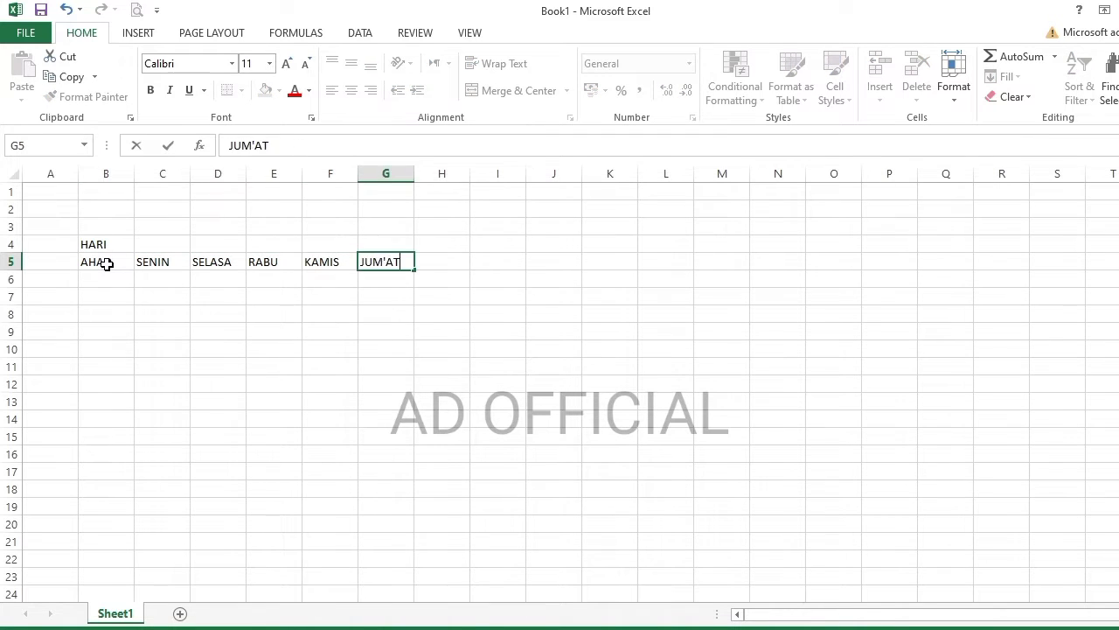
{"action": "key", "text": "BackSpace"}
{"action": "key", "text": "BackSpace"}
{"action": "key", "text": "BackSpace"}
- Add SABTU in G5 and merge-centre HARI across B4:G4
{"action": "type", "text": "SABTU"}
{"action": "left_click", "coordinate": [109, 273]}
{"action": "left_click_drag", "start_coordinate": [88, 244], "coordinate": [387, 244]}
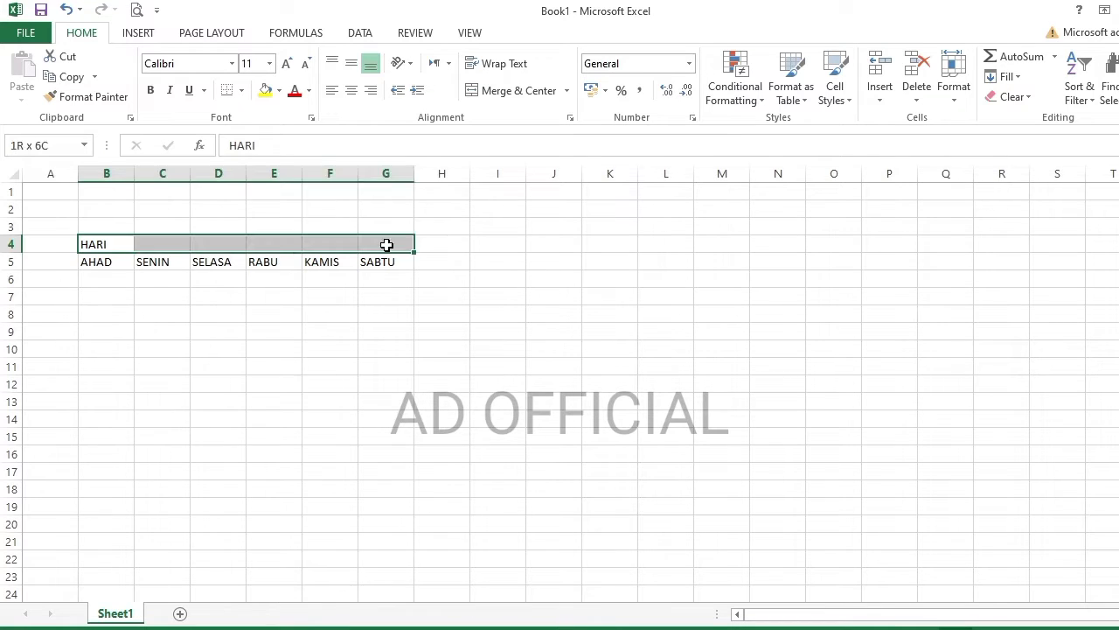
{"action": "left_click", "coordinate": [507, 91]}
- Add a merged KELAS header over A4:A5 and centre the table text at size 12
{"action": "left_click_drag", "start_coordinate": [50, 244], "coordinate": [353, 554]}
{"action": "type", "text": "KELAS"}
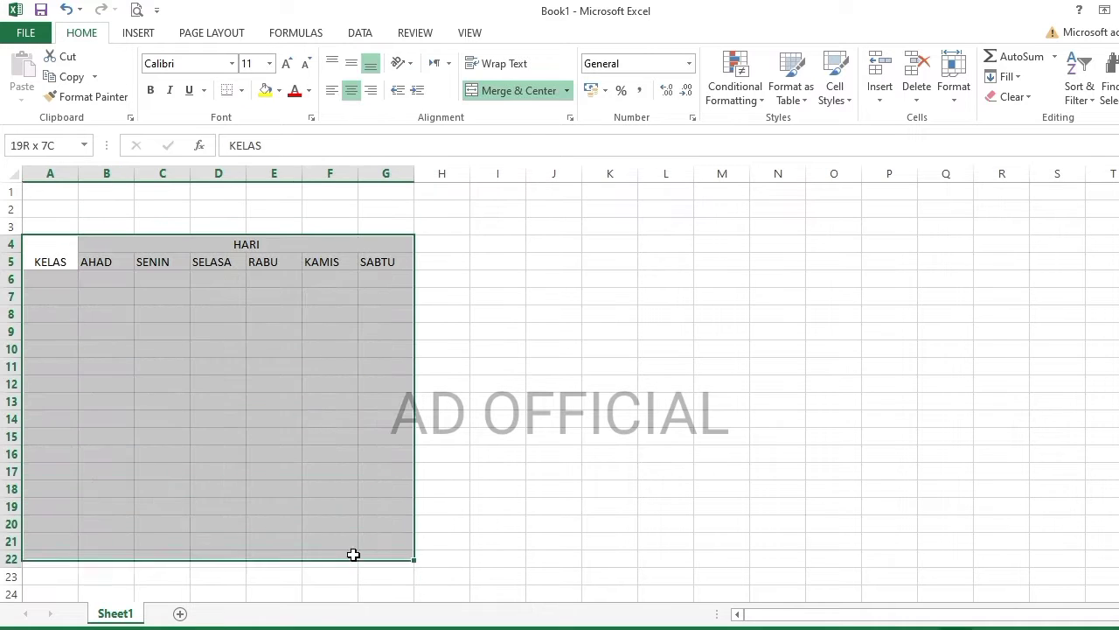
{"action": "left_click", "coordinate": [351, 63]}
{"action": "left_click", "coordinate": [351, 90]}
{"action": "left_click", "coordinate": [286, 63]}
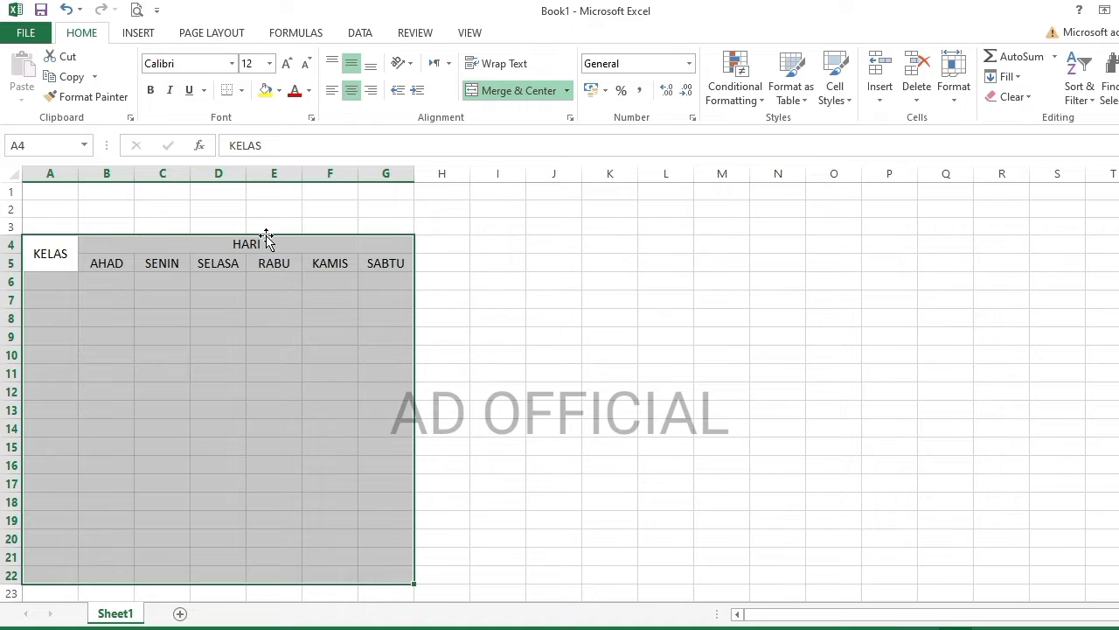
{"action": "left_click", "coordinate": [94, 281]}
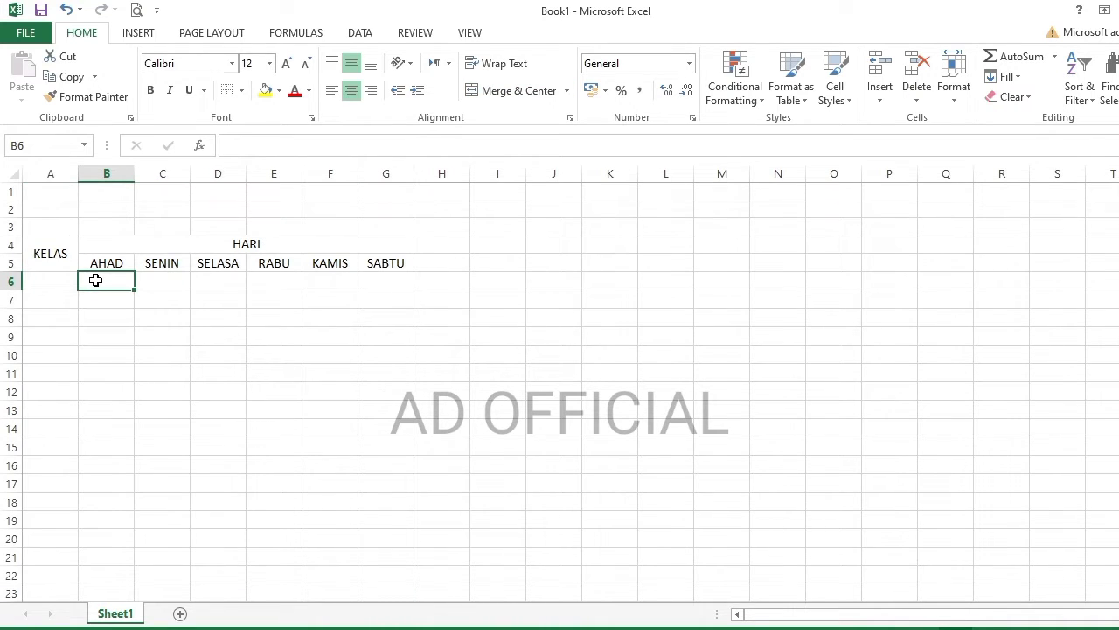
- Enter Iqra', B. Arab, Akhlaq, Tauhid and Fiqih across B6:F6
{"action": "type", "text": "Iqra'"}
{"action": "key", "text": "Tab"}
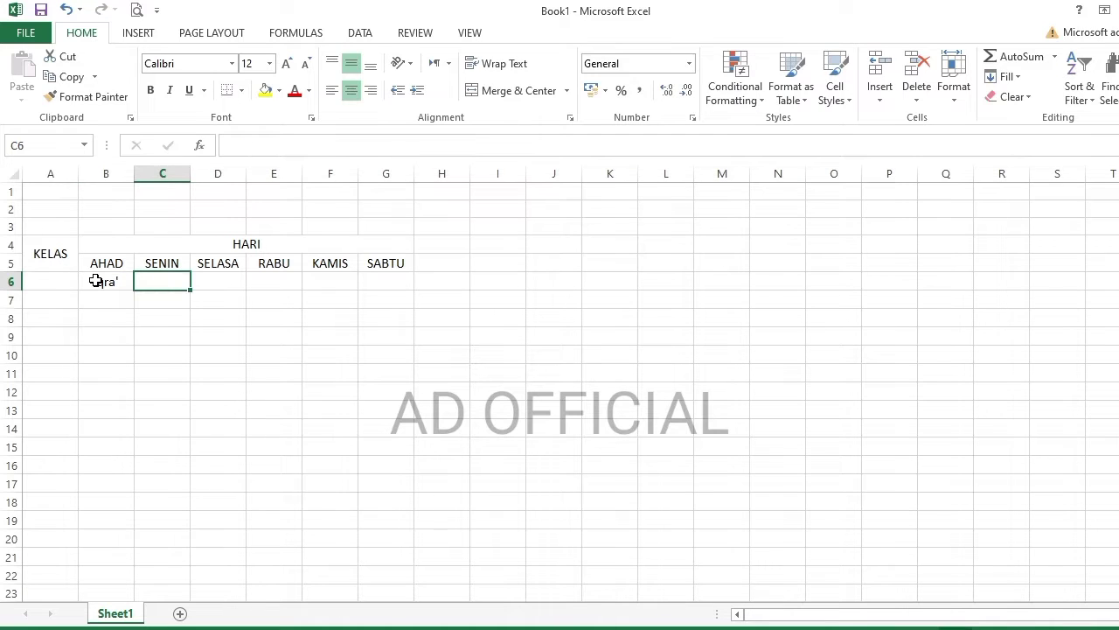
{"action": "type", "text": "B. Arab"}
{"action": "key", "text": "Tab"}
{"action": "type", "text": "Akhlaq"}
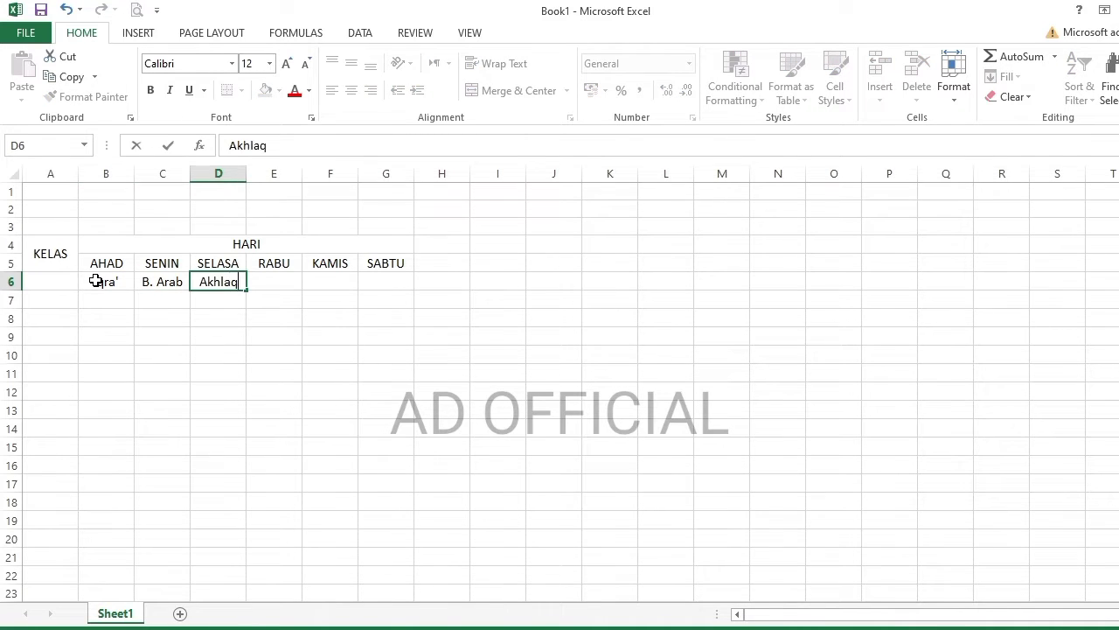
{"action": "key", "text": "Tab"}
{"action": "type", "text": "Tauhid"}
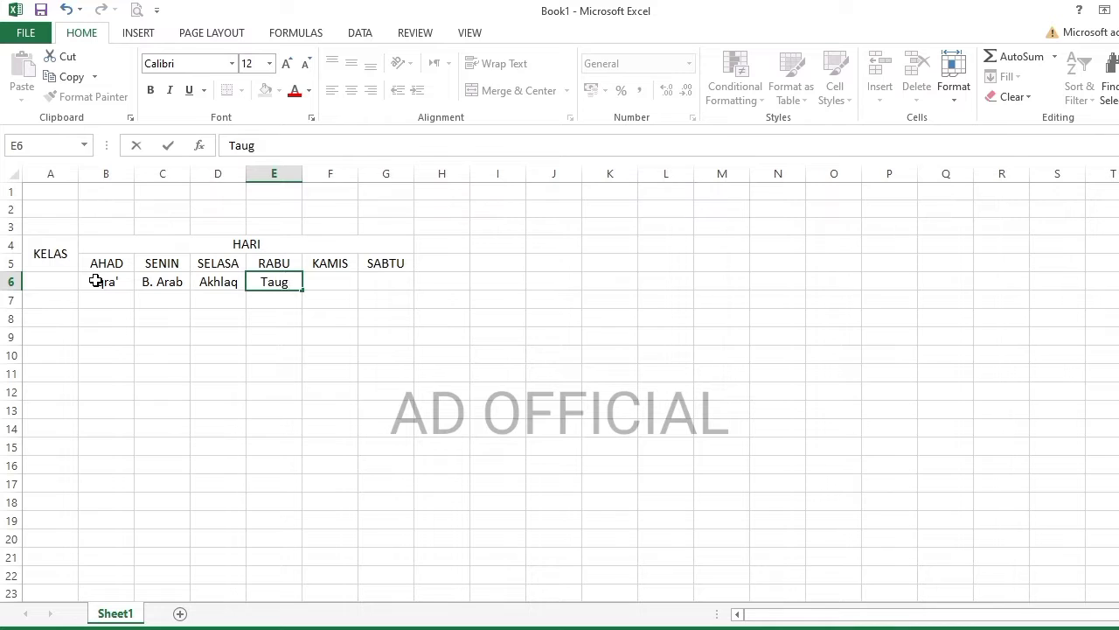
{"action": "key", "text": "Tab"}
{"action": "type", "text": "Fiqih"}
{"action": "key", "text": "Tab"}
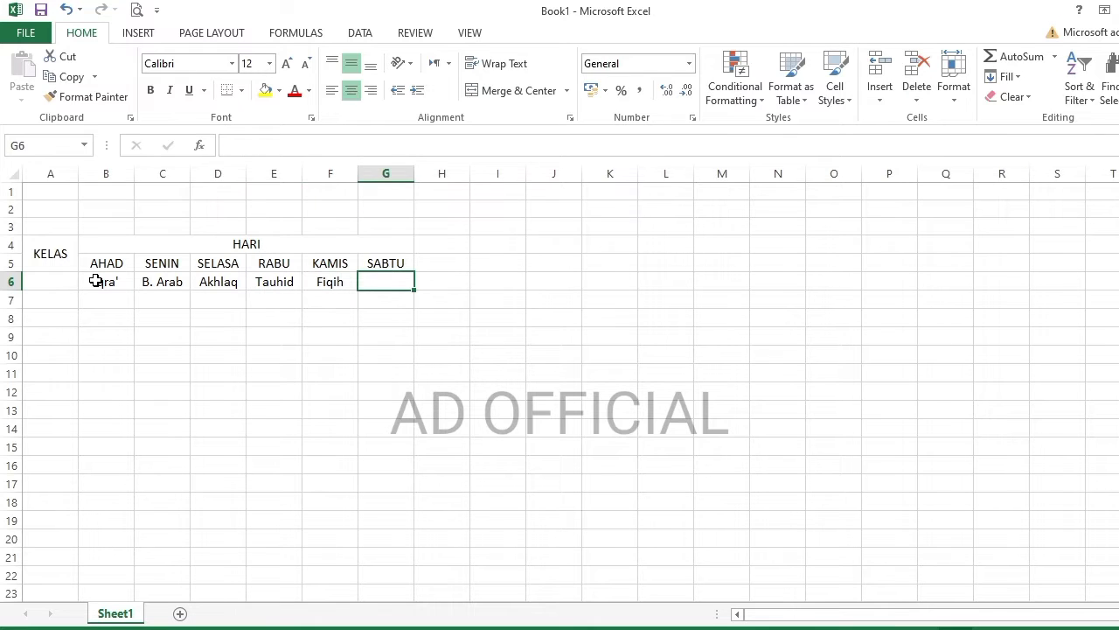
- Enter Do'a-Do'a in G6 and move to A6 for the class number
{"action": "type", "text": "Do'a-do"}
{"action": "key", "text": "BackSpace"}
{"action": "key", "text": "BackSpace"}
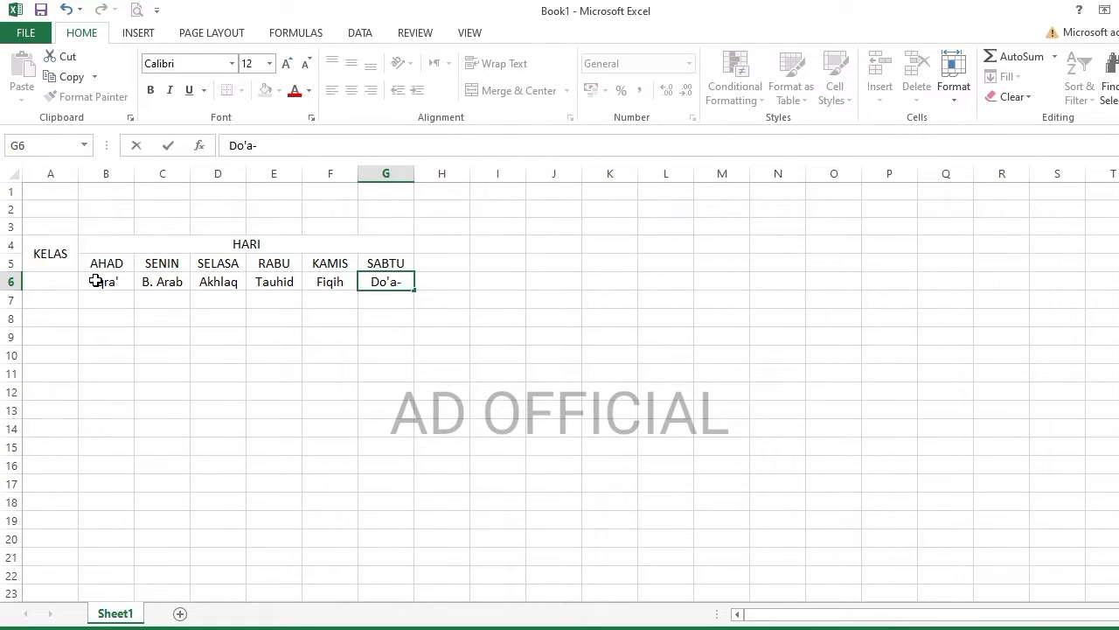
{"action": "type", "text": "Do'a"}
{"action": "key", "text": "Return"}
{"action": "left_click", "coordinate": [37, 282]}
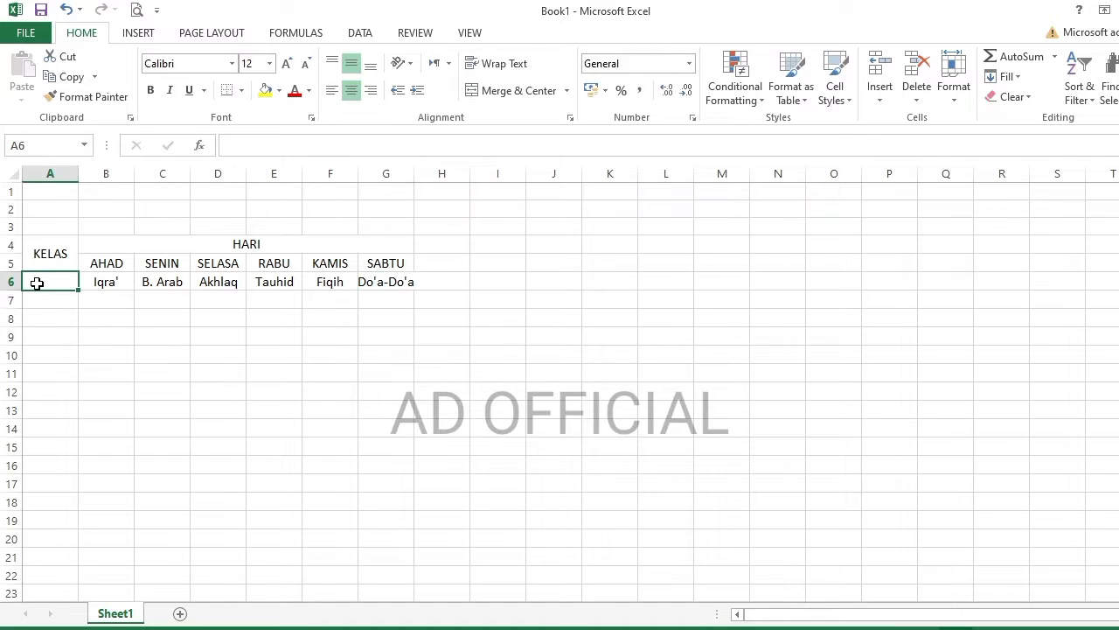
{"action": "double_click", "coordinate": [37, 283]}
- Number class 1 in A6 and label class 2 in merged cells A7:A8
{"action": "key", "text": "Return"}
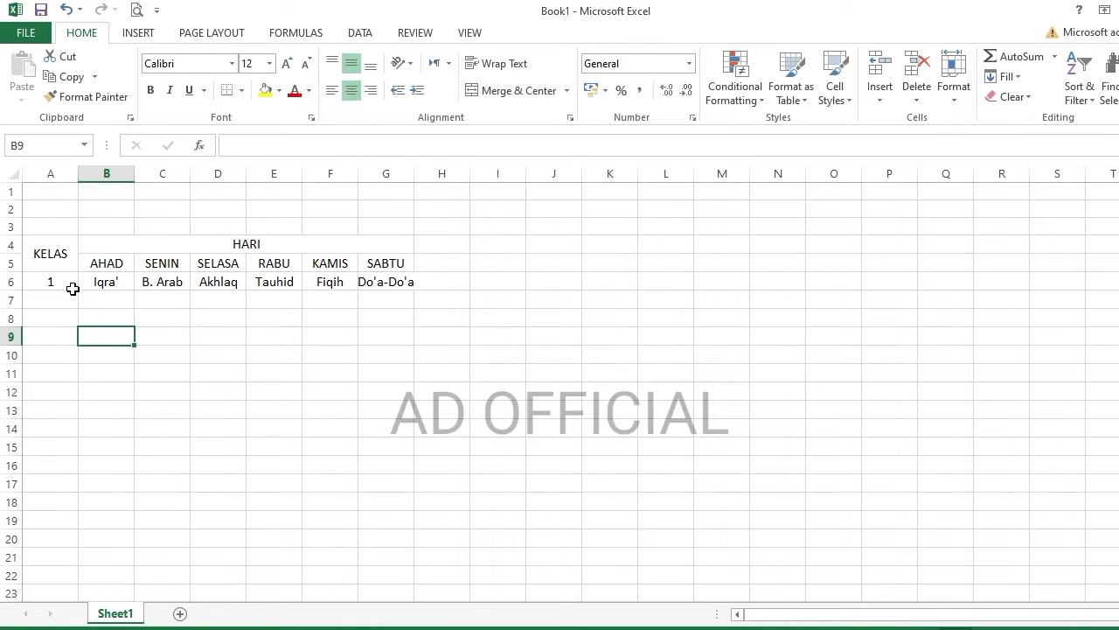
{"action": "left_click", "coordinate": [61, 300]}
{"action": "left_click_drag", "start_coordinate": [65, 300], "coordinate": [52, 318]}
{"action": "left_click", "coordinate": [516, 90]}
{"action": "type", "text": "2"}
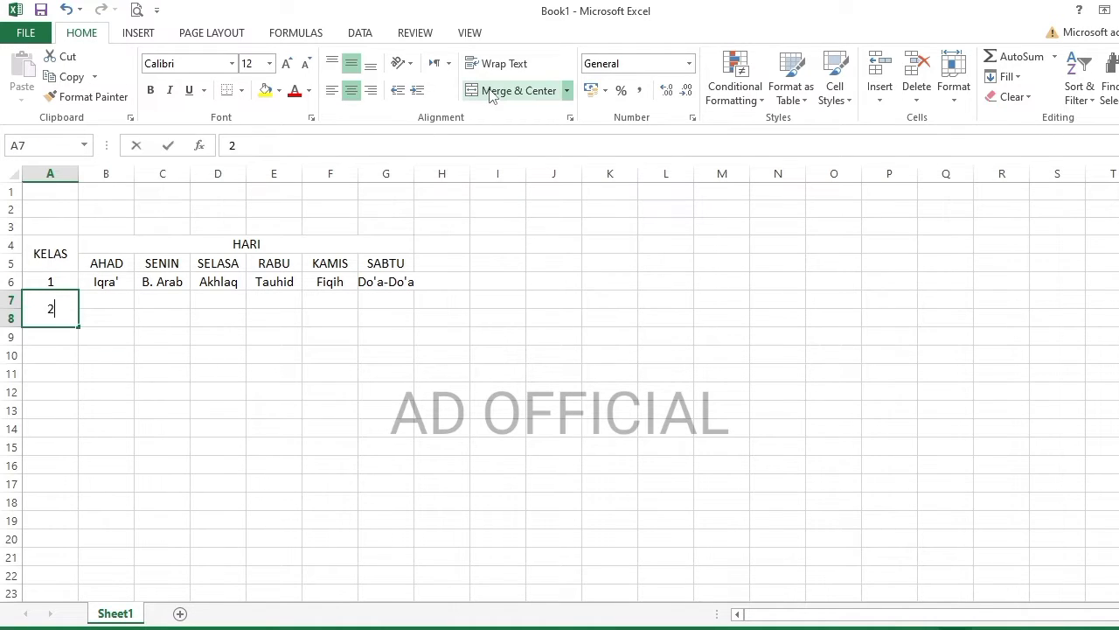
- Enter class 2's Tajdid and Al-Qur'an under AHAD, Fiqih and Tareh under SENIN
{"action": "left_click", "coordinate": [111, 303]}
{"action": "type", "text": "t"}
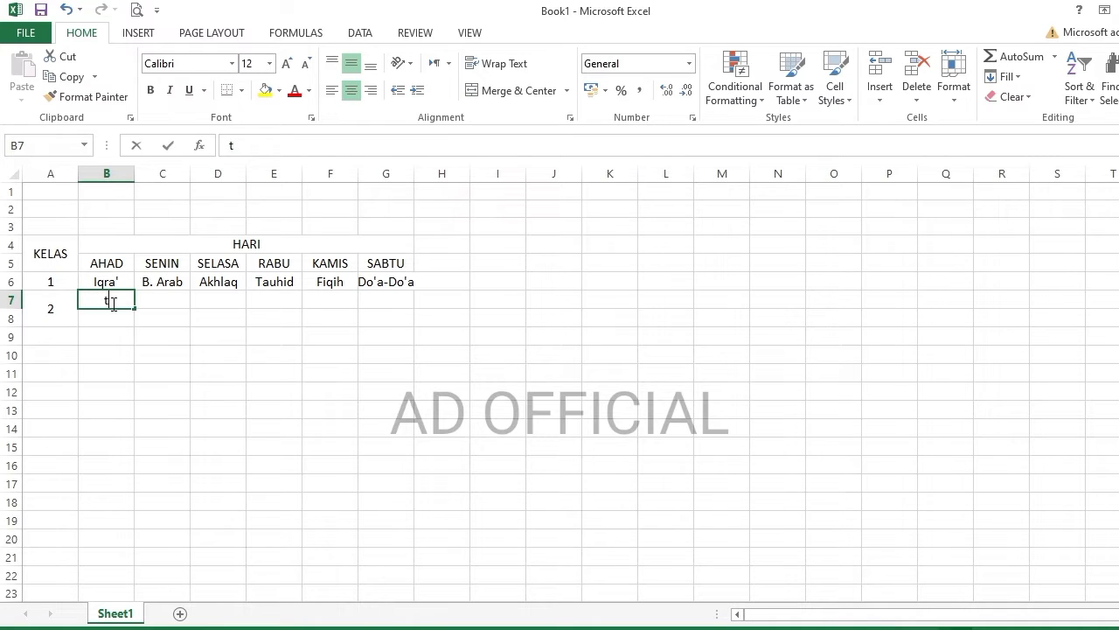
{"action": "type", "text": "ajdid"}
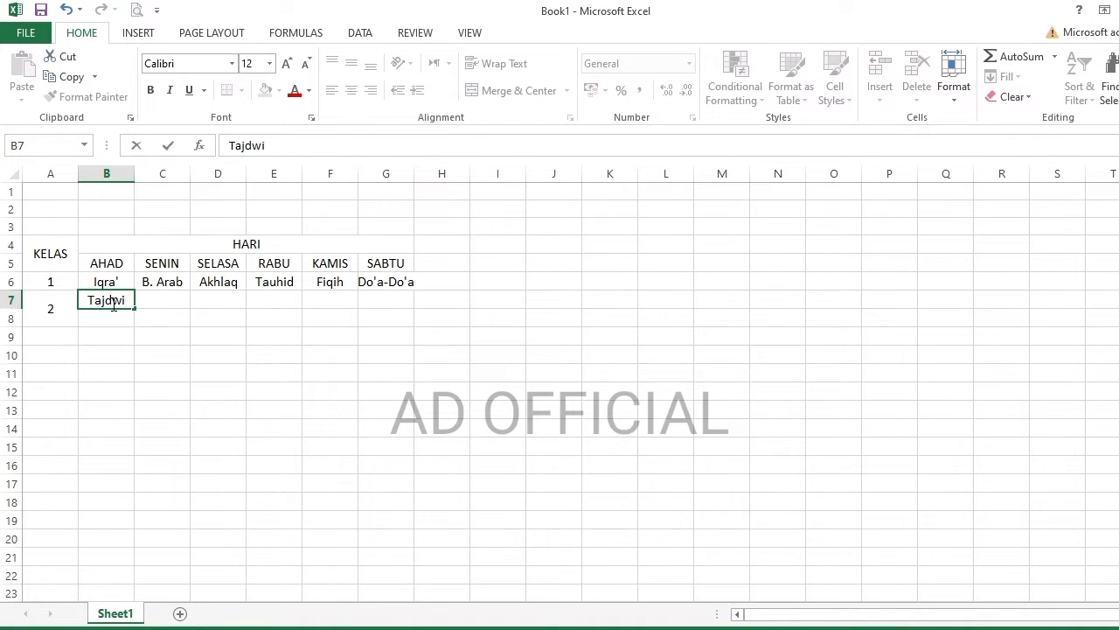
{"action": "key", "text": "Return"}
{"action": "type", "text": "Al-Qur'an"}
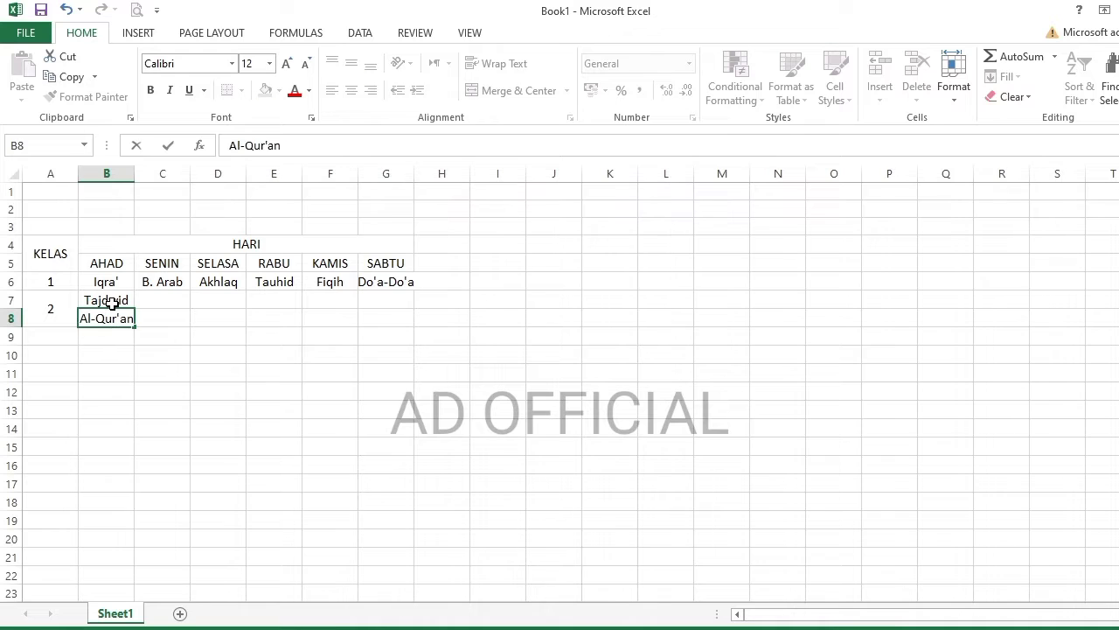
{"action": "key", "text": "Tab"}
{"action": "left_click", "coordinate": [158, 300]}
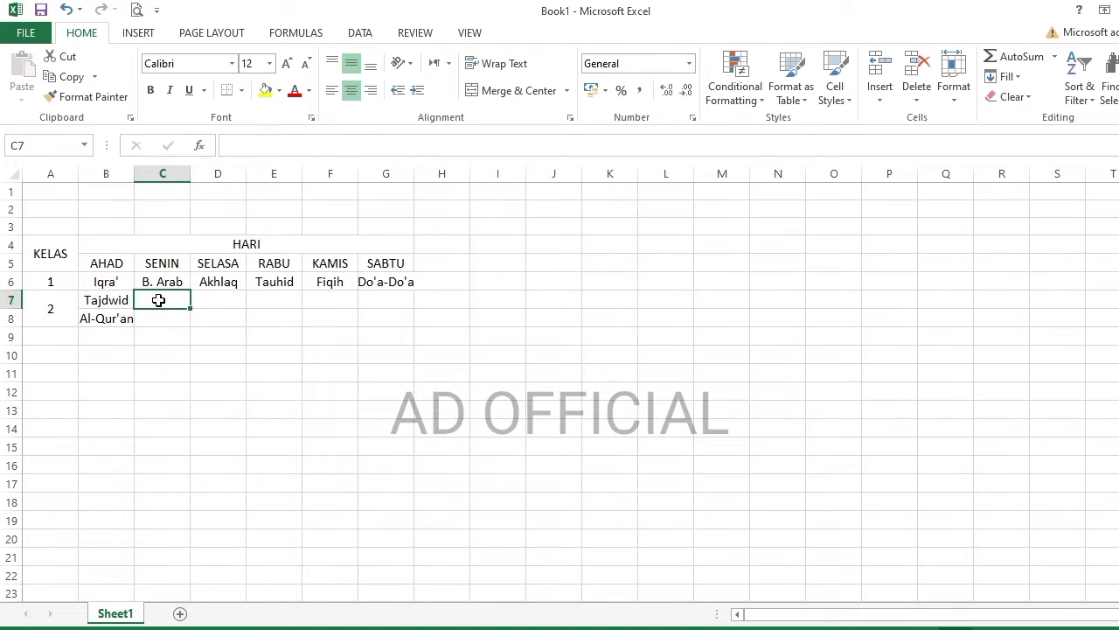
{"action": "type", "text": "Fiqih"}
{"action": "key", "text": "Return"}
{"action": "type", "text": "Ta"}
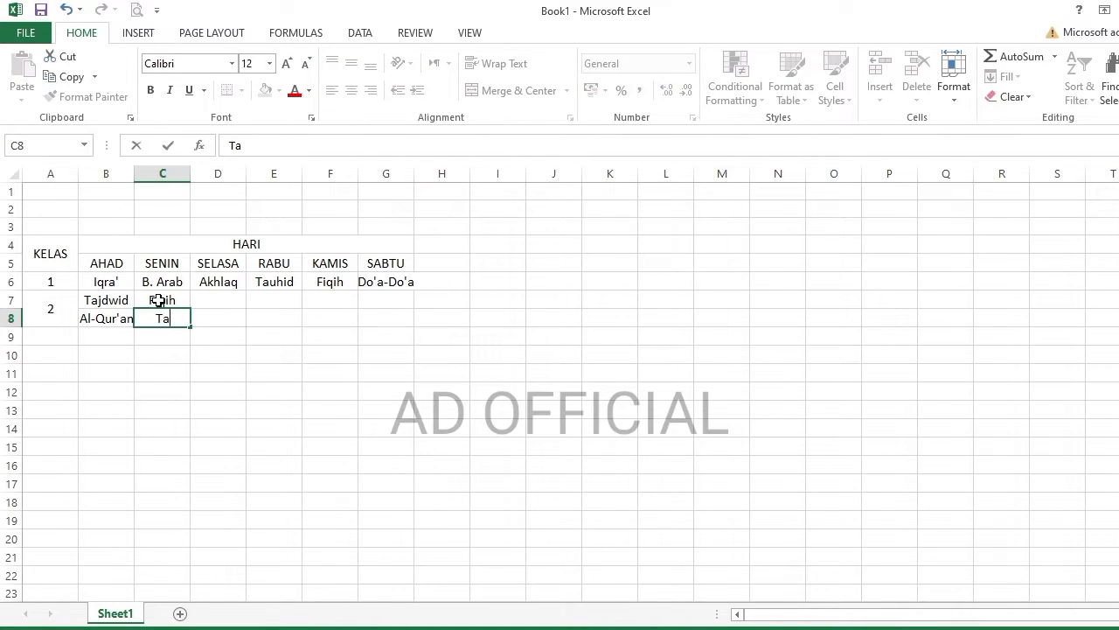
{"action": "type", "text": "reh"}
{"action": "key", "text": "Tab"}
- Enter Akhlaq and Tauhid under SELASA, Nahwu and Sorrof under RABU for class 2
{"action": "left_click", "coordinate": [225, 300]}
{"action": "type", "text": "Akhlaq"}
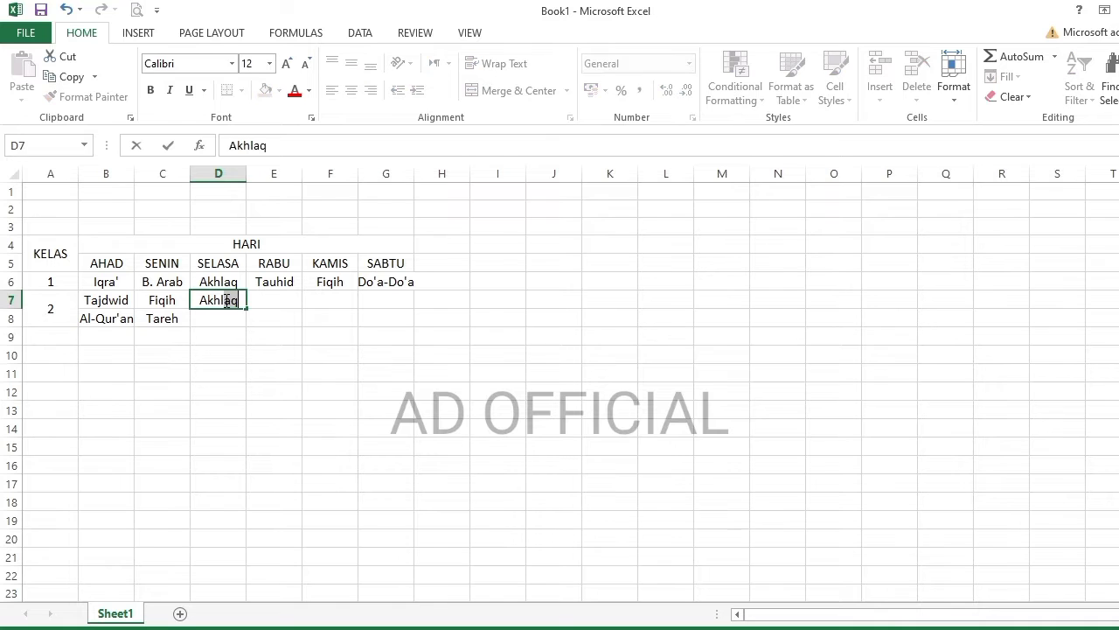
{"action": "key", "text": "Return"}
{"action": "type", "text": "Tauhid"}
{"action": "left_click", "coordinate": [278, 297]}
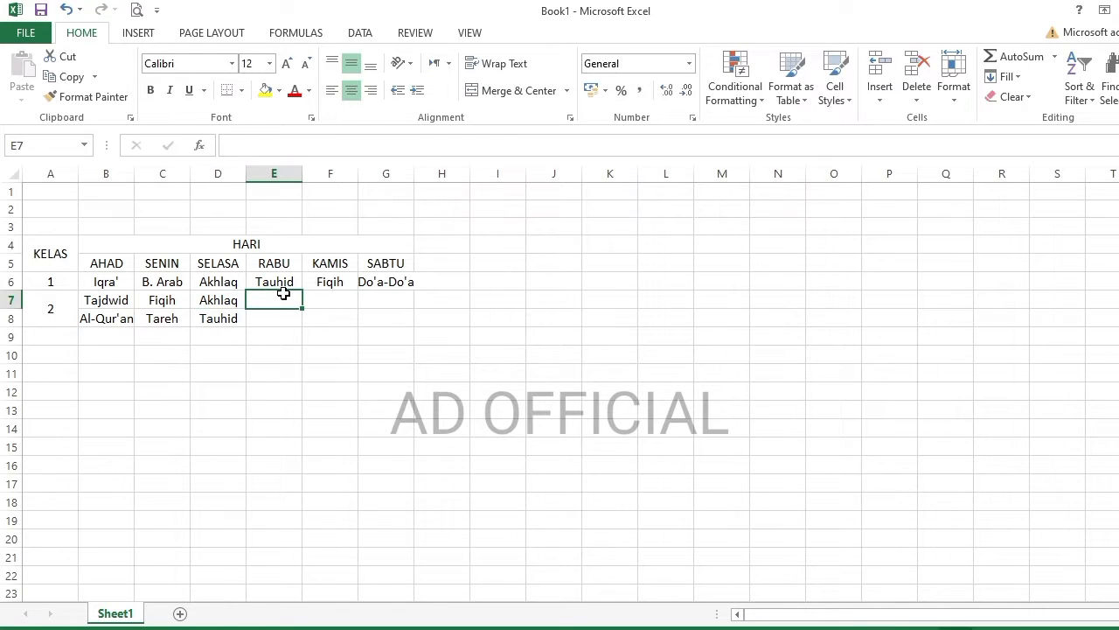
{"action": "type", "text": "Nahwu"}
{"action": "key", "text": "Return"}
{"action": "type", "text": "So"}
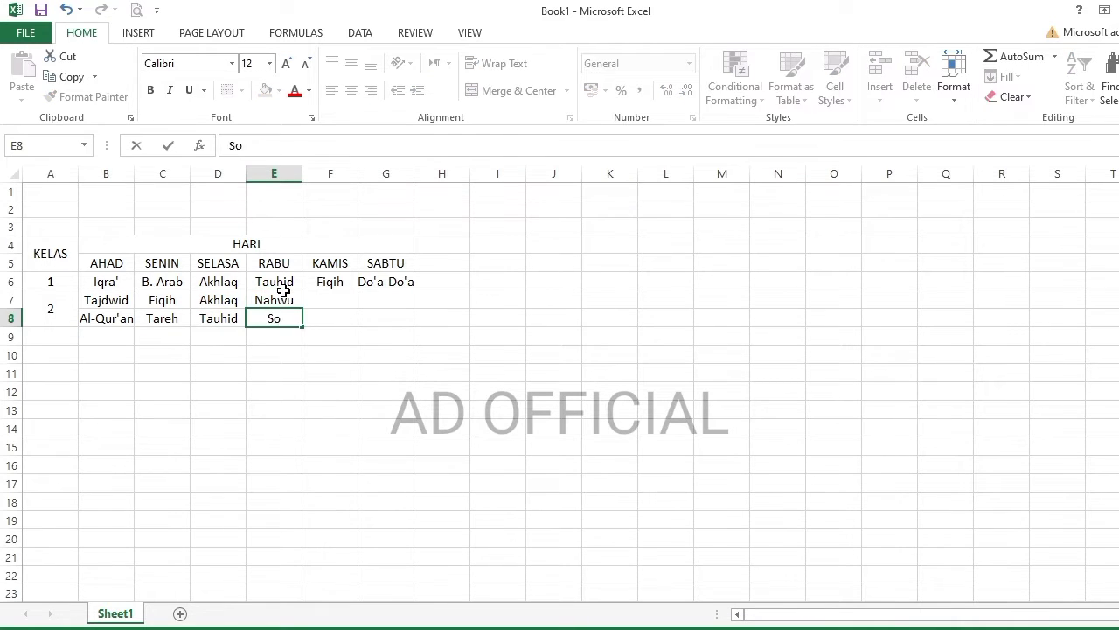
{"action": "type", "text": "rrof"}
- Enter B. Arab under KAMIS, then Aqidatul Awam and Hadis 101 under SABTU
{"action": "left_click", "coordinate": [317, 298]}
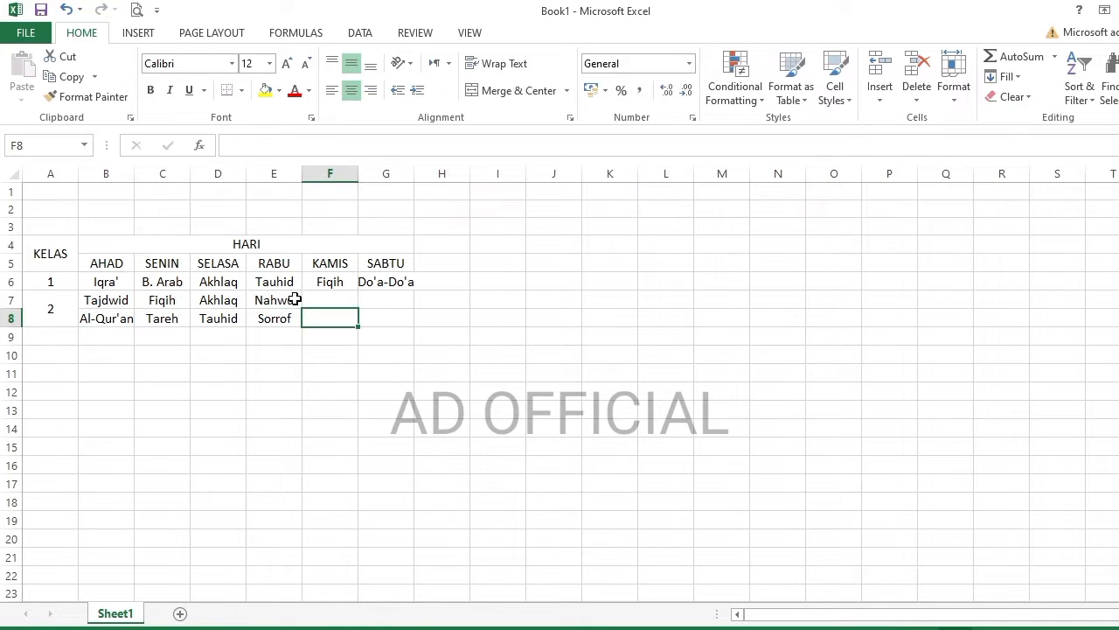
{"action": "type", "text": "Bahas"}
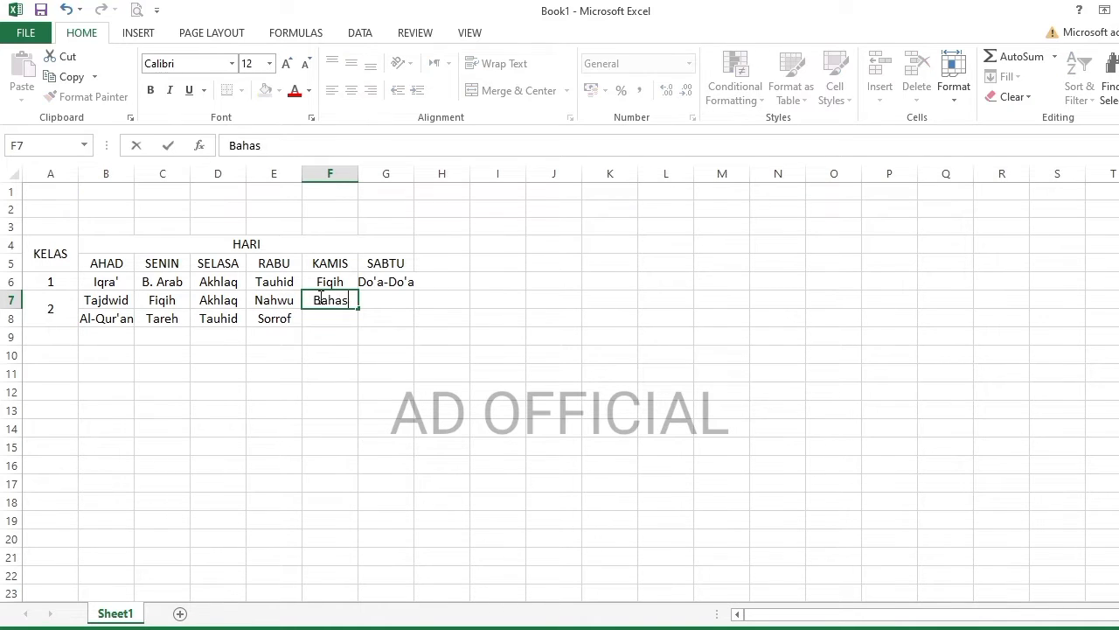
{"action": "key", "text": "BackSpace"}
{"action": "key", "text": "BackSpace"}
{"action": "key", "text": "BackSpace"}
{"action": "key", "text": "BackSpace"}
{"action": "type", "text": ". Arab"}
{"action": "left_click", "coordinate": [394, 295]}
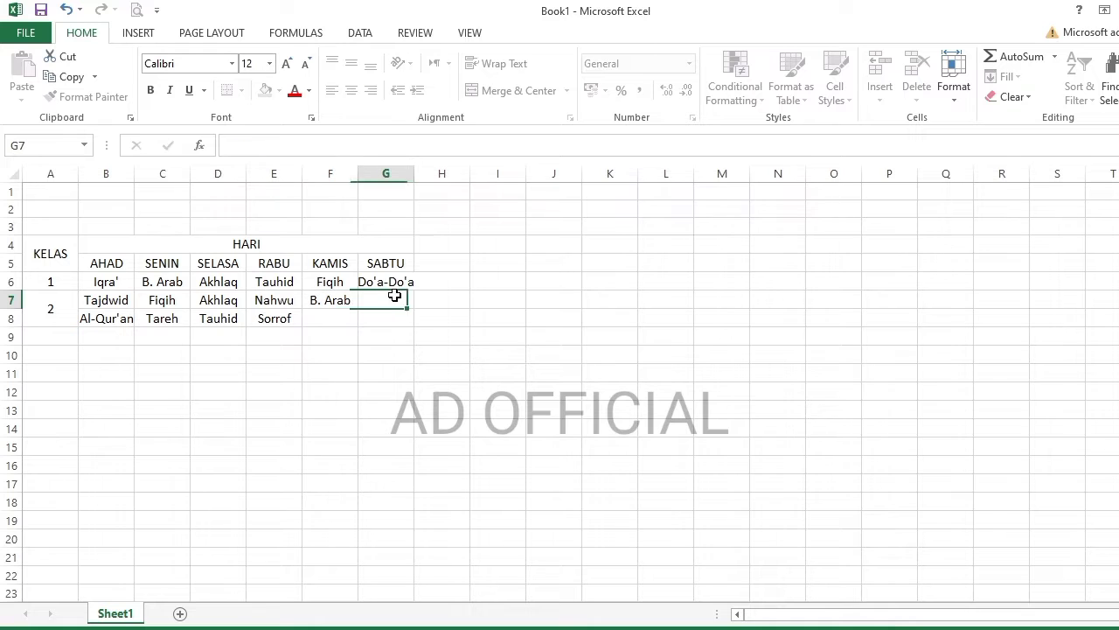
{"action": "type", "text": "Aqidatul"}
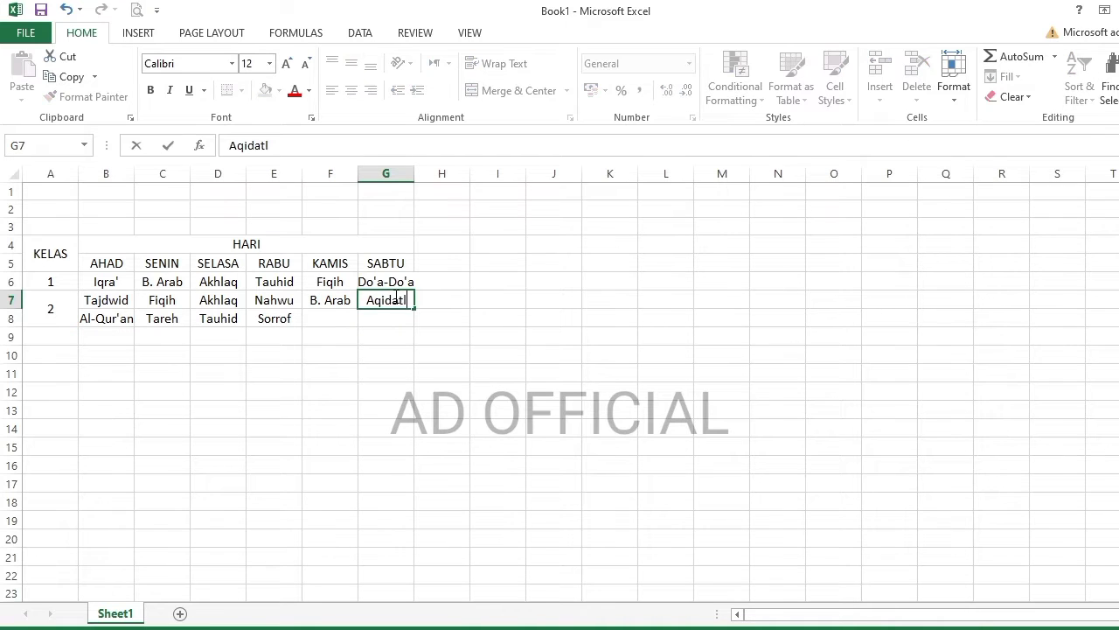
{"action": "type", "text": " AWAM"}
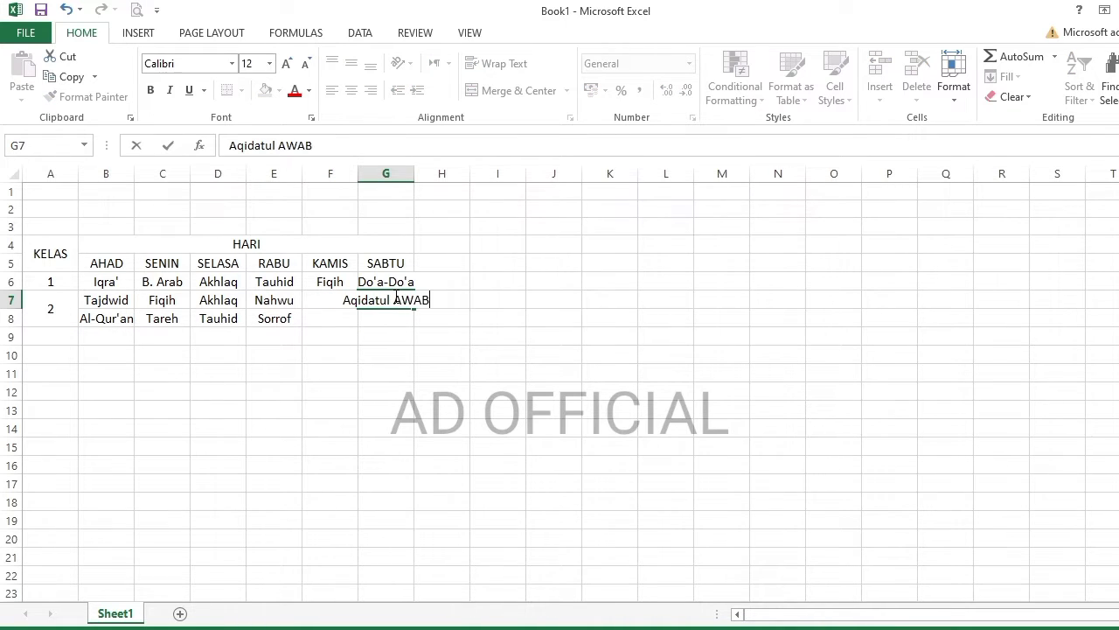
{"action": "double_click", "coordinate": [413, 300]}
{"action": "type", "text": "Awam"}
{"action": "left_click", "coordinate": [408, 319]}
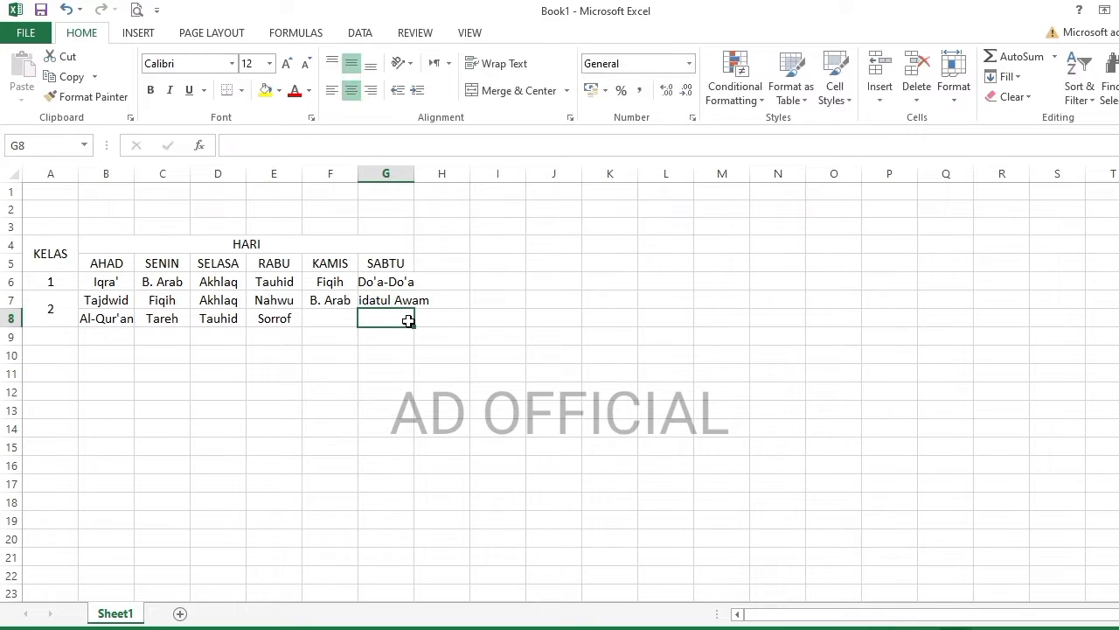
{"action": "type", "text": "Hadis 1"}
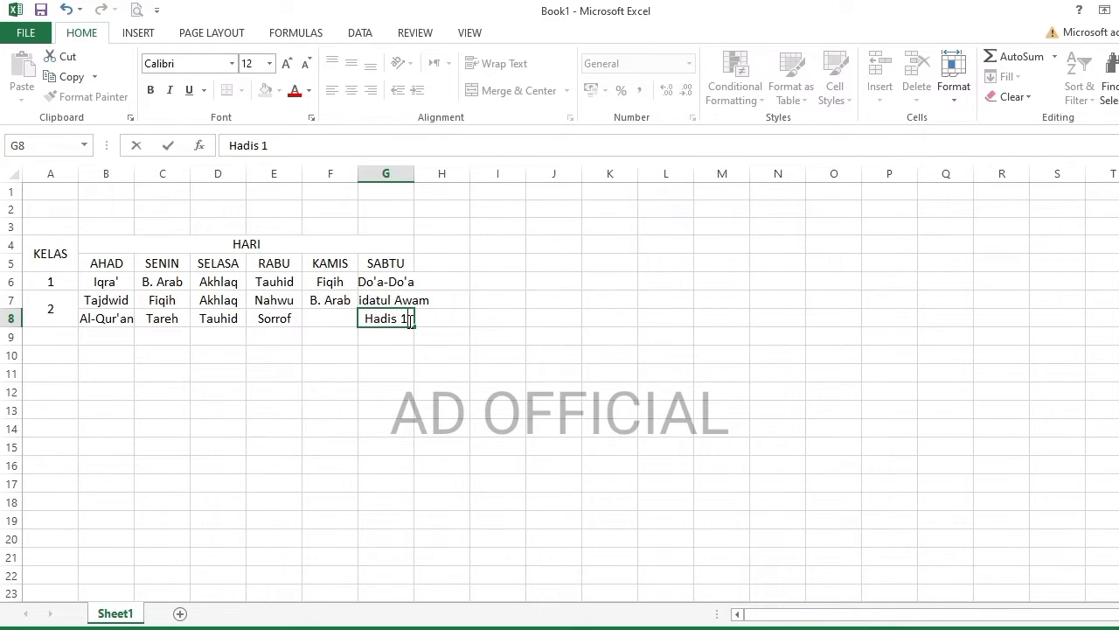
{"action": "type", "text": "01"}
{"action": "key", "text": "Return"}
{"action": "key", "text": "Left"}
- Autofit columns D through G to their contents
{"action": "double_click", "coordinate": [413, 172]}
{"action": "double_click", "coordinate": [354, 172]}
{"action": "double_click", "coordinate": [302, 172]}
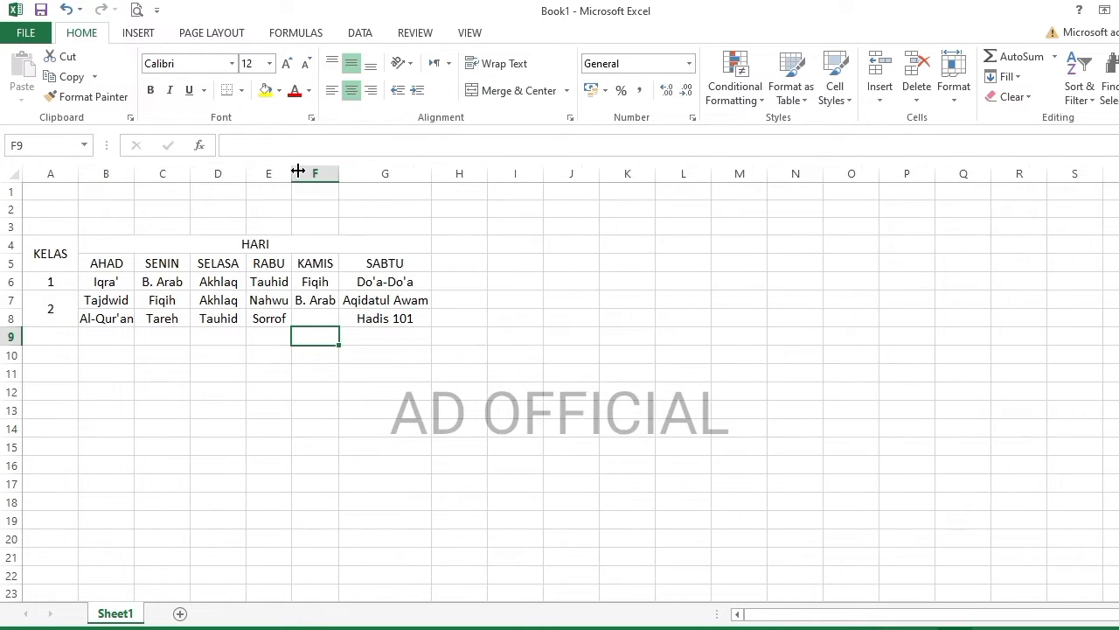
{"action": "double_click", "coordinate": [246, 172]}
- Label class 3 with the number 3 merged across A9:A10
{"action": "left_click", "coordinate": [50, 338]}
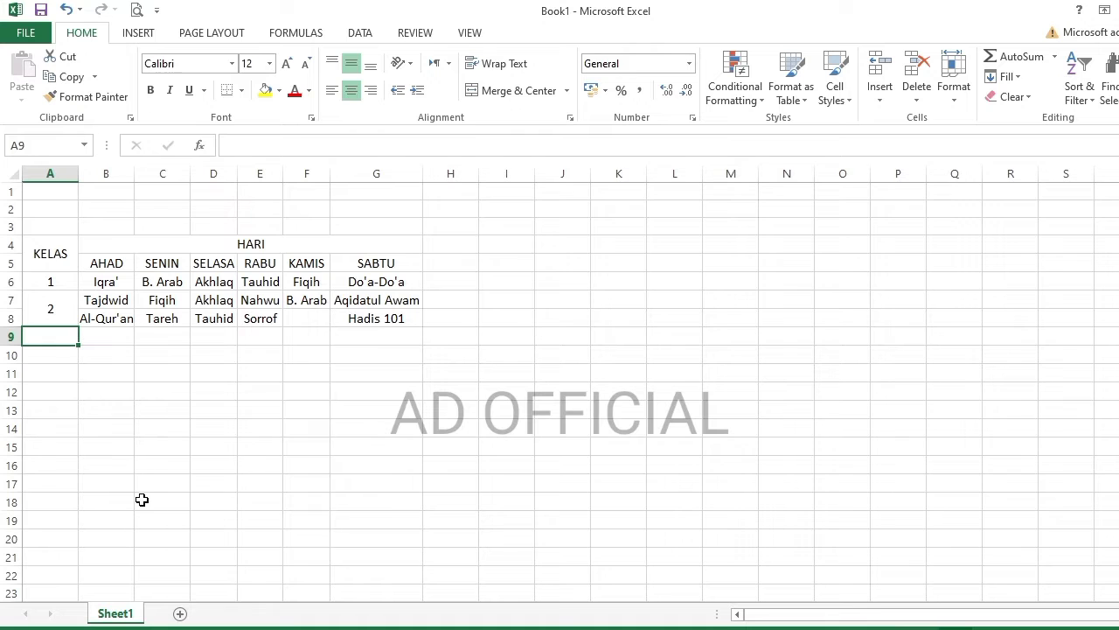
{"action": "type", "text": "3"}
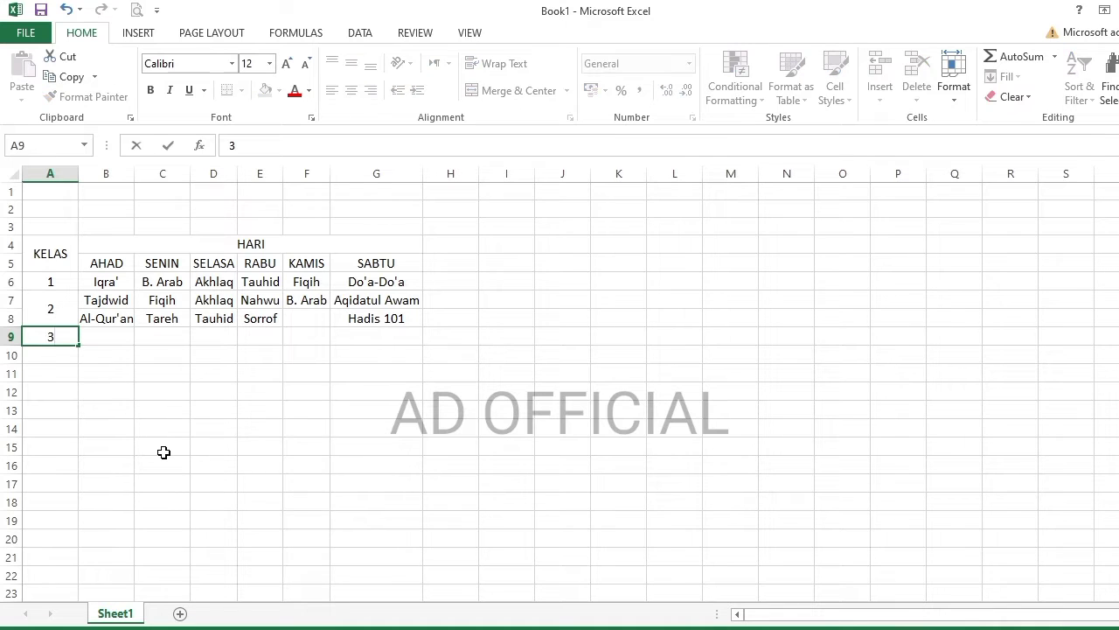
{"action": "left_click", "coordinate": [163, 449]}
{"action": "left_click", "coordinate": [63, 341]}
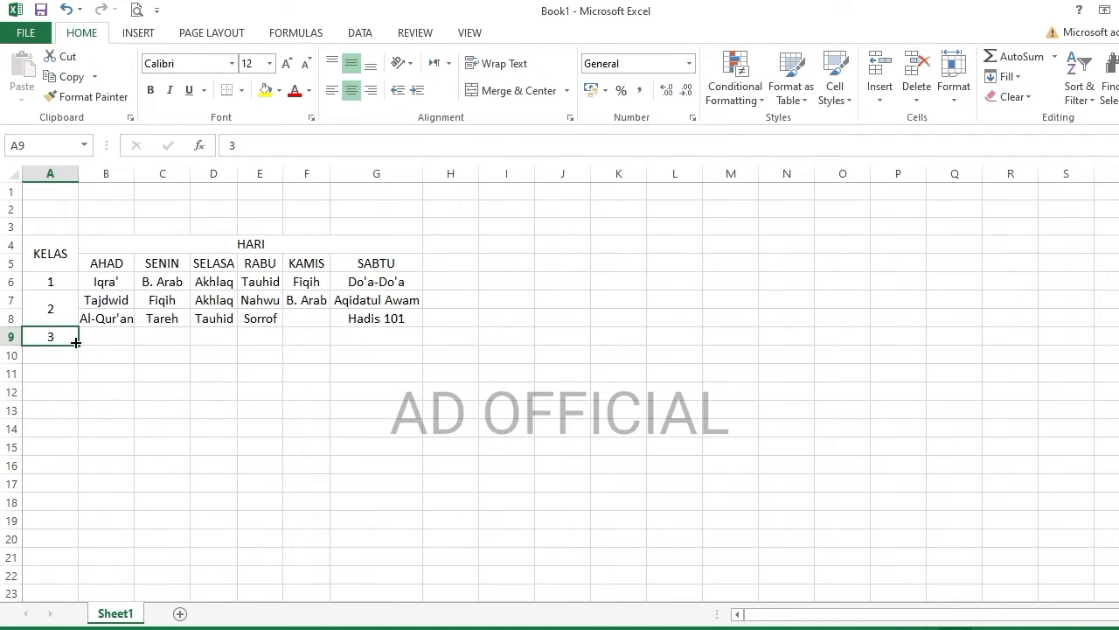
{"action": "left_click_drag", "start_coordinate": [49, 338], "coordinate": [55, 353]}
{"action": "left_click", "coordinate": [518, 92]}
- Enter Kholasoh and Nurul Yaqin Juz1 under AHAD, and Durosul Aqo'id Juz1 under SENIN
{"action": "left_click", "coordinate": [119, 338]}
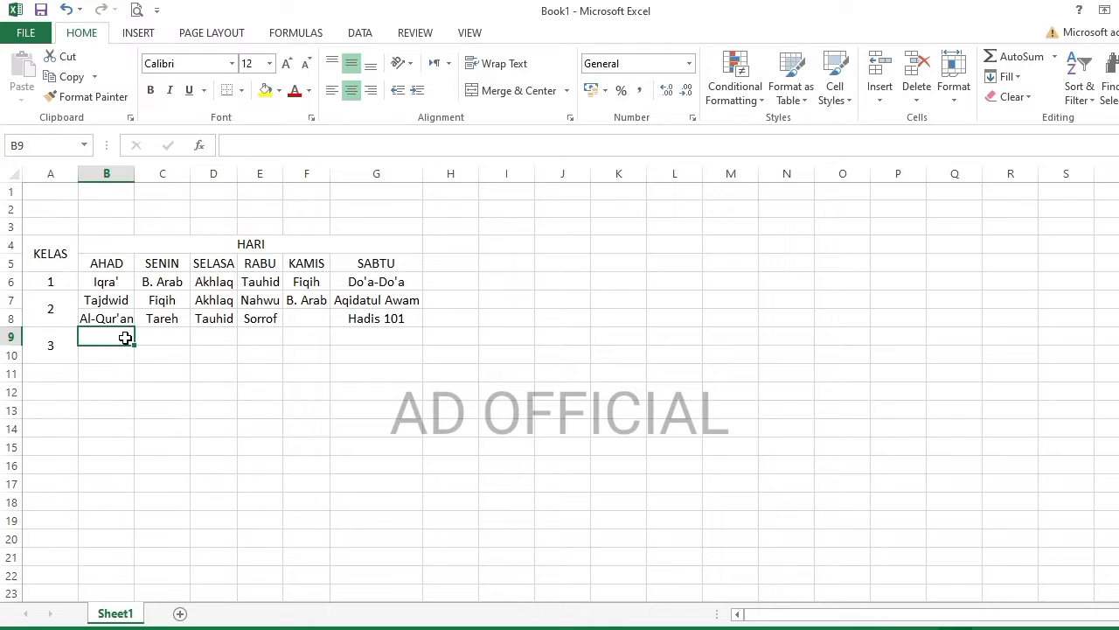
{"action": "type", "text": "Kholasoh"}
{"action": "key", "text": "Return"}
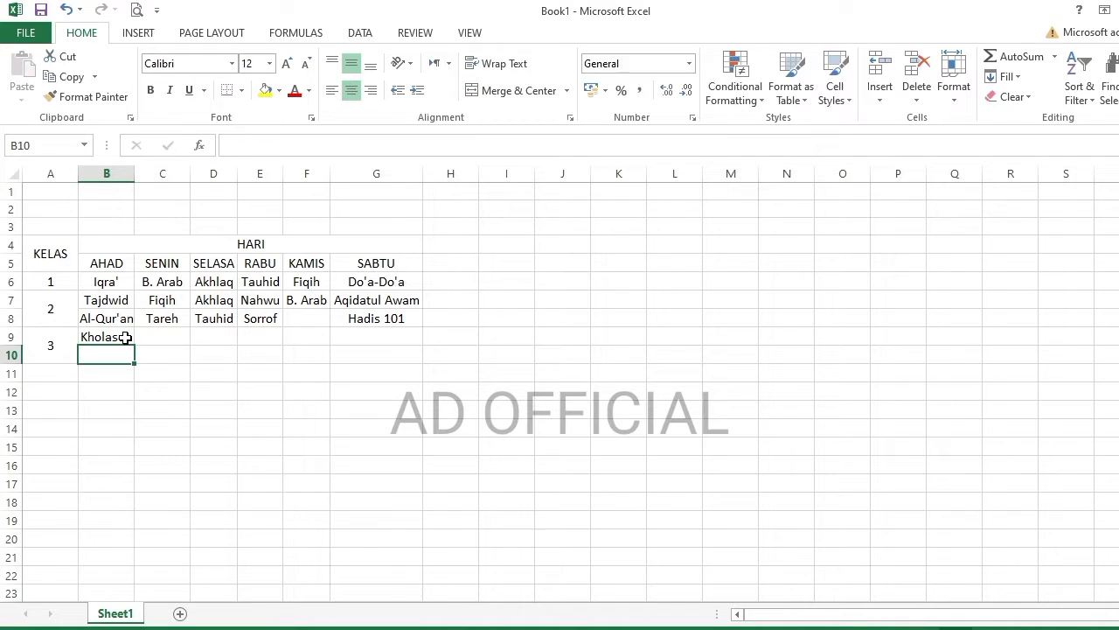
{"action": "type", "text": "Nurul Yaqin Ju"}
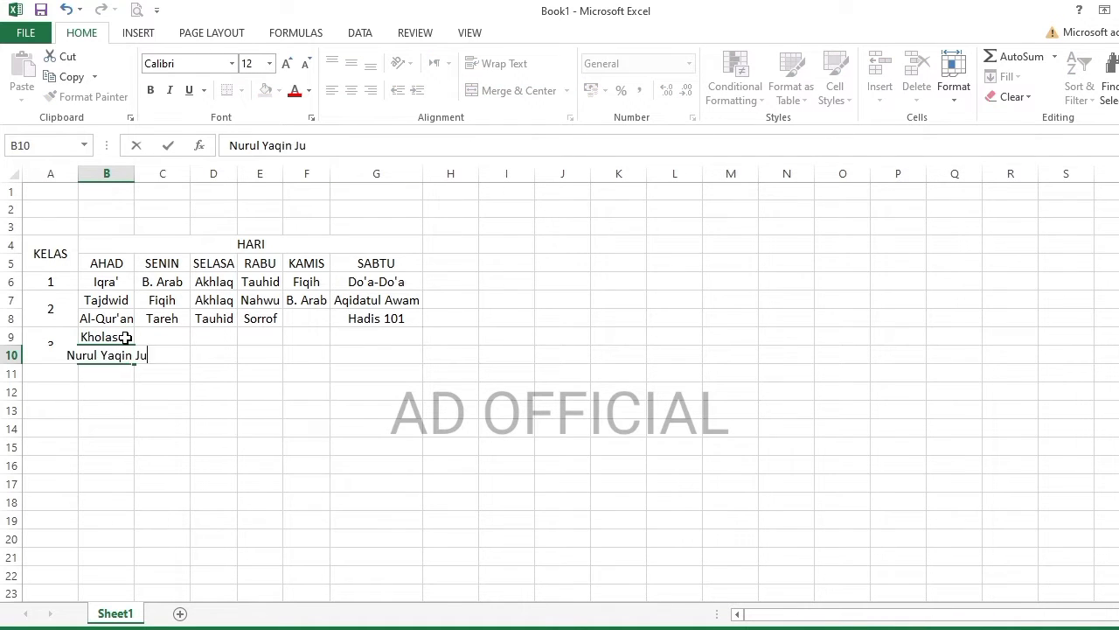
{"action": "type", "text": "z1"}
{"action": "double_click", "coordinate": [134, 173]}
{"action": "left_click", "coordinate": [215, 333]}
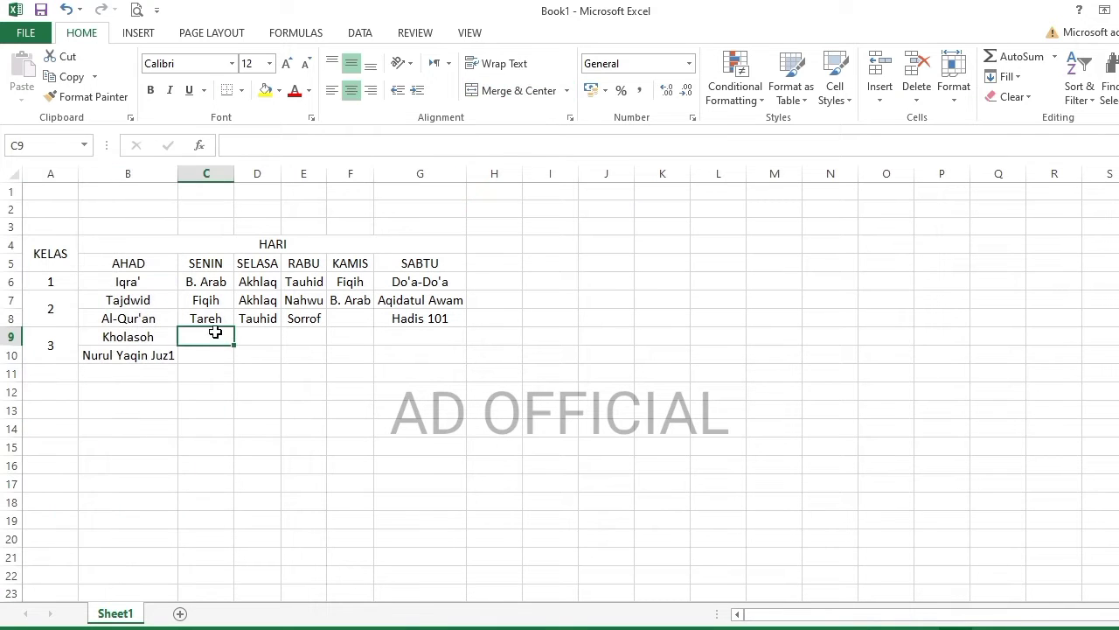
{"action": "type", "text": "Durosul A"}
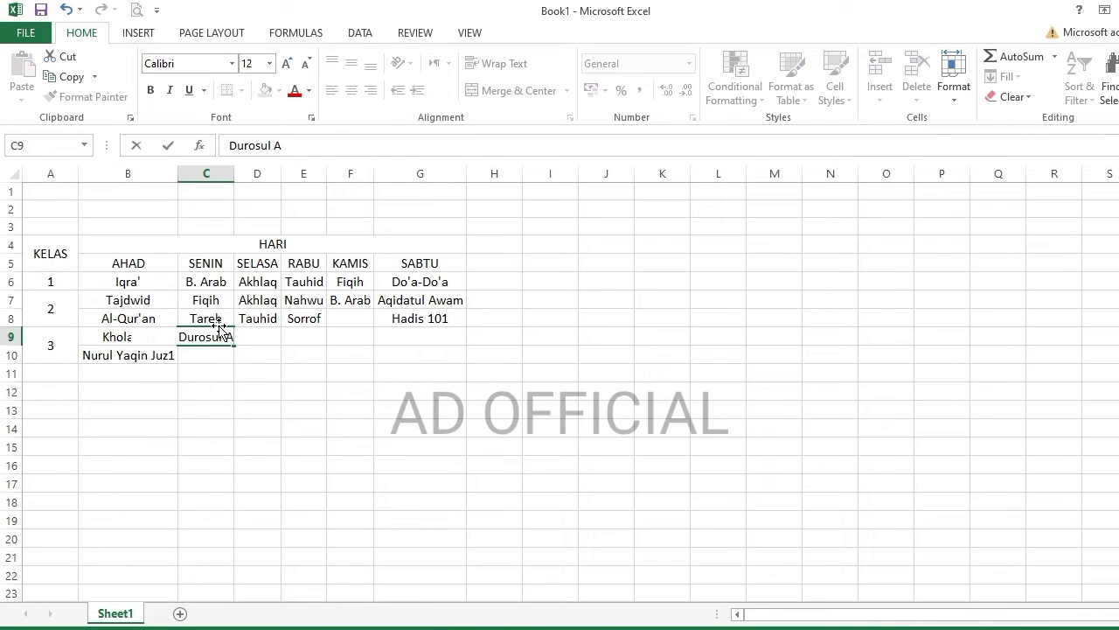
{"action": "type", "text": "qo'id Juz1"}
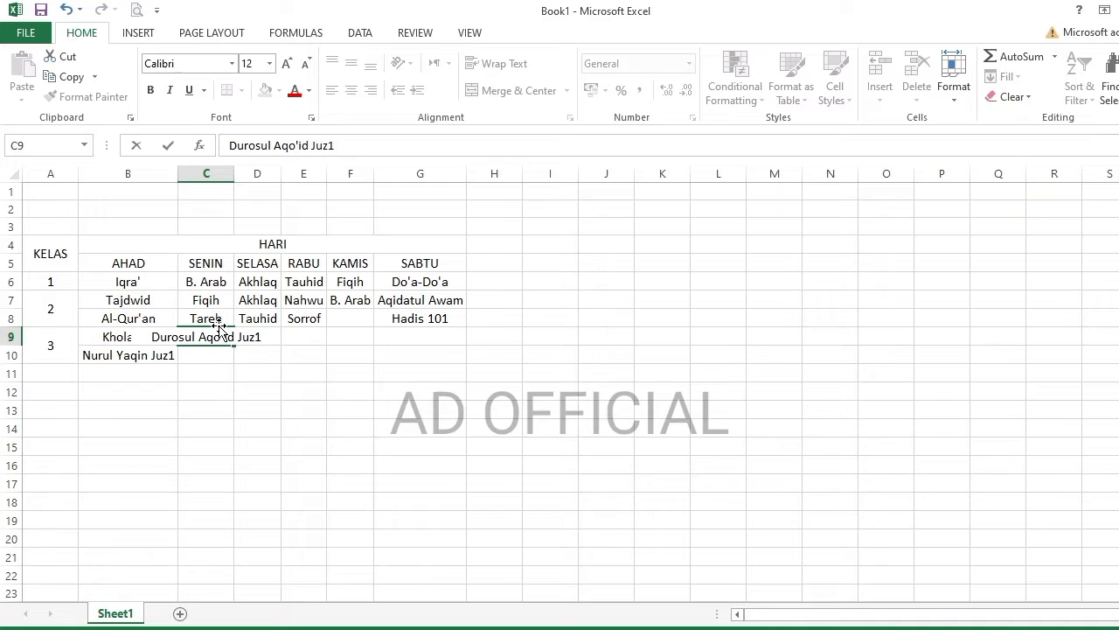
{"action": "key", "text": "Return"}
- Copy Hadis 101 into C10 and fit column C to its text
{"action": "left_click", "coordinate": [420, 318]}
{"action": "key", "text": "ctrl+c"}
{"action": "left_click", "coordinate": [206, 354]}
{"action": "key", "text": "ctrl+v"}
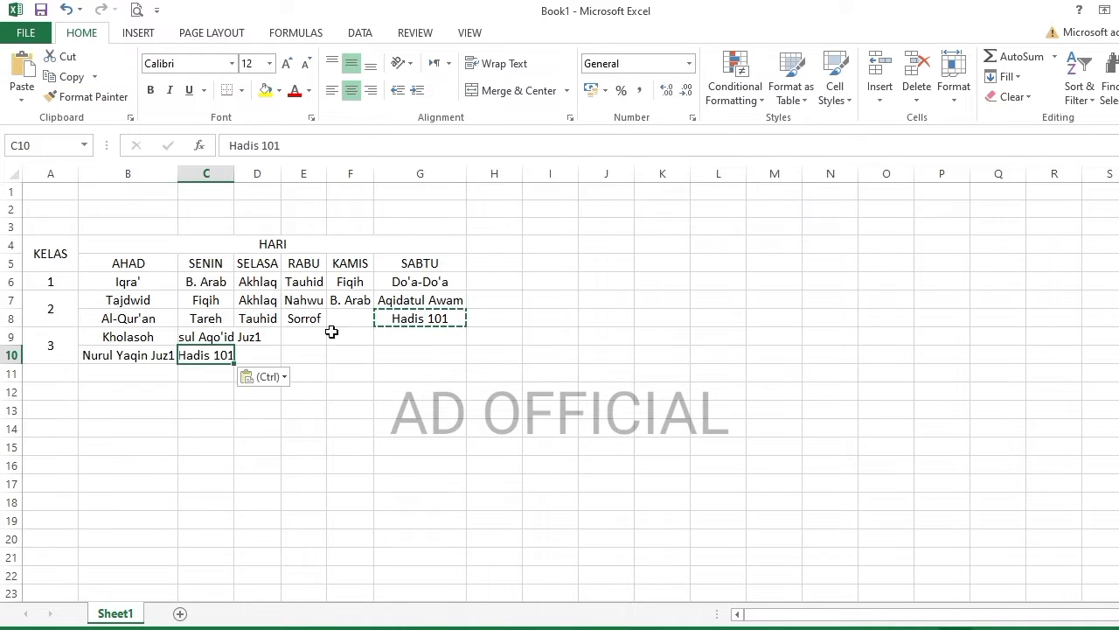
{"action": "key", "text": "Return"}
{"action": "double_click", "coordinate": [233, 173]}
- Enter Hidayatus Shibyan and Tarbiyatus Shibyan under SELASA and fit column D
{"action": "left_click", "coordinate": [322, 334]}
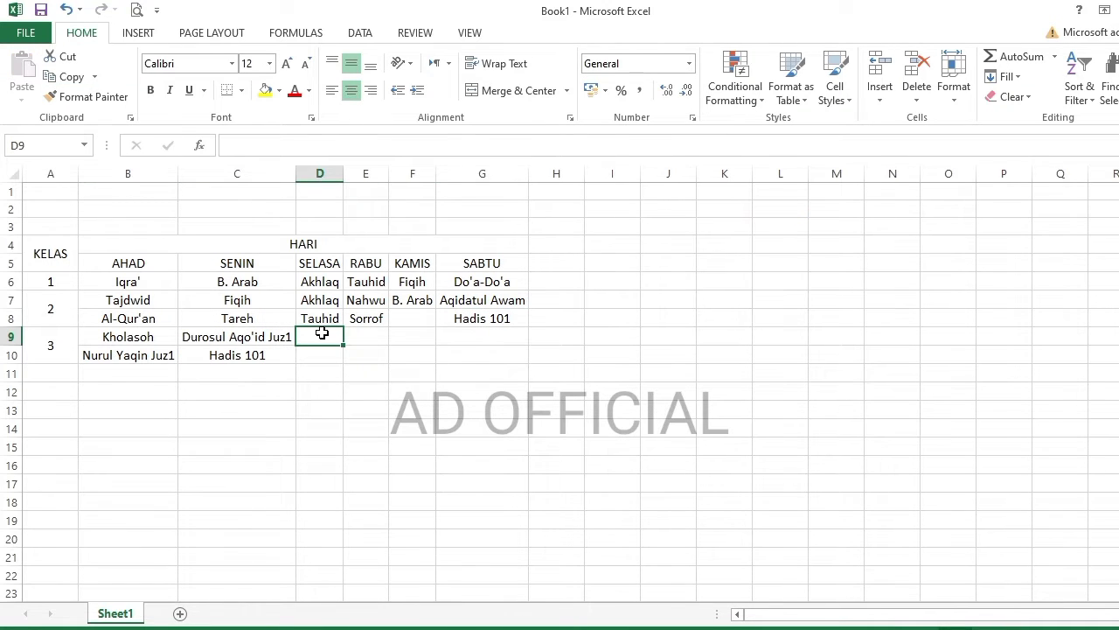
{"action": "type", "text": "Hadis"}
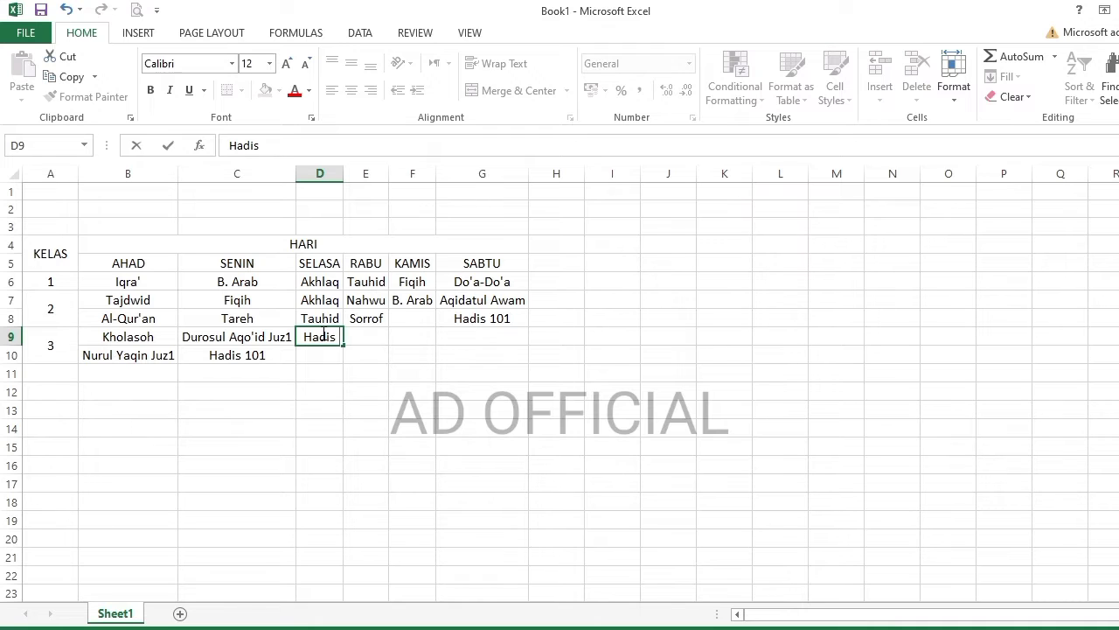
{"action": "double_click", "coordinate": [319, 338]}
{"action": "type", "text": "Hidayat"}
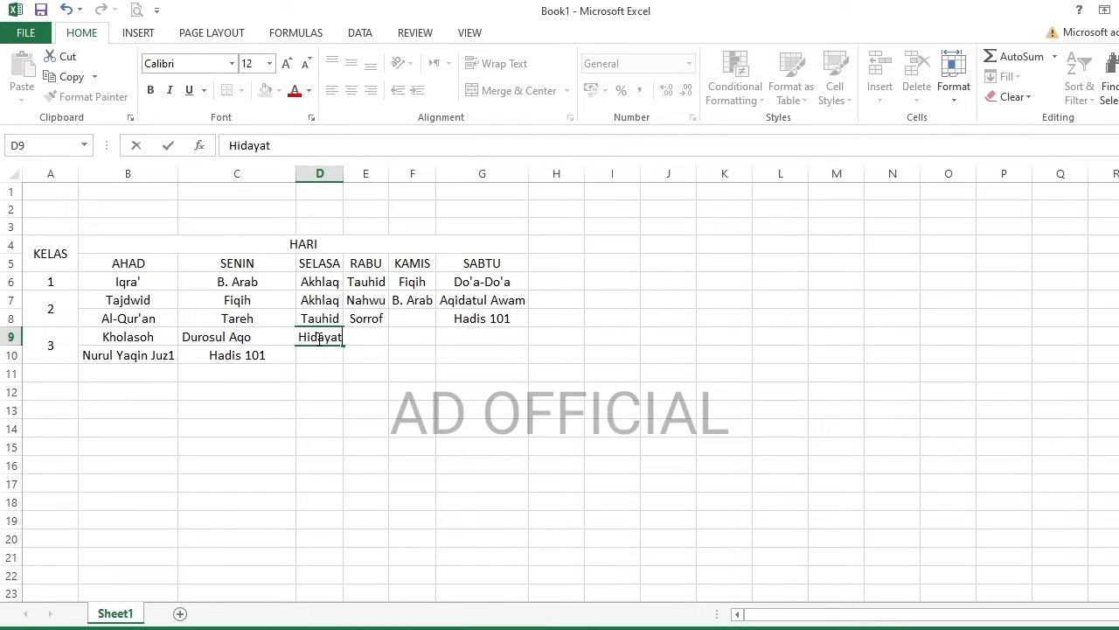
{"action": "type", "text": "us Shibyan"}
{"action": "key", "text": "Return"}
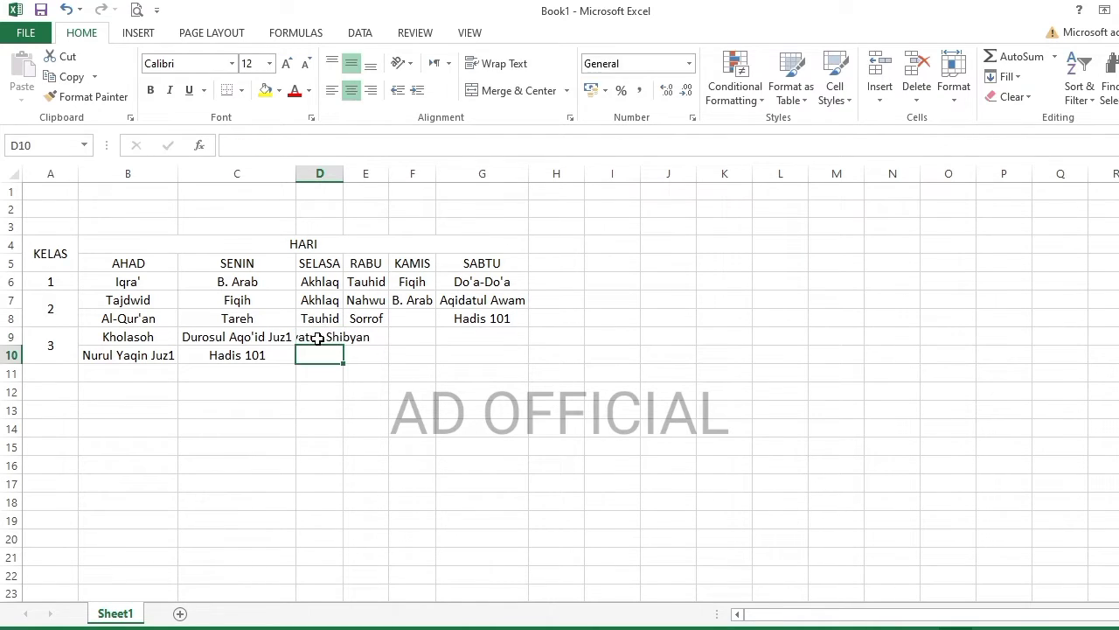
{"action": "type", "text": "Tarbiyatus Shibyan"}
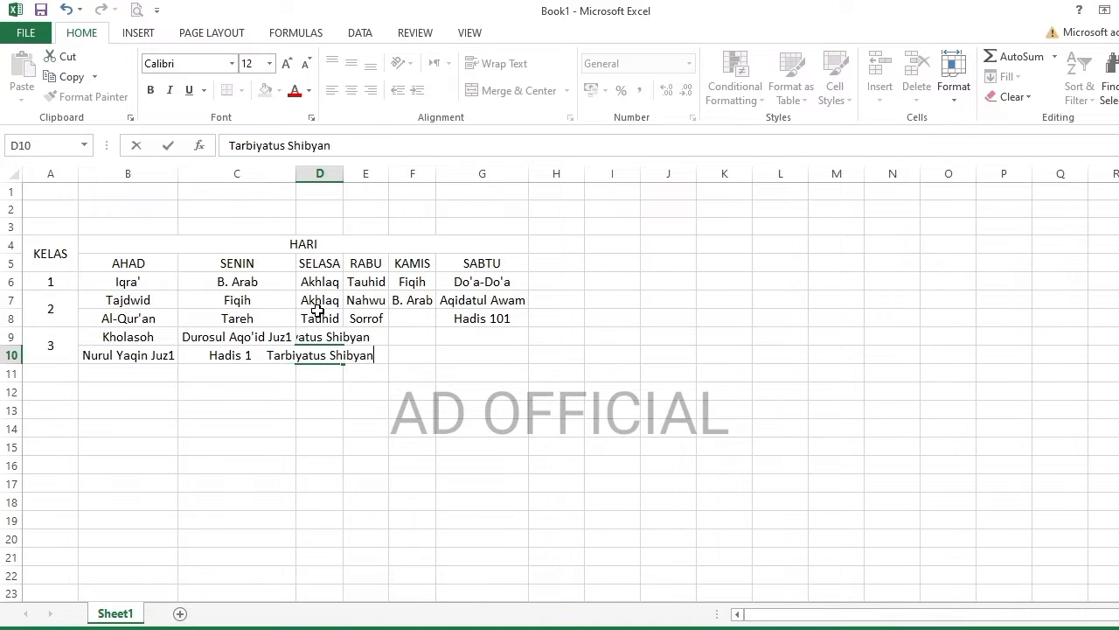
{"action": "key", "text": "Tab"}
{"action": "double_click", "coordinate": [342, 173]}
- Enter B. Arab and Nahwu under RABU, and merge class 2's KAMIS B. Arab over F7:F8
{"action": "left_click", "coordinate": [428, 335]}
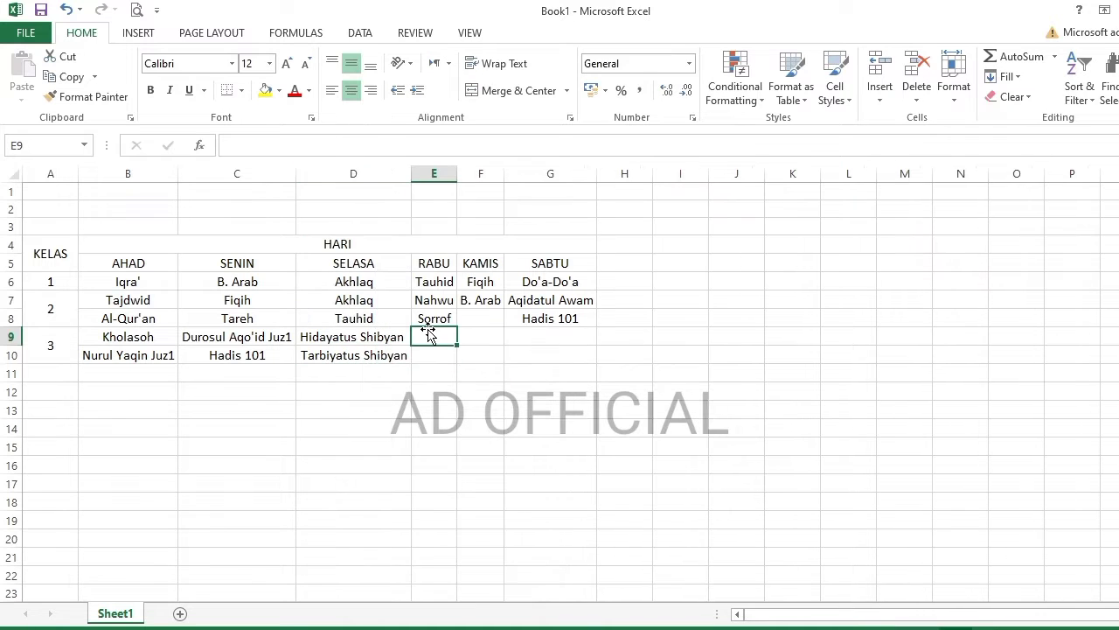
{"action": "type", "text": "B. Arab"}
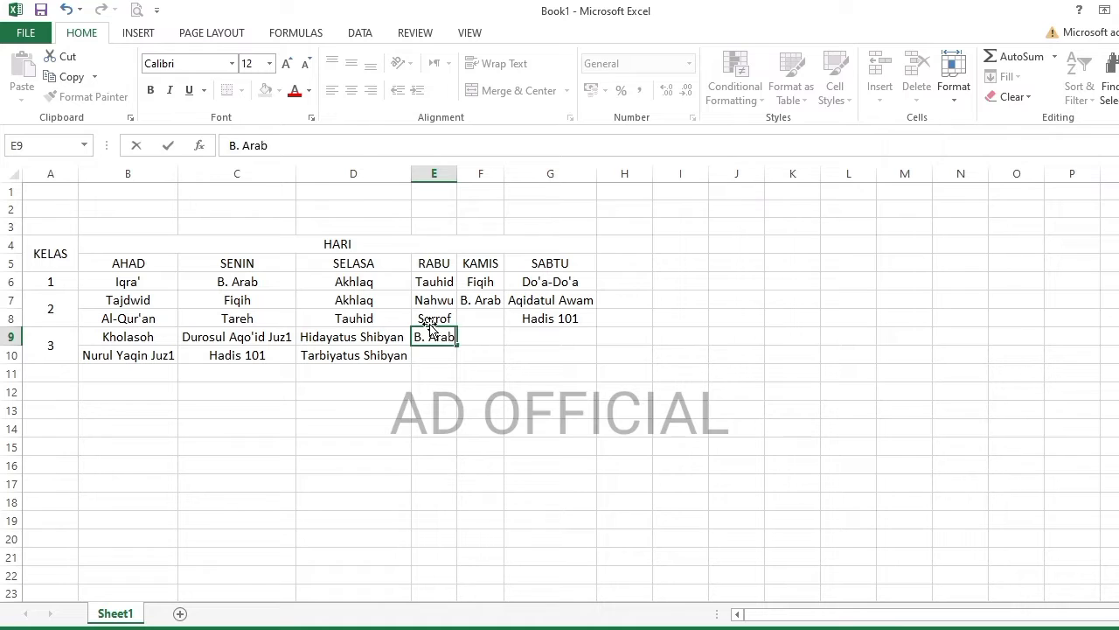
{"action": "key", "text": "Return"}
{"action": "type", "text": "Nahwu"}
{"action": "key", "text": "Tab"}
{"action": "left_click_drag", "start_coordinate": [480, 300], "coordinate": [480, 319]}
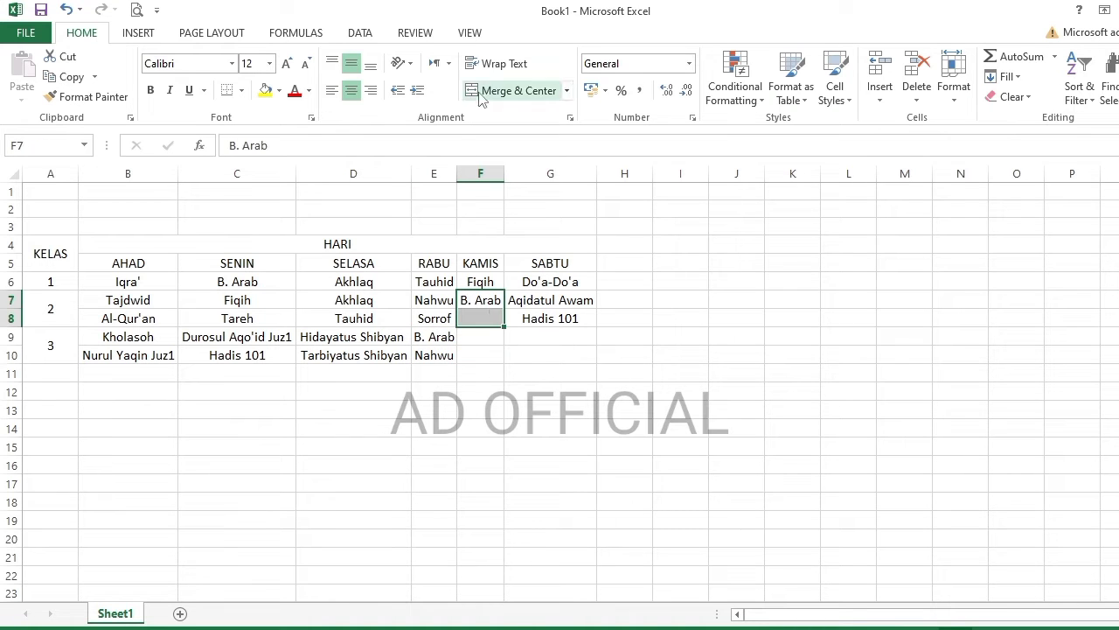
{"action": "left_click", "coordinate": [516, 90]}
- Enter Fiqih and Sorrof under KAMIS, and Akhlaqul Banin Jus1 merged across G9:G10
{"action": "left_click", "coordinate": [477, 337]}
{"action": "type", "text": "Fiqih"}
{"action": "key", "text": "Return"}
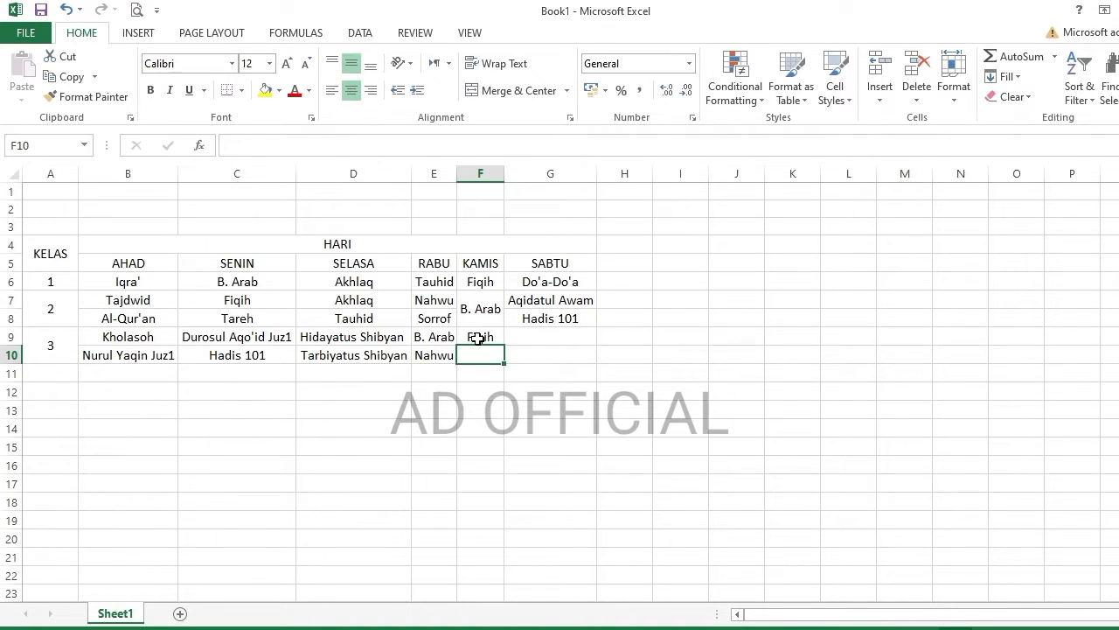
{"action": "type", "text": "Sorrof"}
{"action": "key", "text": "Tab"}
{"action": "left_click", "coordinate": [514, 335]}
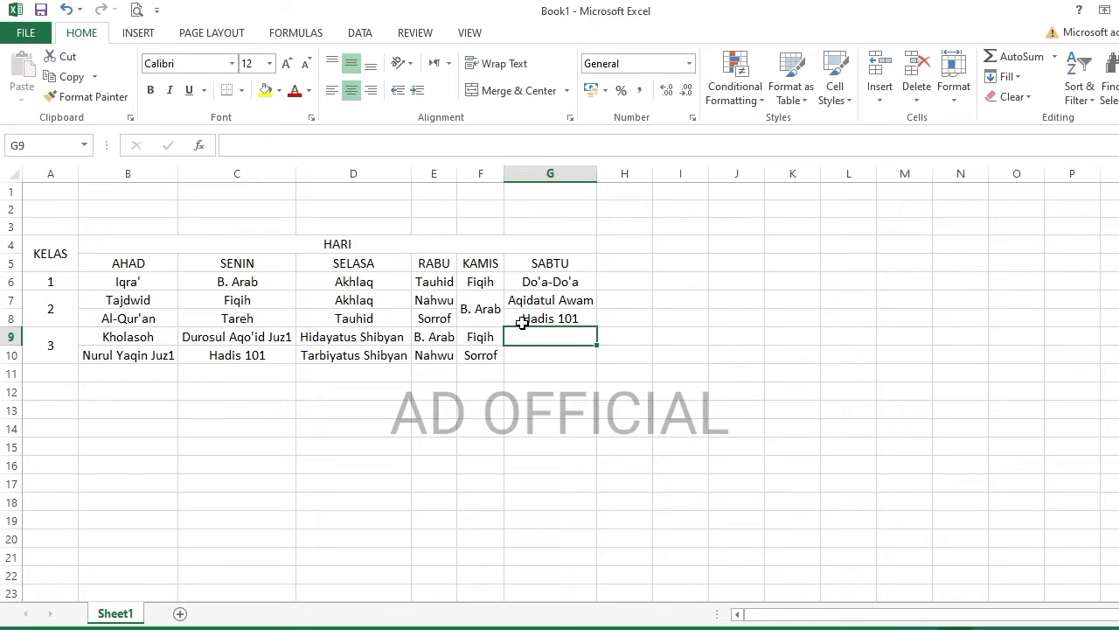
{"action": "type", "text": "Akhlaqu"}
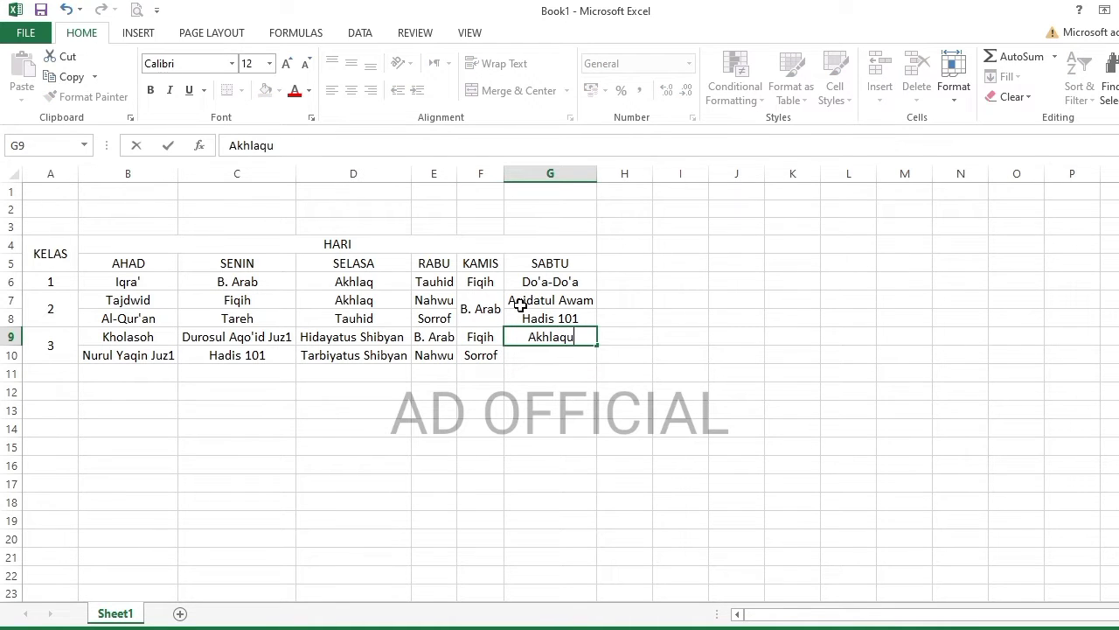
{"action": "type", "text": "l Banin"}
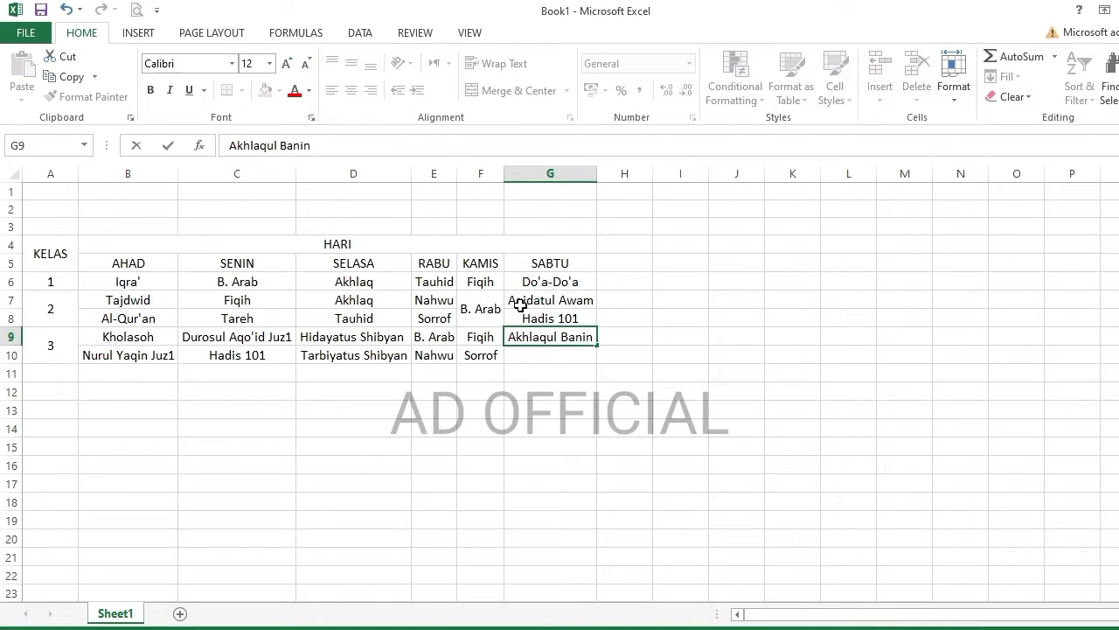
{"action": "type", "text": " Jus1"}
{"action": "left_click_drag", "start_coordinate": [584, 365], "coordinate": [551, 336]}
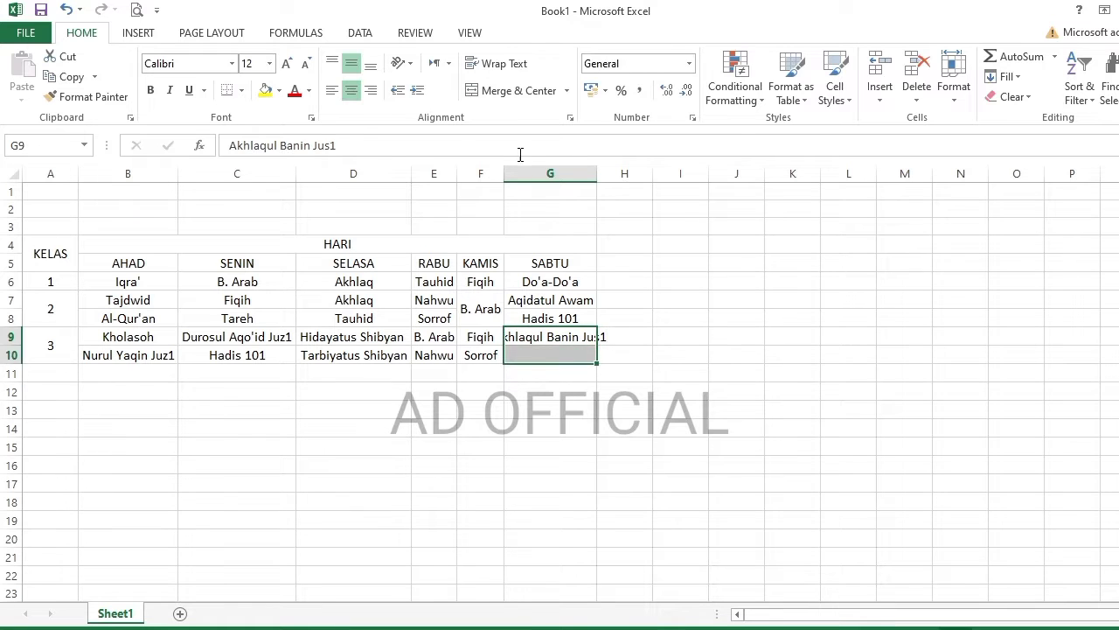
{"action": "left_click", "coordinate": [512, 90]}
- Widen columns G and E and enter class number 4 in A11
{"action": "left_click", "coordinate": [552, 409]}
{"action": "left_click_drag", "start_coordinate": [597, 168], "coordinate": [625, 168]}
{"action": "left_click_drag", "start_coordinate": [456, 168], "coordinate": [458, 168]}
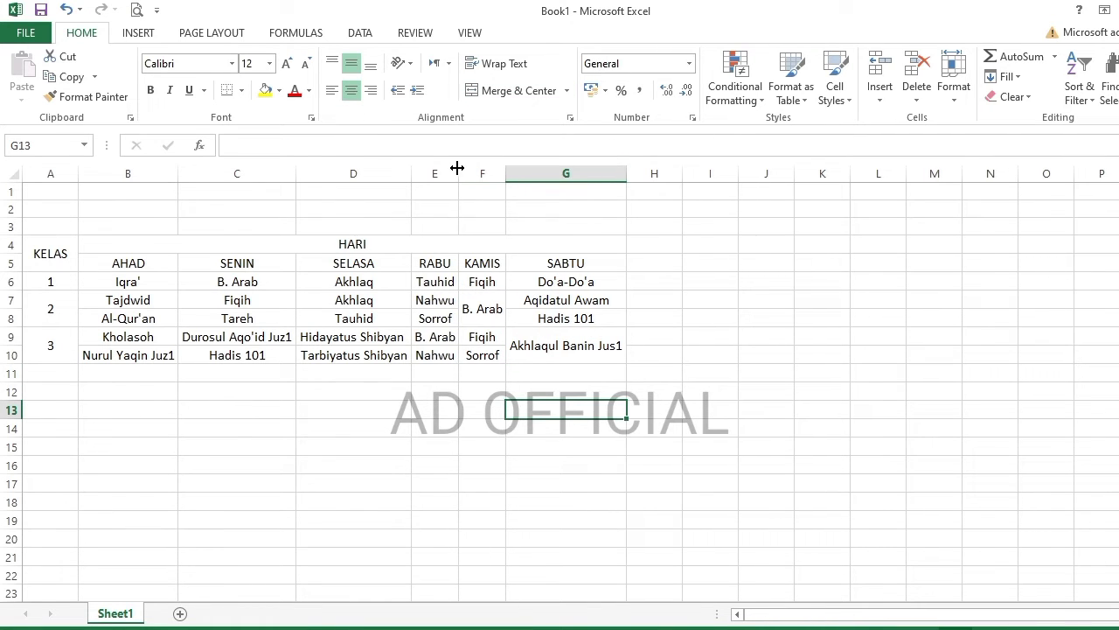
{"action": "left_click", "coordinate": [47, 376]}
{"action": "type", "text": "4"}
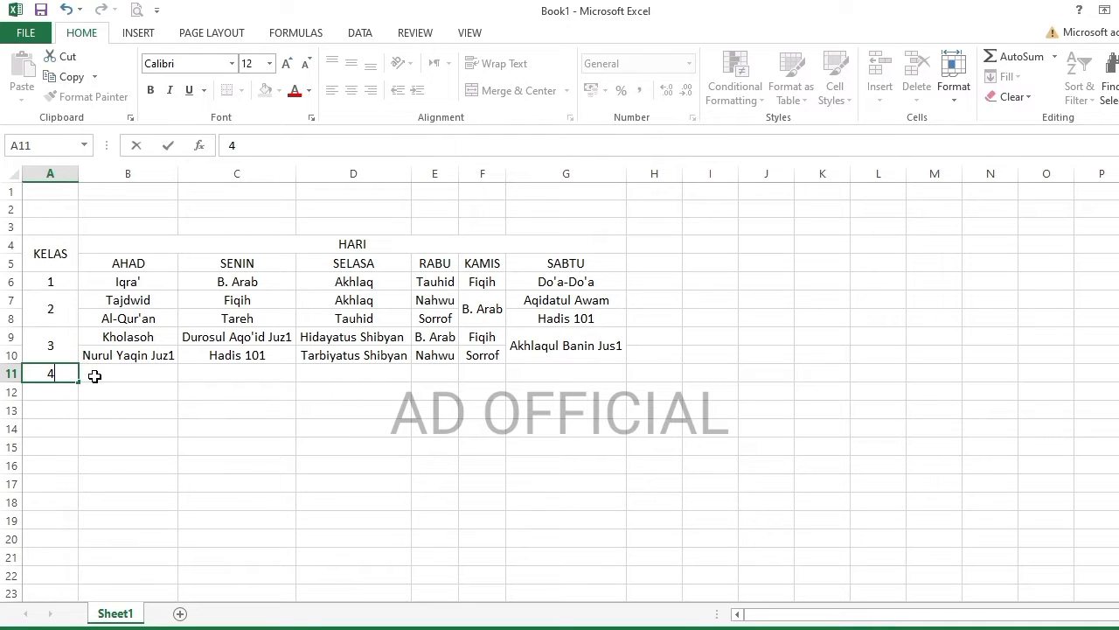
- Enter Fiqih Juz3 as class 4's AHAD lesson
{"action": "left_click", "coordinate": [95, 375]}
{"action": "type", "text": "Fiqih Juz3"}
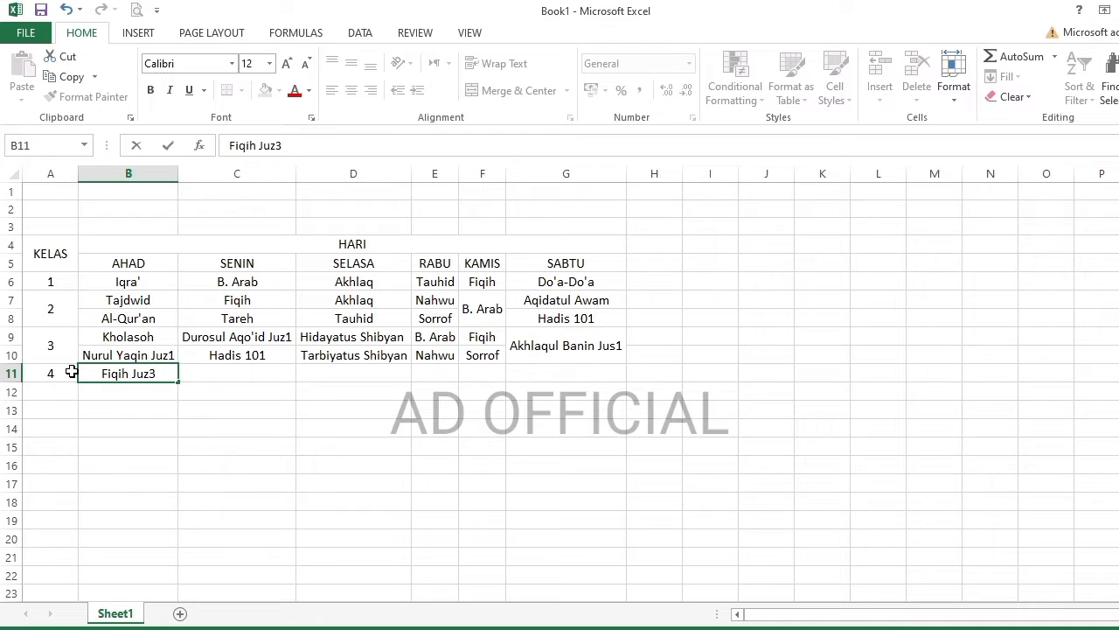
{"action": "key", "text": "Tab"}
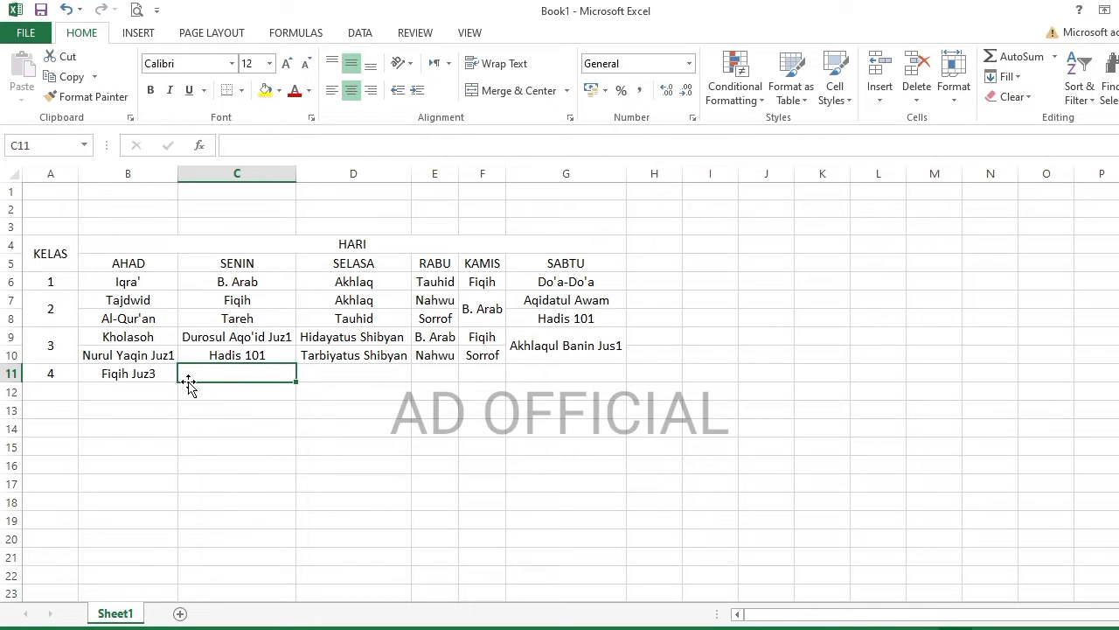
- Copy Akhlaqul Banin Jus1 into C11 as Jus2, unmerge it, and enter Ta'lim in C12
{"action": "left_click", "coordinate": [565, 344]}
{"action": "key", "text": "ctrl+c"}
{"action": "left_click", "coordinate": [250, 378]}
{"action": "key", "text": "ctrl+v"}
{"action": "double_click", "coordinate": [253, 377]}
{"action": "left_click_drag", "start_coordinate": [288, 382], "coordinate": [304, 382]}
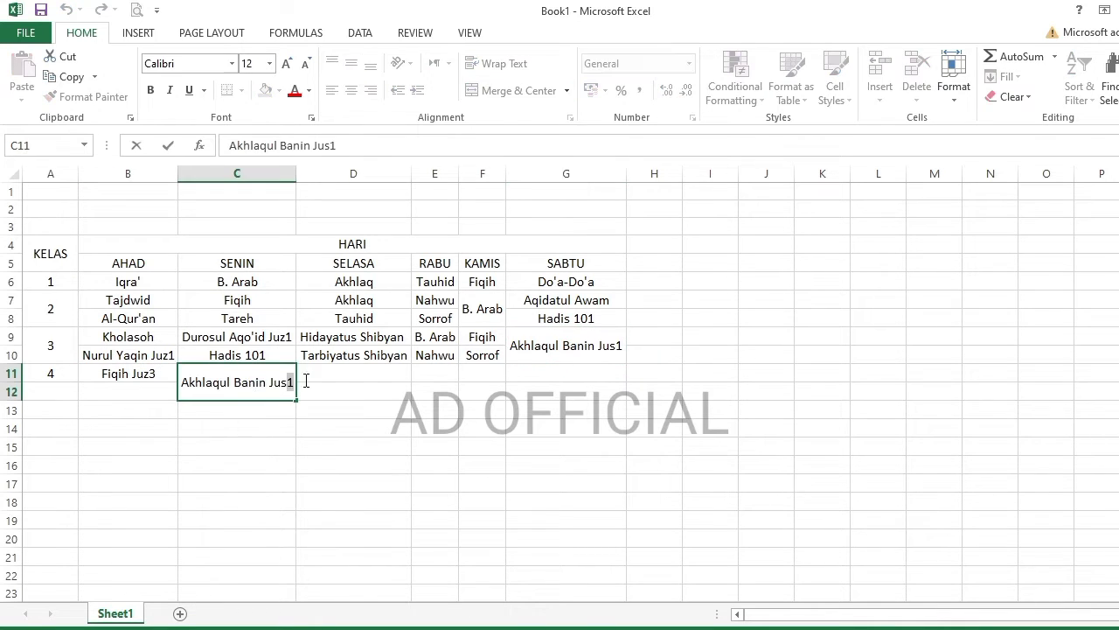
{"action": "type", "text": "2"}
{"action": "left_click", "coordinate": [326, 377]}
{"action": "left_click", "coordinate": [251, 387]}
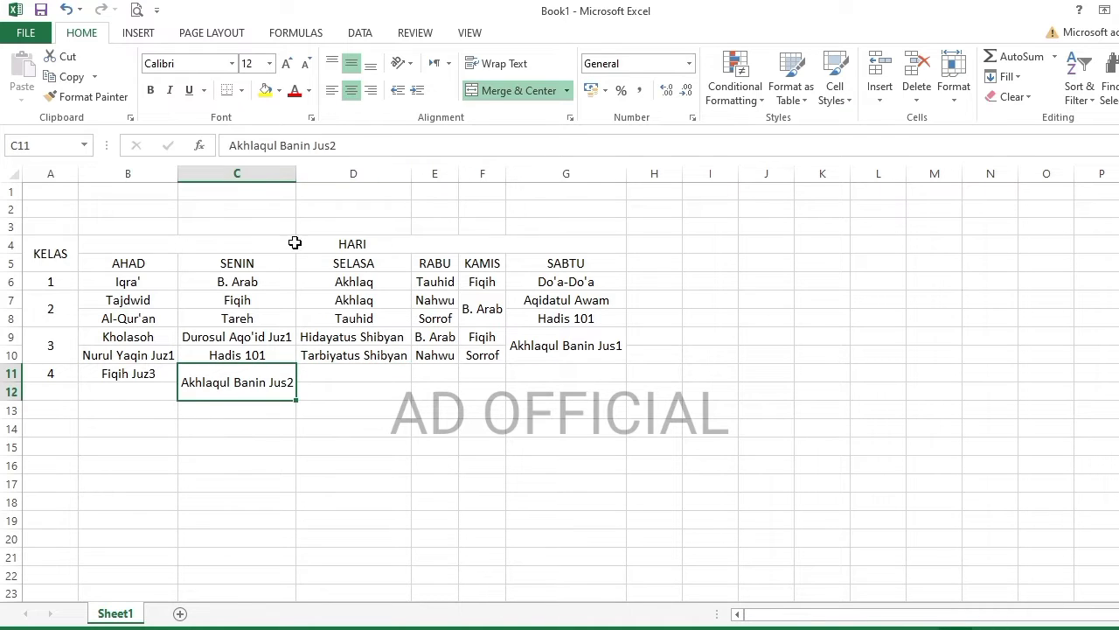
{"action": "left_click", "coordinate": [518, 91]}
{"action": "left_click", "coordinate": [200, 387]}
{"action": "type", "text": "Ta'lim"}
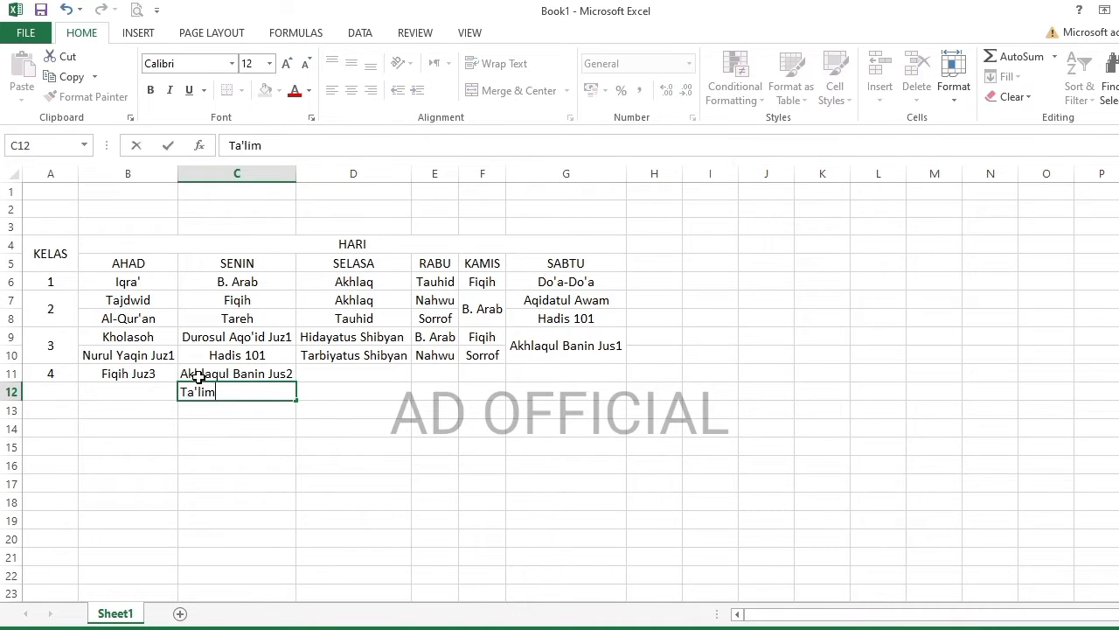
- Enter Hadis Arba'in and Kholasoh Nurul Yaqin Juz2 under Selasa, then autofit column D
{"action": "left_click", "coordinate": [334, 370]}
{"action": "type", "text": "Hadis Arba'i"}
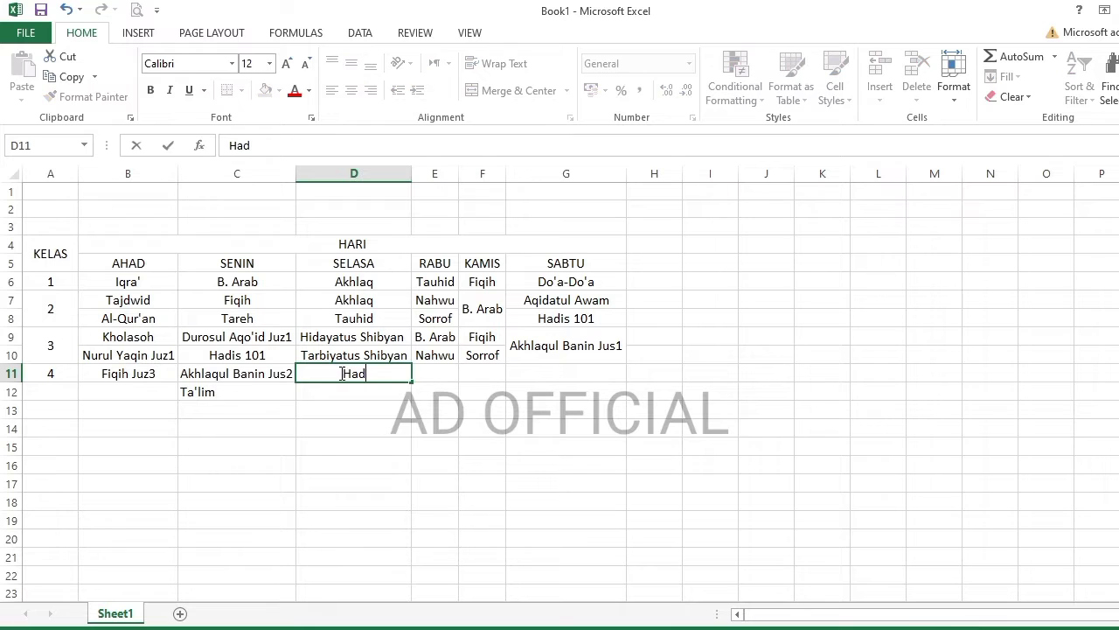
{"action": "key", "text": "BackSpace"}
{"action": "key", "text": "BackSpace"}
{"action": "type", "text": "in"}
{"action": "key", "text": "Return"}
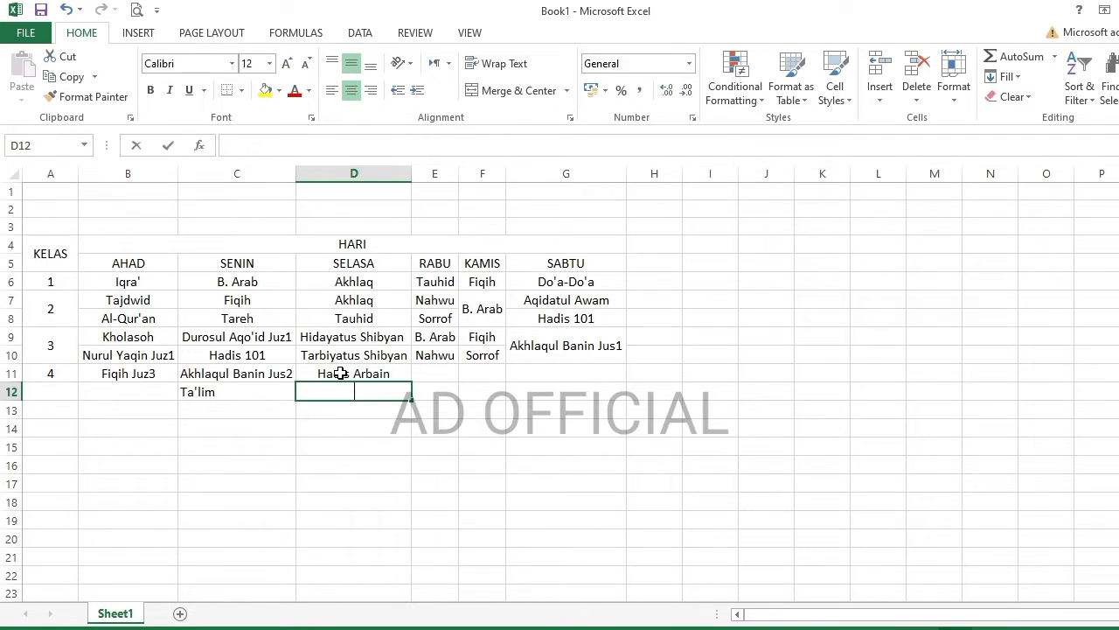
{"action": "type", "text": "Kholasoh"}
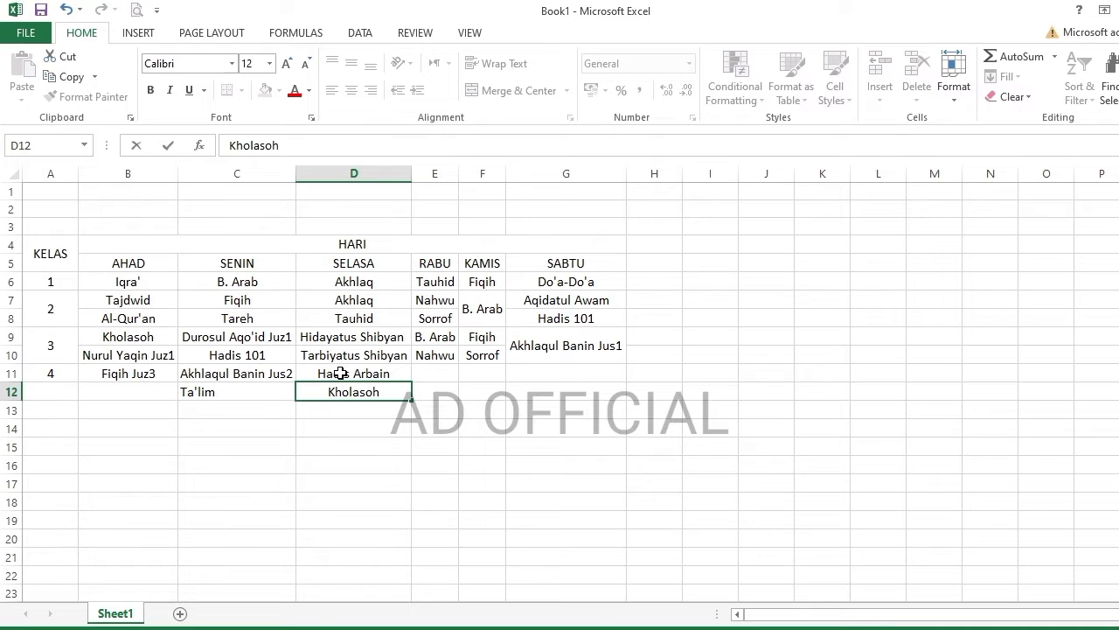
{"action": "type", "text": " Nurul Yaqin Juz2"}
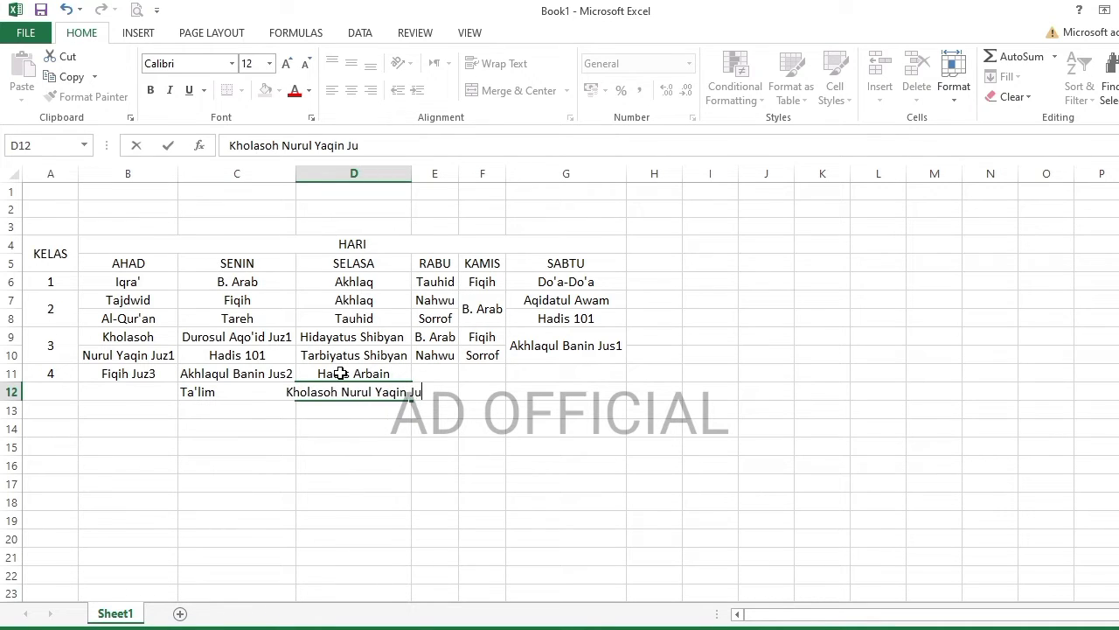
{"action": "key", "text": "Tab"}
{"action": "double_click", "coordinate": [411, 173]}
- Copy Durosul Aqo'id Juz1 into E11, change it to Juz2, and autofit column E
{"action": "left_click", "coordinate": [488, 373]}
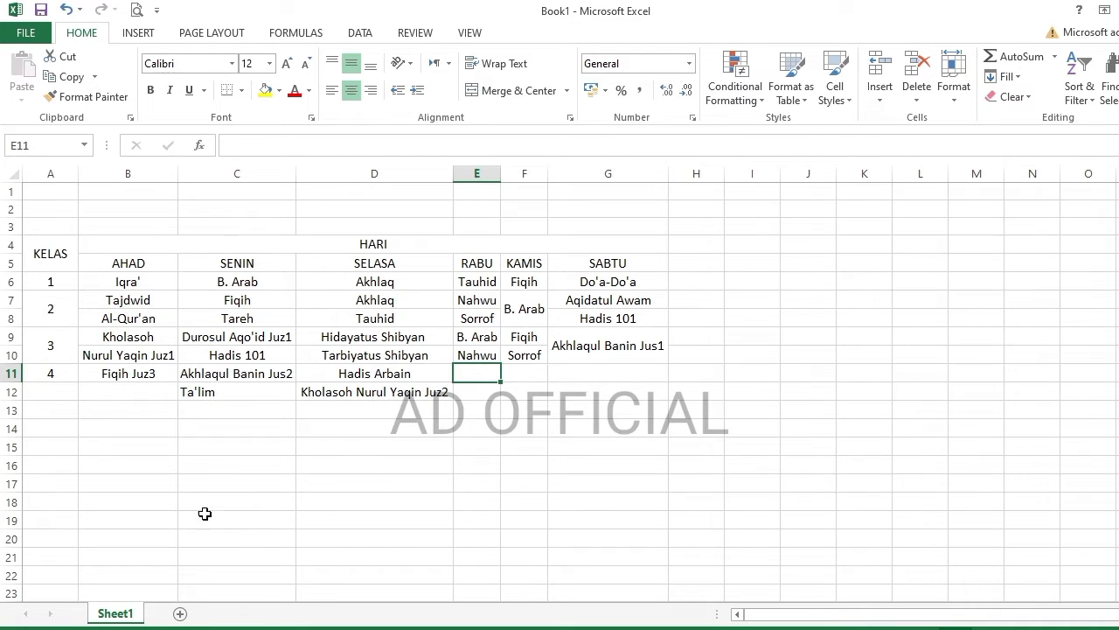
{"action": "left_click", "coordinate": [208, 335]}
{"action": "type", "text": "c"}
{"action": "key", "text": "ctrl+z"}
{"action": "key", "text": "ctrl+c"}
{"action": "key", "text": "Tab"}
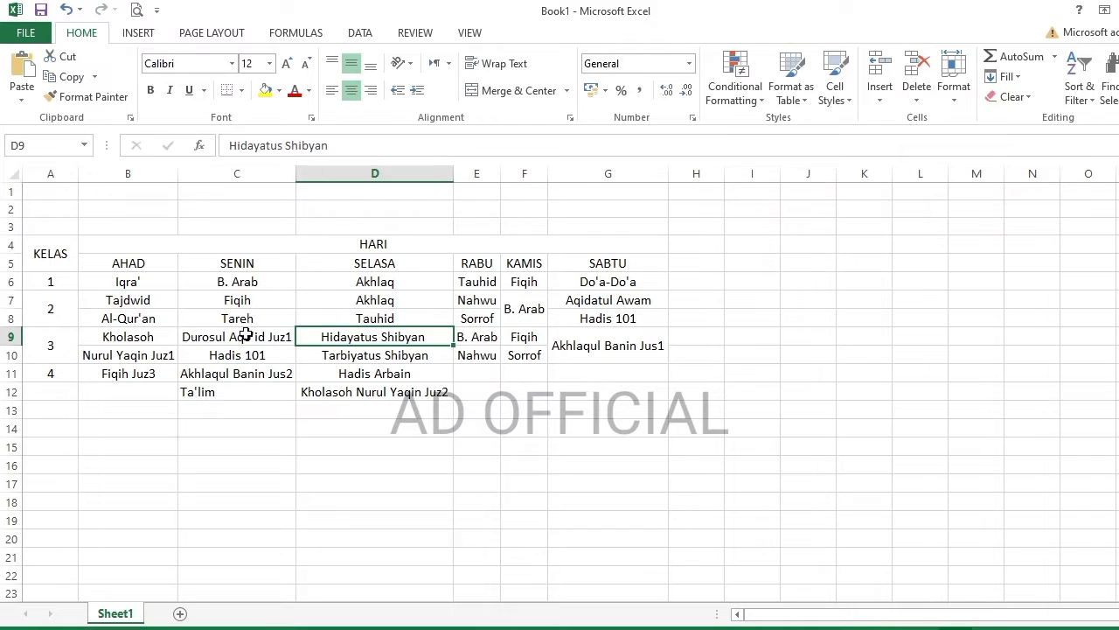
{"action": "left_click", "coordinate": [487, 373]}
{"action": "key", "text": "ctrl+v"}
{"action": "double_click", "coordinate": [487, 372]}
{"action": "left_click_drag", "start_coordinate": [527, 373], "coordinate": [545, 373]}
{"action": "type", "text": "2"}
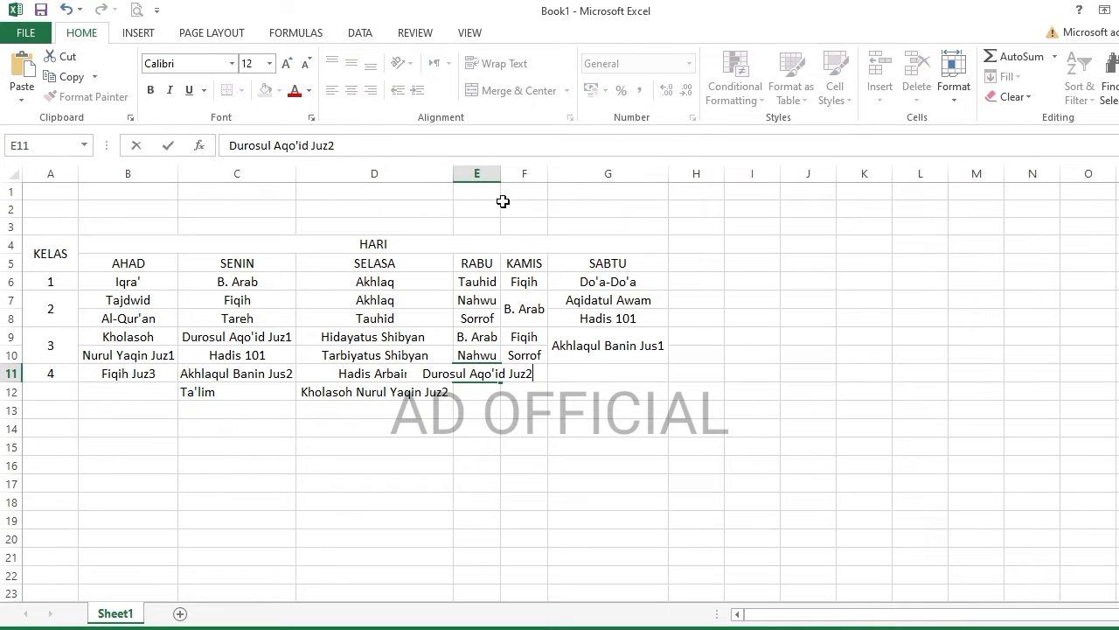
{"action": "double_click", "coordinate": [500, 173]}
{"action": "left_click", "coordinate": [529, 393]}
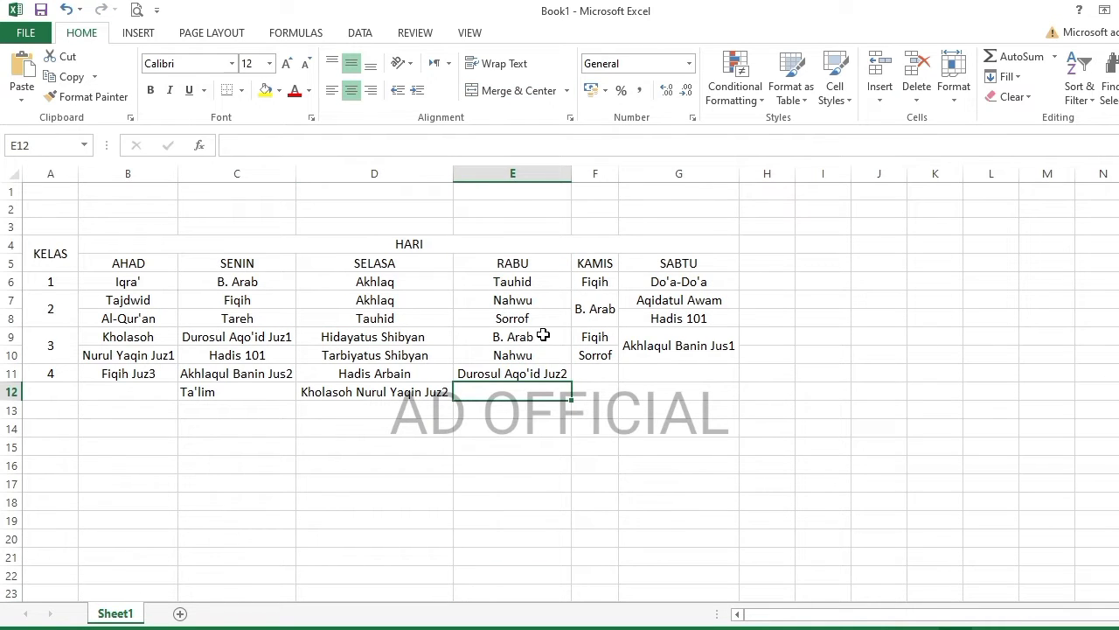
- Enter Nahwu/B. Arab under Kamis and Sorrof/Tuhfatul Athfal under Sabtu, then merge A11:A12
{"action": "left_click", "coordinate": [595, 373]}
{"action": "type", "text": "Nahwu"}
{"action": "key", "text": "Return"}
{"action": "type", "text": "B. Arab"}
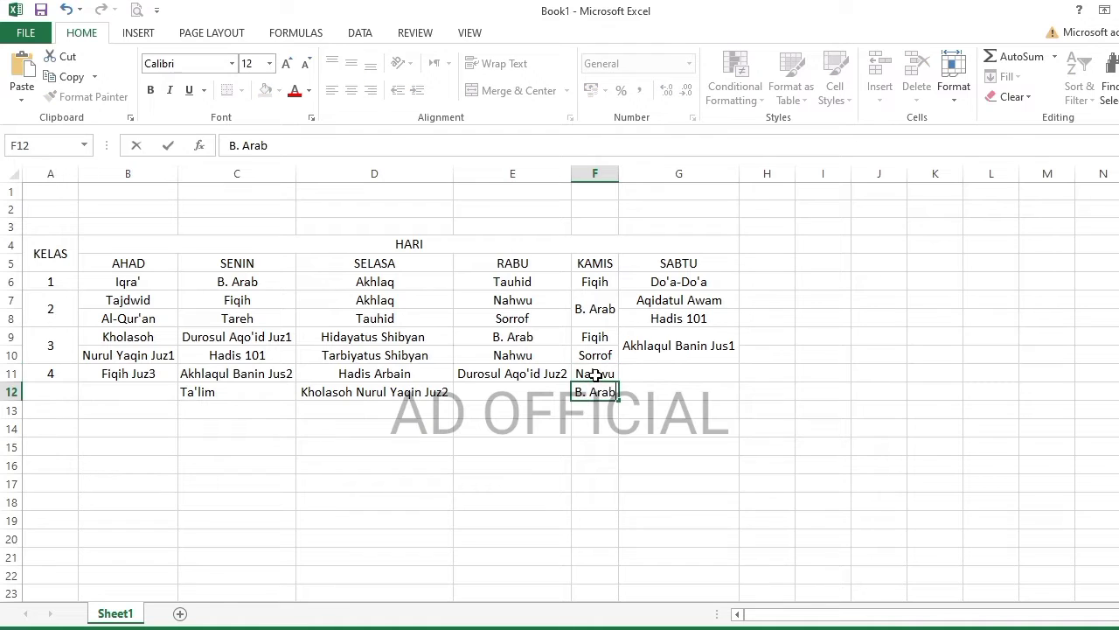
{"action": "left_click", "coordinate": [646, 373]}
{"action": "type", "text": "Sorrof"}
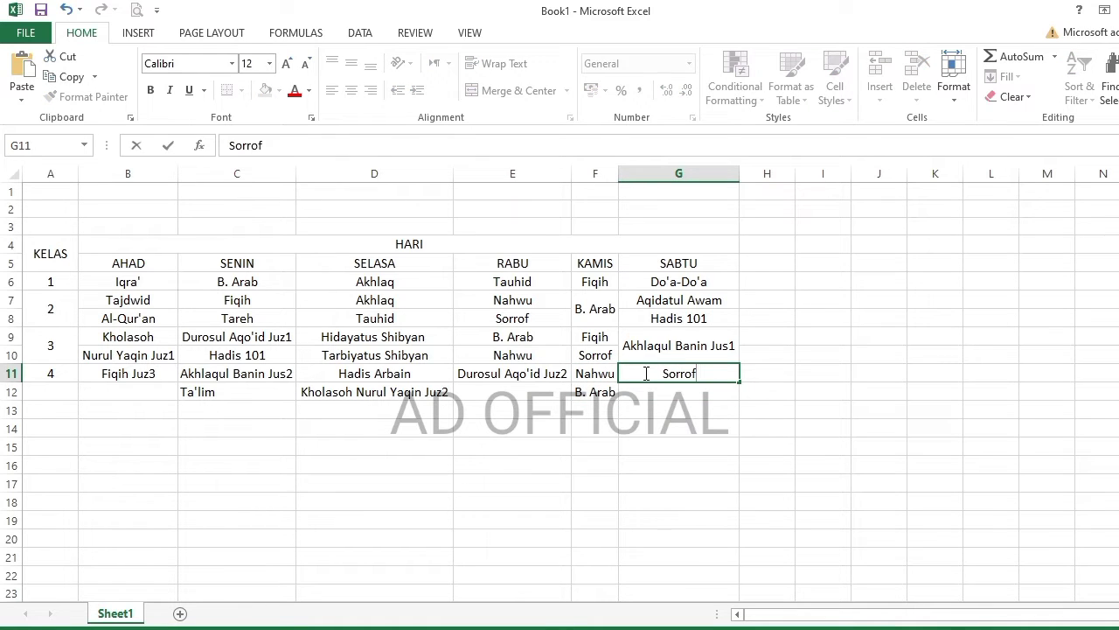
{"action": "key", "text": "Return"}
{"action": "type", "text": "Tuhfatul Athfal"}
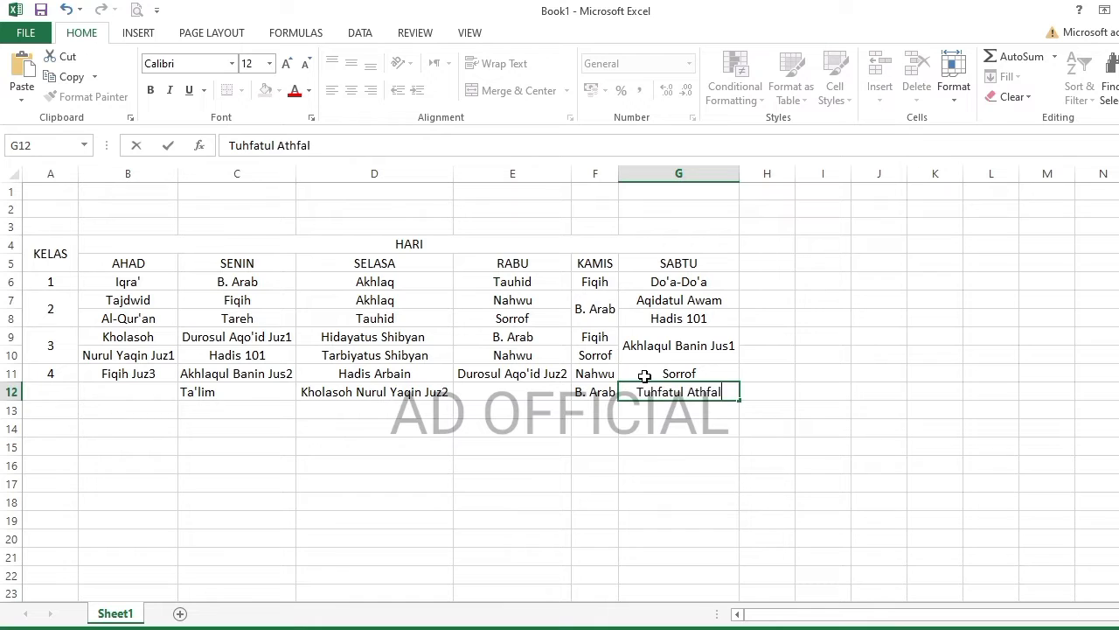
{"action": "key", "text": "Return"}
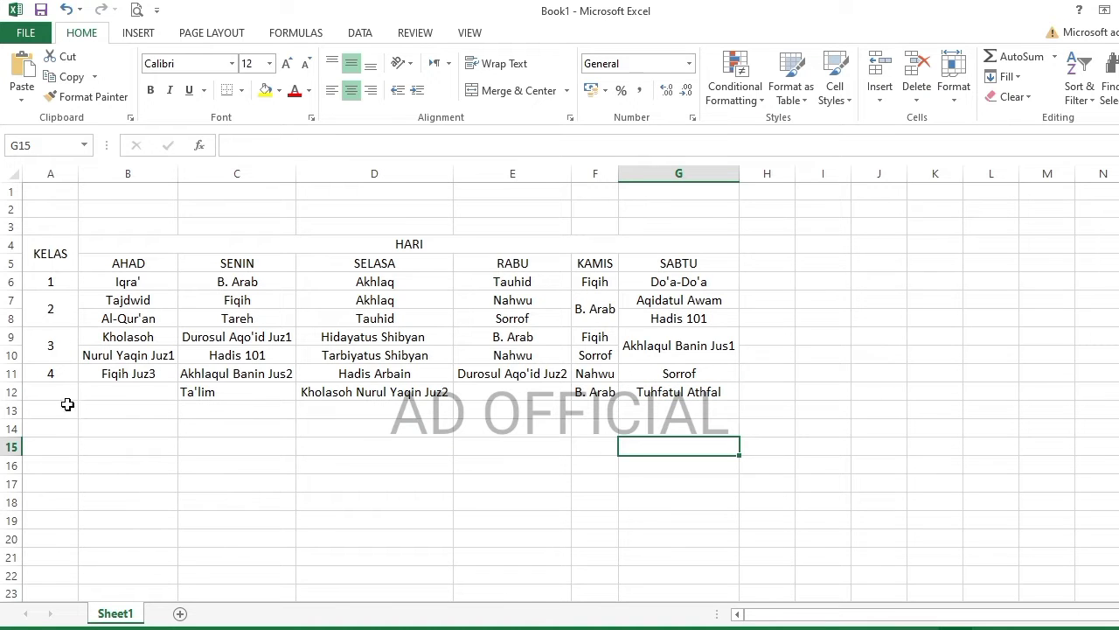
{"action": "left_click_drag", "start_coordinate": [48, 371], "coordinate": [50, 392]}
{"action": "left_click", "coordinate": [504, 91]}
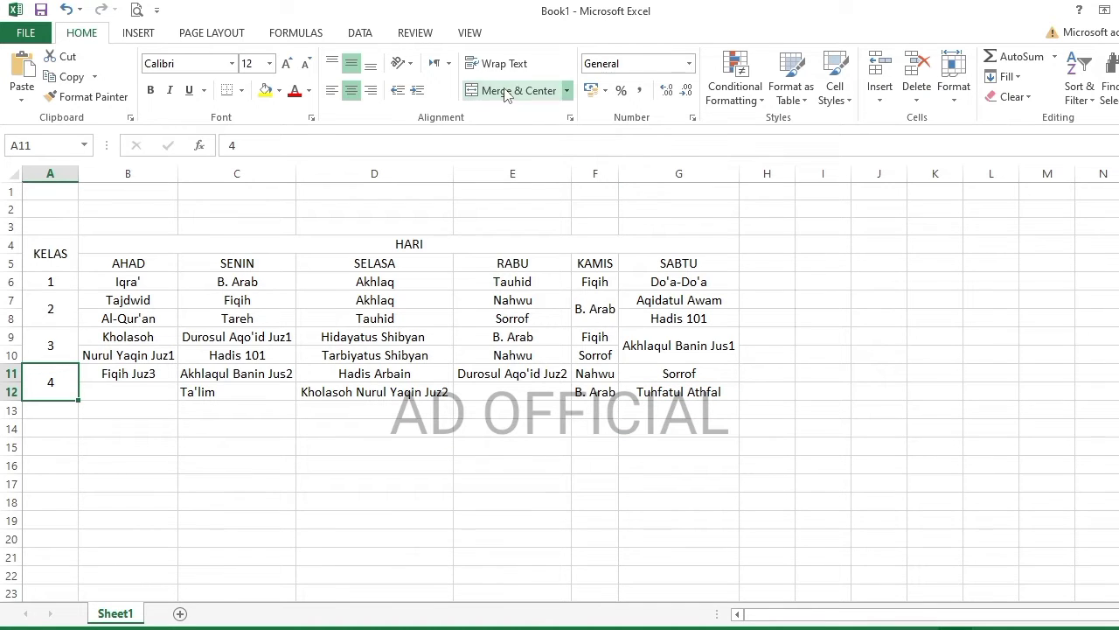
- Enter Guru Pengajar in A13, merge it across A13:A18, and rotate the text upward
{"action": "left_click", "coordinate": [188, 460]}
{"action": "left_click", "coordinate": [45, 406]}
{"action": "type", "text": "Guru Pengajar"}
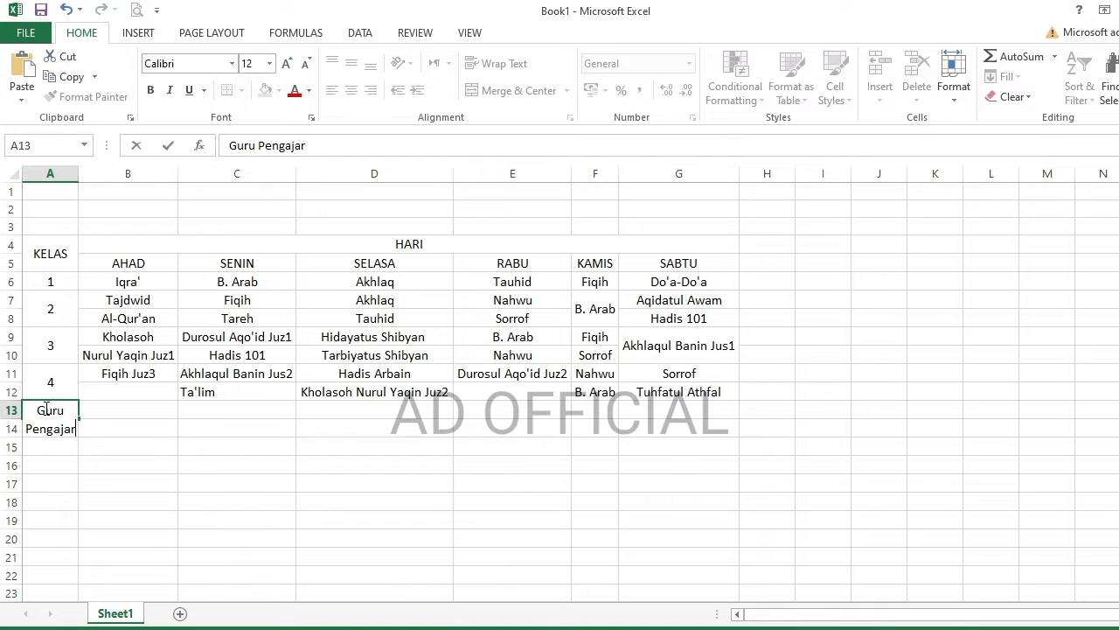
{"action": "left_click", "coordinate": [188, 446]}
{"action": "left_click", "coordinate": [47, 408]}
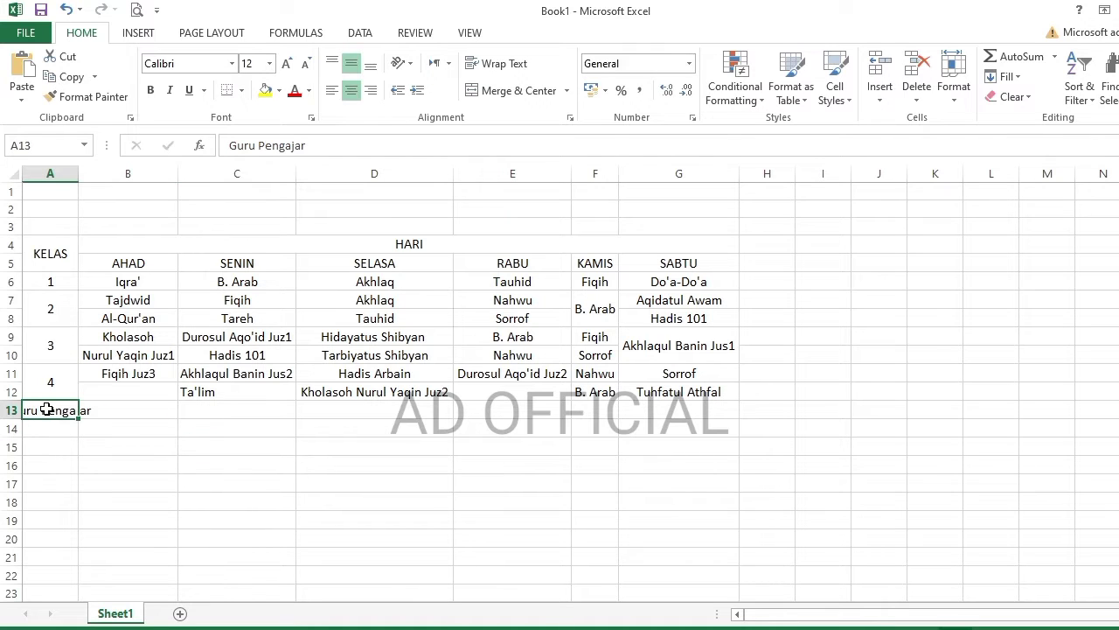
{"action": "left_click_drag", "start_coordinate": [47, 409], "coordinate": [48, 500]}
{"action": "left_click", "coordinate": [512, 90]}
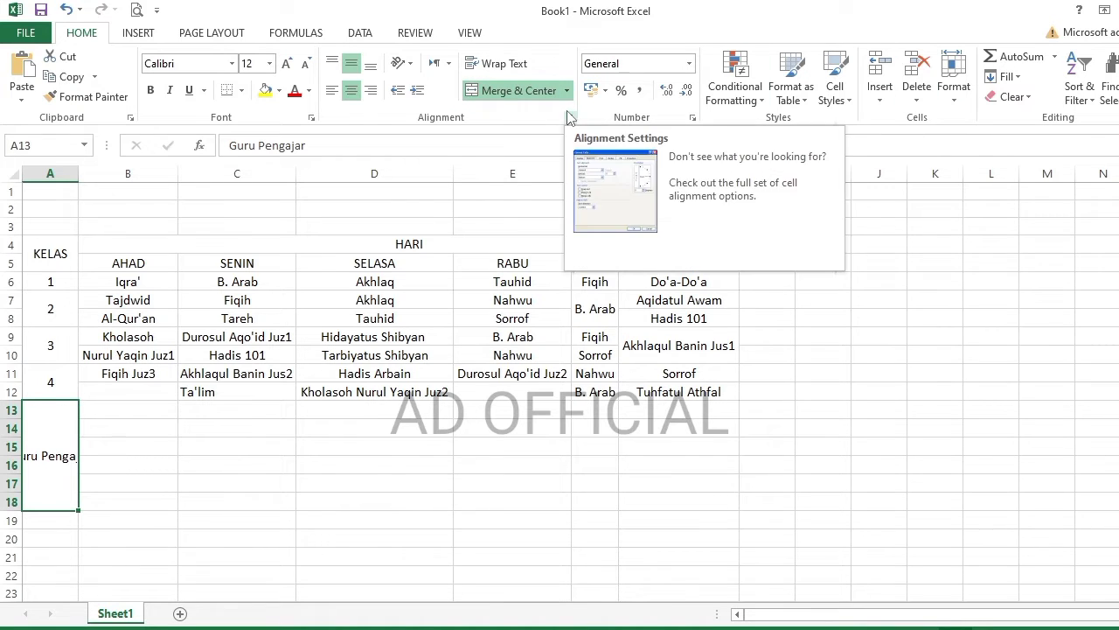
{"action": "left_click", "coordinate": [402, 63]}
{"action": "left_click", "coordinate": [425, 128]}
{"action": "left_click", "coordinate": [404, 67]}
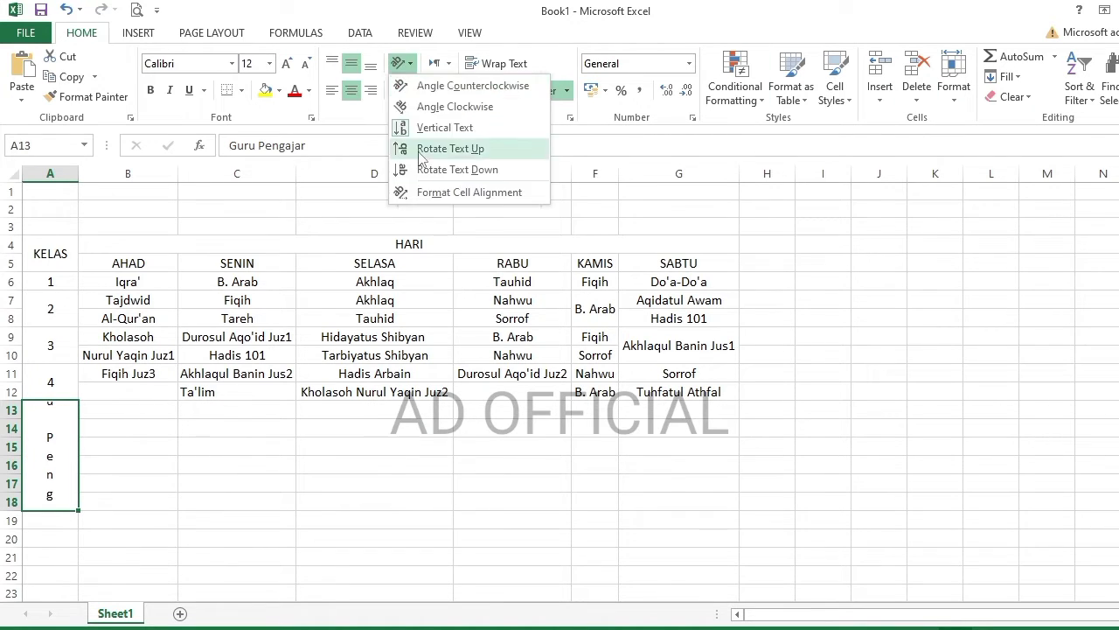
{"action": "left_click", "coordinate": [437, 148]}
- Merge B11:B12 (Fiqih Juz3) and E11:E12 (Durosul Aqo'id Juz2) into single cells
{"action": "left_click", "coordinate": [121, 408]}
{"action": "left_click_drag", "start_coordinate": [129, 366], "coordinate": [128, 390]}
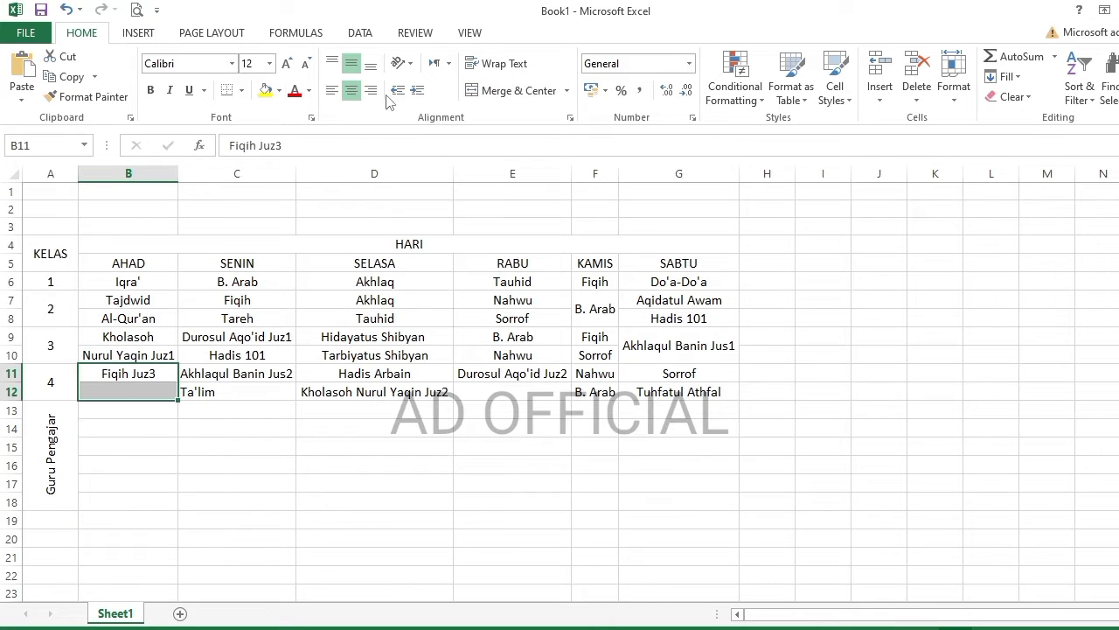
{"action": "left_click", "coordinate": [512, 90]}
{"action": "left_click_drag", "start_coordinate": [513, 373], "coordinate": [512, 391]}
{"action": "left_click", "coordinate": [511, 90]}
{"action": "left_click_drag", "start_coordinate": [236, 446], "coordinate": [236, 464]}
{"action": "left_click", "coordinate": [123, 409]}
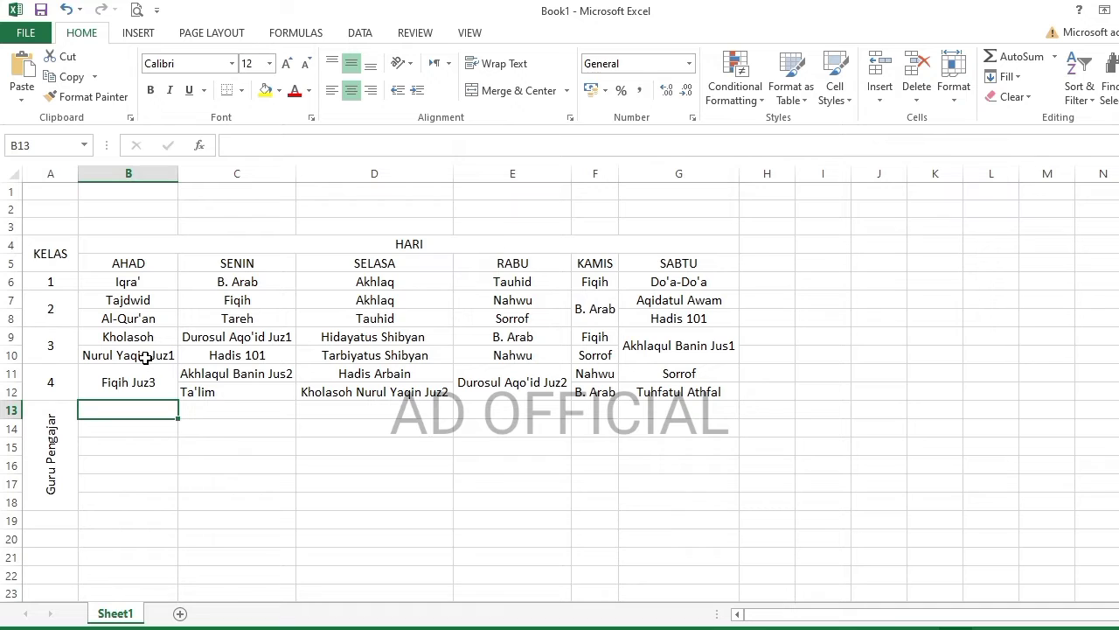
- Enter the first two teacher names with a 'U,' prefix and fill the prefix down column B
{"action": "key", "text": "BackSpace"}
{"action": "key", "text": "BackSpace"}
{"action": "key", "text": "BackSpace"}
{"action": "key", "text": "BackSpace"}
{"action": "key", "text": "BackSpace"}
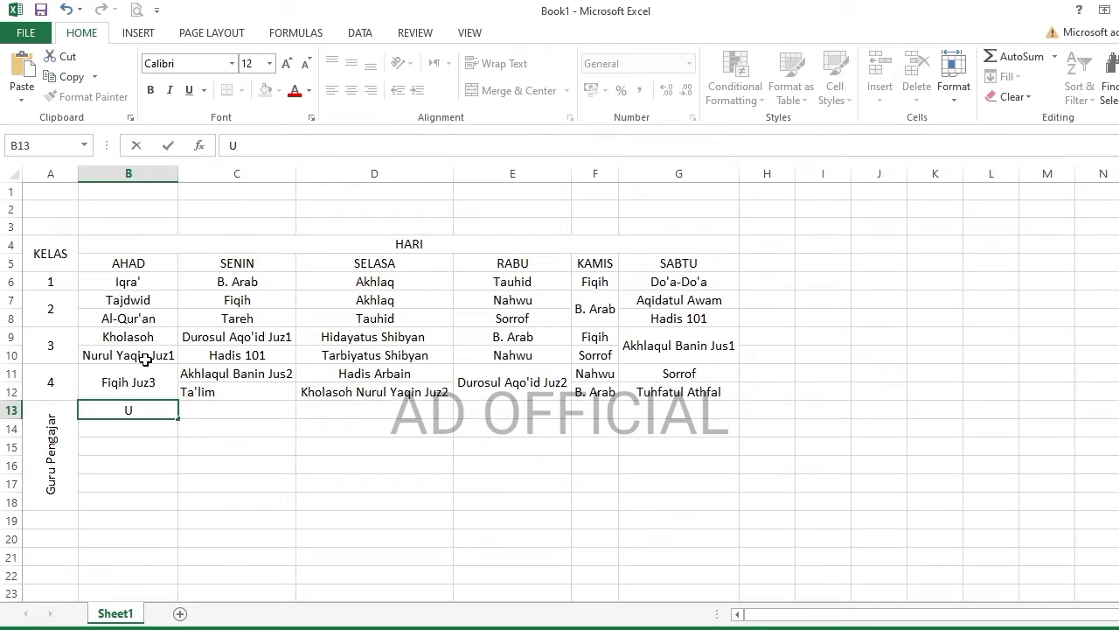
{"action": "key", "text": "Return"}
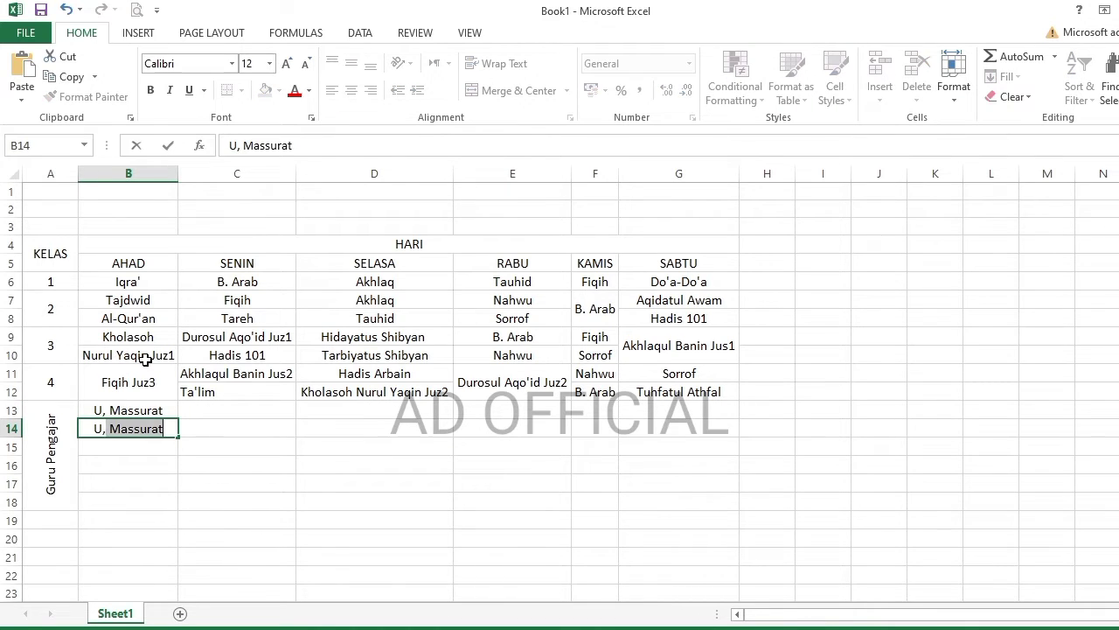
{"action": "key", "text": "Return"}
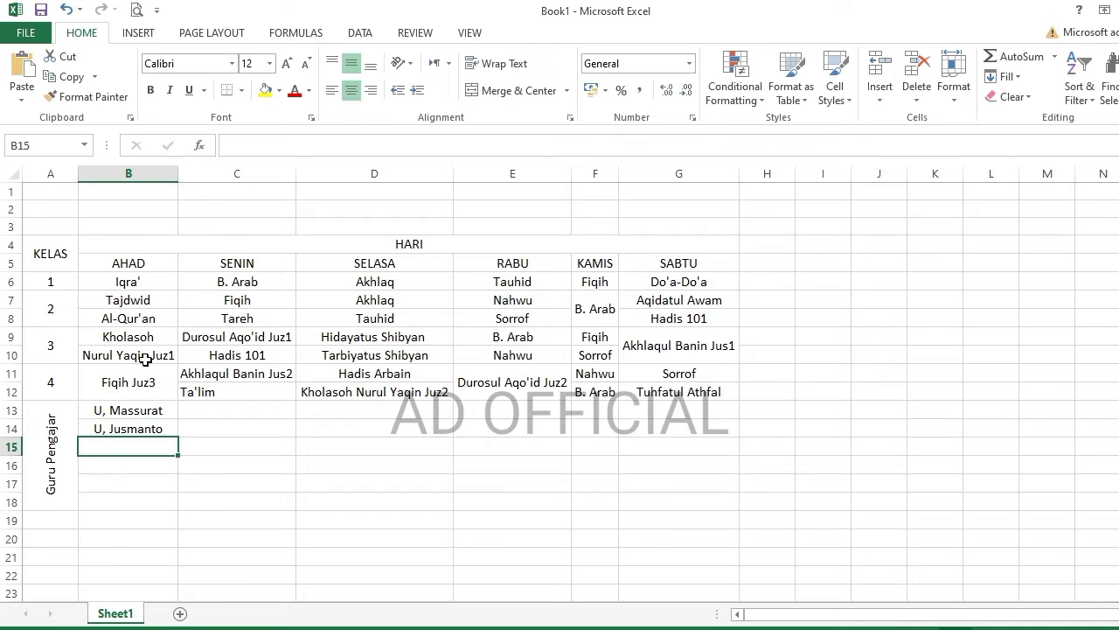
{"action": "double_click", "coordinate": [115, 428]}
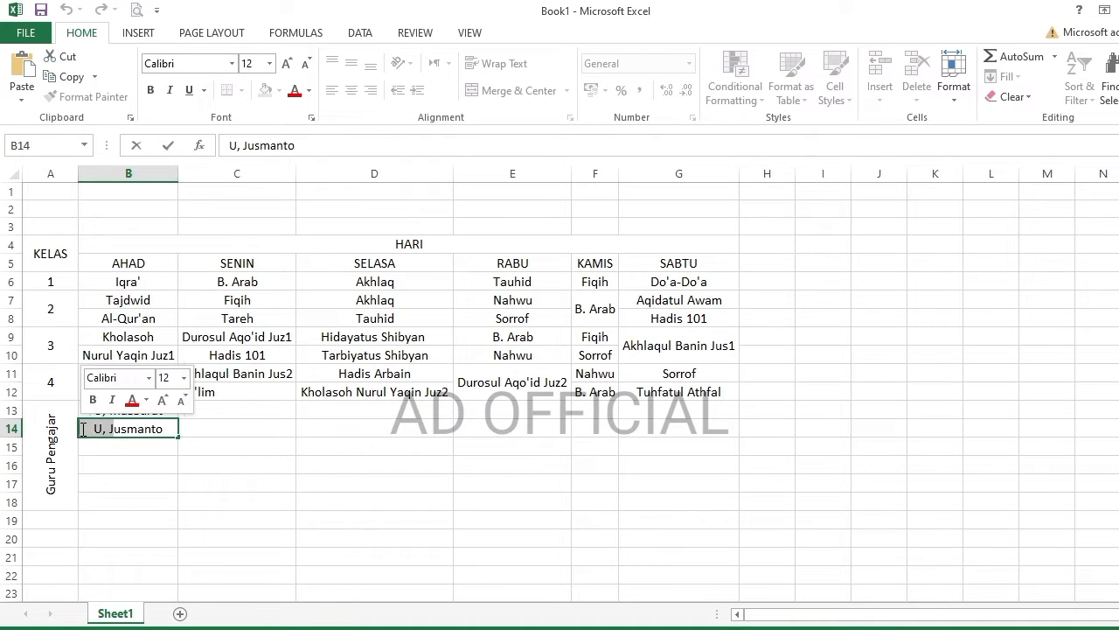
{"action": "left_click", "coordinate": [107, 446]}
{"action": "key", "text": "ctrl+v"}
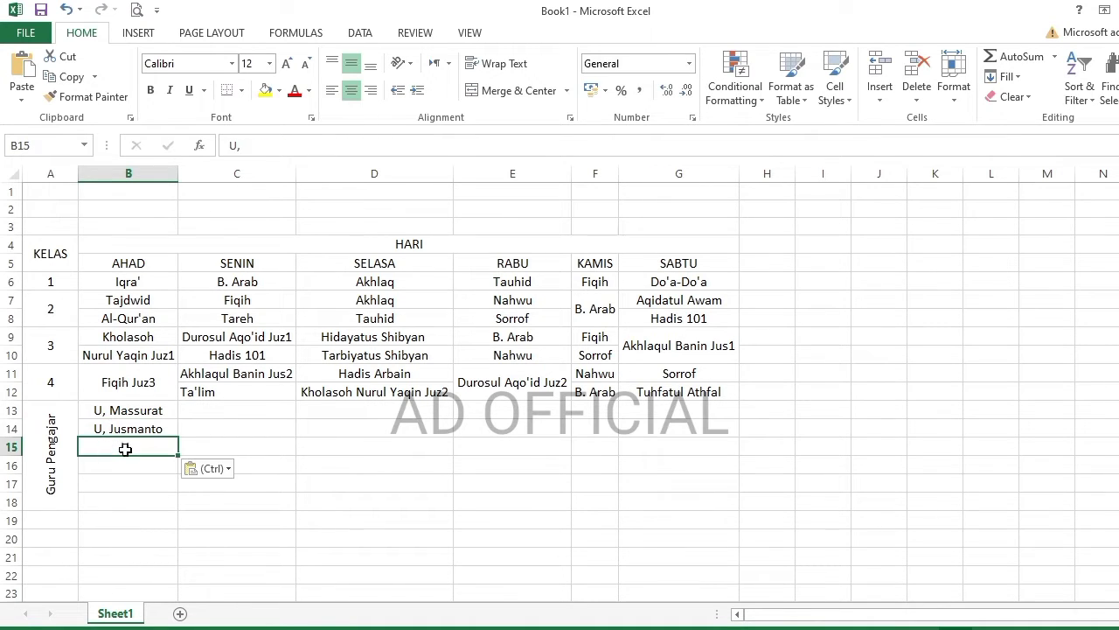
{"action": "mouse_move", "coordinate": [162, 455]}
{"action": "left_mouse_down"}
{"action": "mouse_move", "coordinate": [175, 509]}
{"action": "mouse_move", "coordinate": [167, 449]}
{"action": "left_mouse_up"}
{"action": "key", "text": "ctrl+c"}
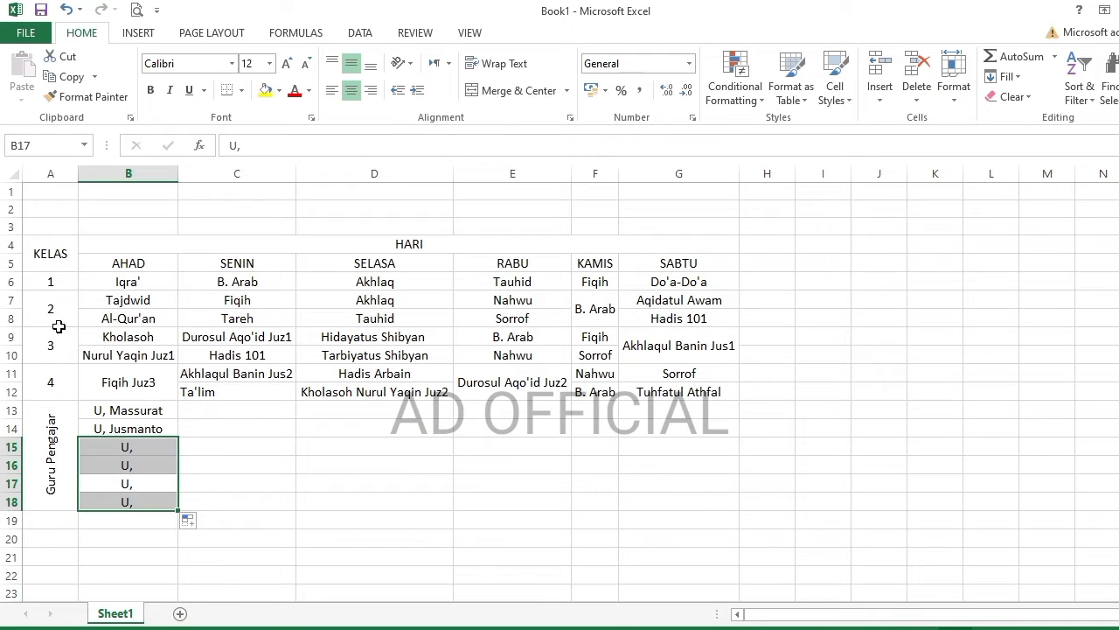
- Copy the 'U,' placeholders across C13:G18 and left-align all teacher cells
{"action": "left_click", "coordinate": [70, 77]}
{"action": "left_click", "coordinate": [194, 408]}
{"action": "left_click", "coordinate": [21, 65]}
{"action": "left_click_drag", "start_coordinate": [297, 473], "coordinate": [295, 508]}
{"action": "left_click", "coordinate": [304, 520]}
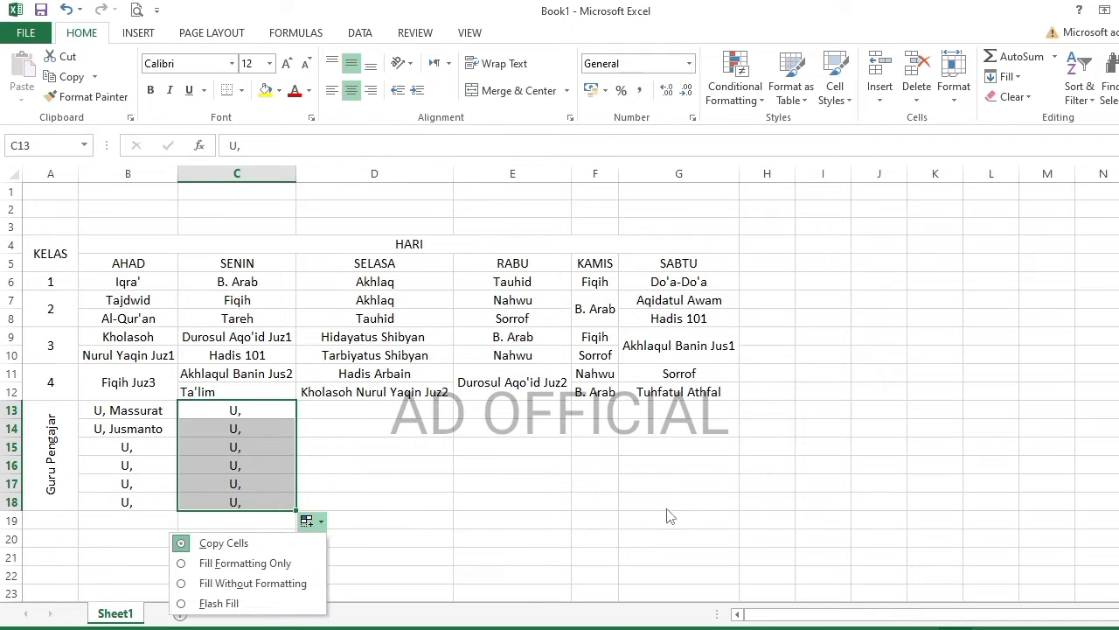
{"action": "left_click", "coordinate": [209, 488]}
{"action": "left_click_drag", "start_coordinate": [232, 410], "coordinate": [704, 502]}
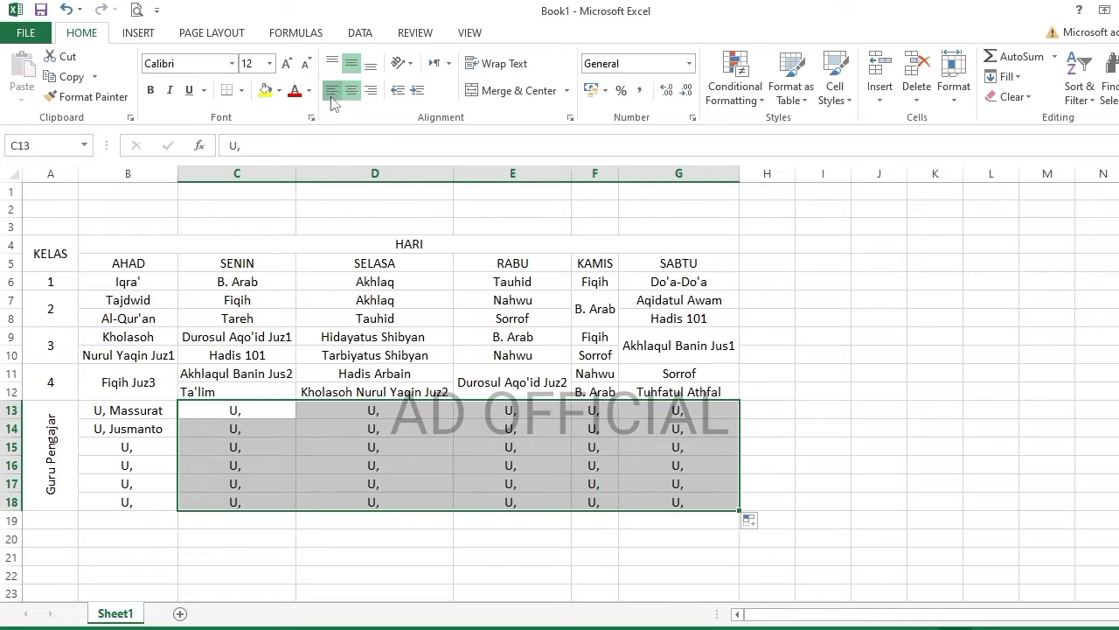
{"action": "left_click", "coordinate": [332, 95]}
{"action": "left_click_drag", "start_coordinate": [160, 406], "coordinate": [167, 499]}
{"action": "left_click", "coordinate": [332, 95]}
- Retype the teacher names in B13 and B14 in capital letters
{"action": "double_click", "coordinate": [139, 447]}
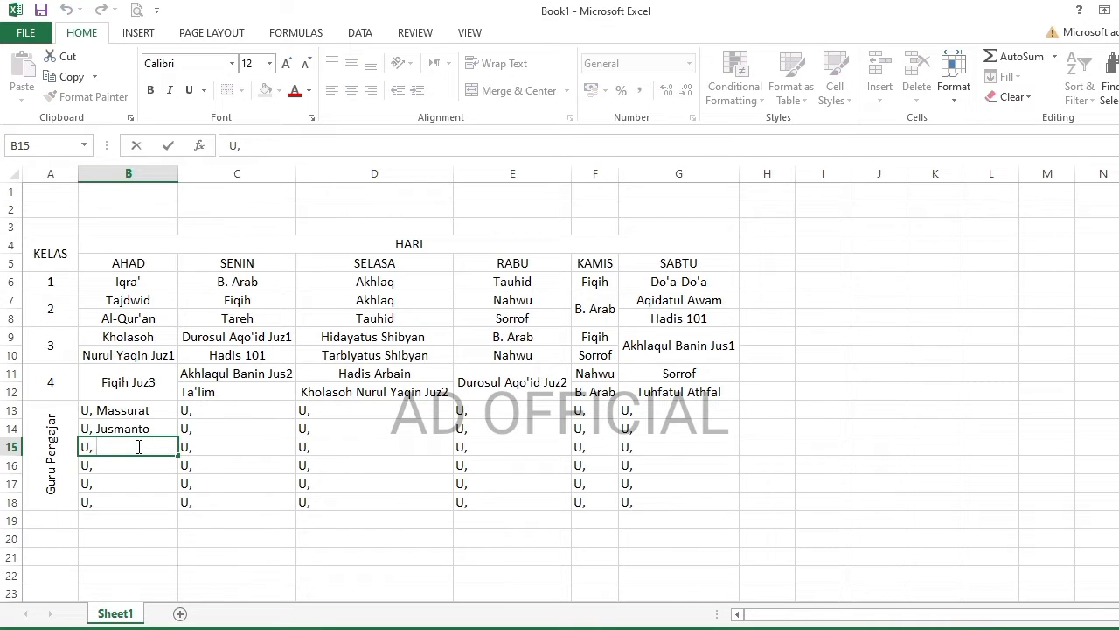
{"action": "double_click", "coordinate": [130, 411]}
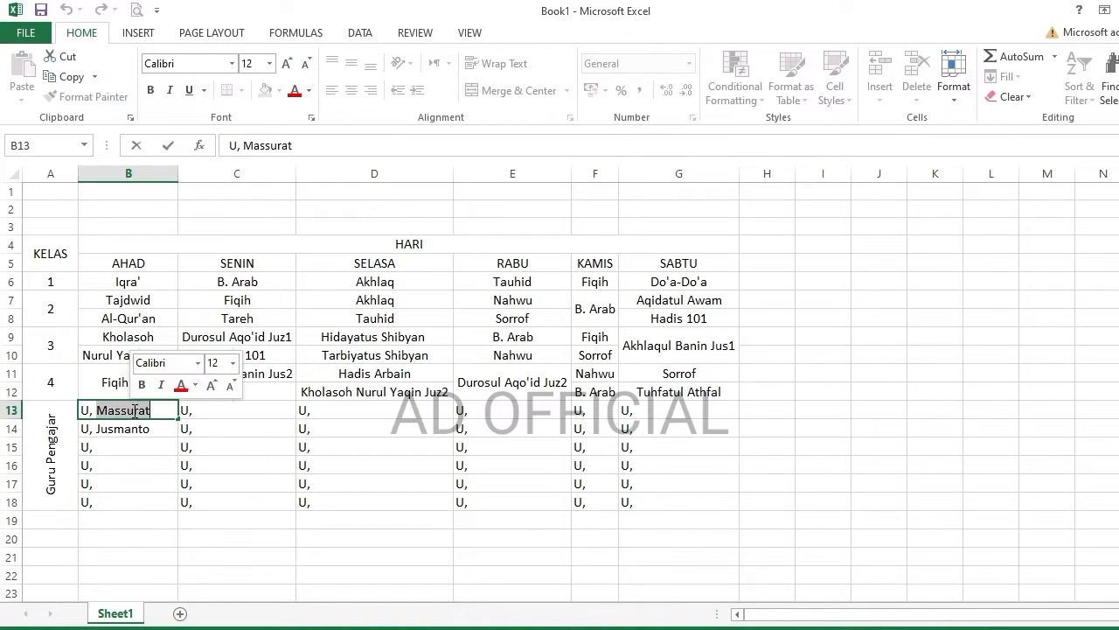
{"action": "type", "text": "MASSURAT"}
{"action": "key", "text": "Return"}
{"action": "key", "text": "F2"}
{"action": "double_click", "coordinate": [133, 428]}
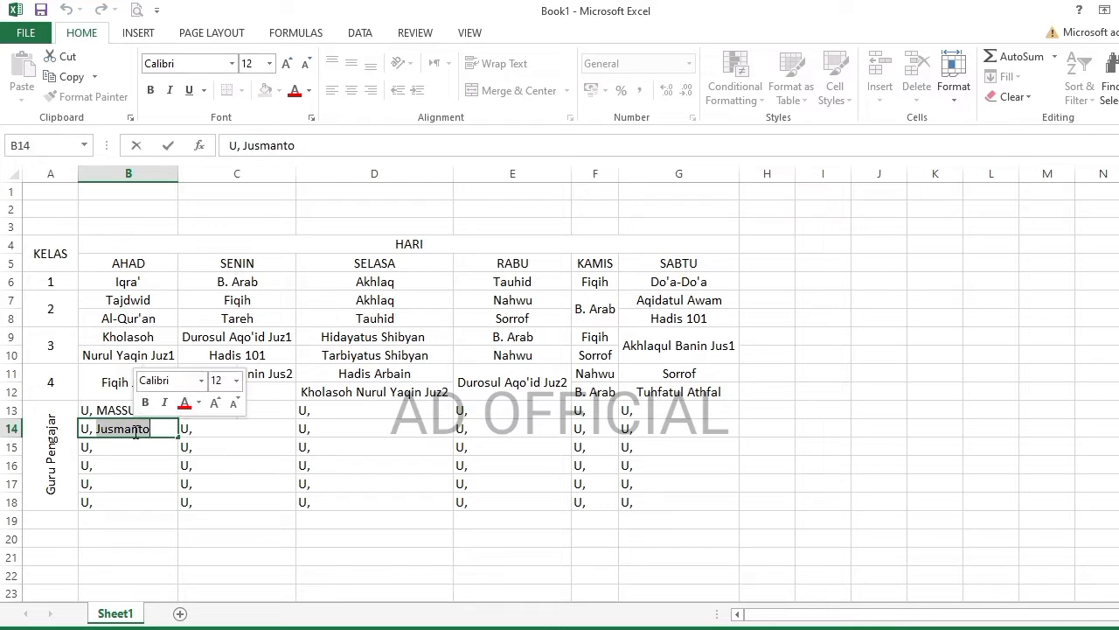
{"action": "type", "text": "JUSMANTO"}
{"action": "key", "text": "Return"}
- Enter the remaining AHAD teacher names in capitals in B15:B17
{"action": "key", "text": "F2"}
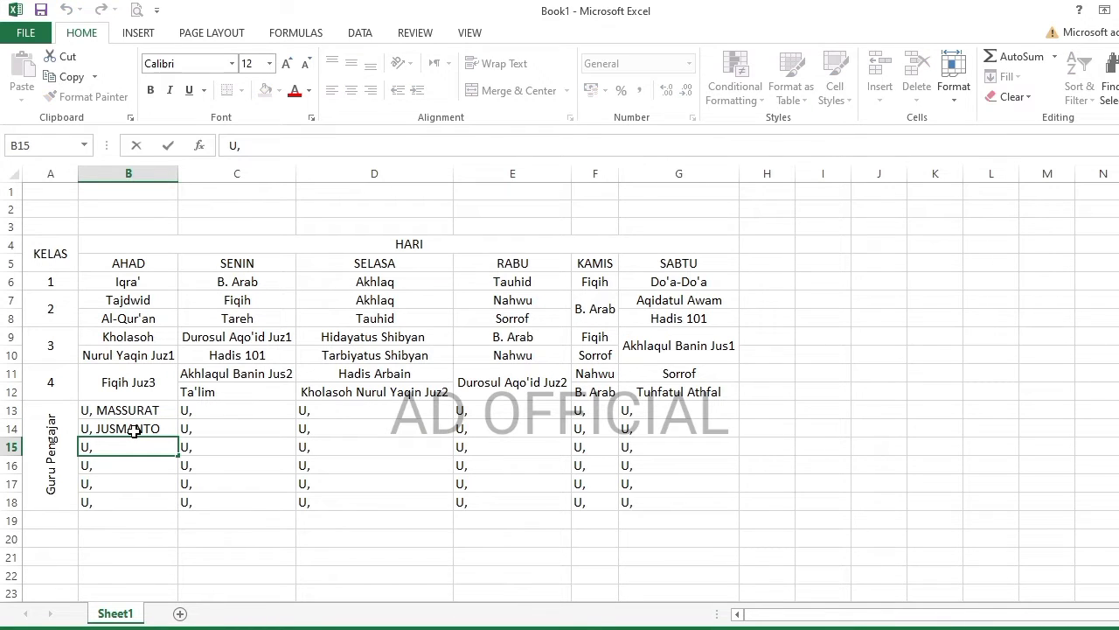
{"action": "key", "text": "Return"}
{"action": "key", "text": "F2"}
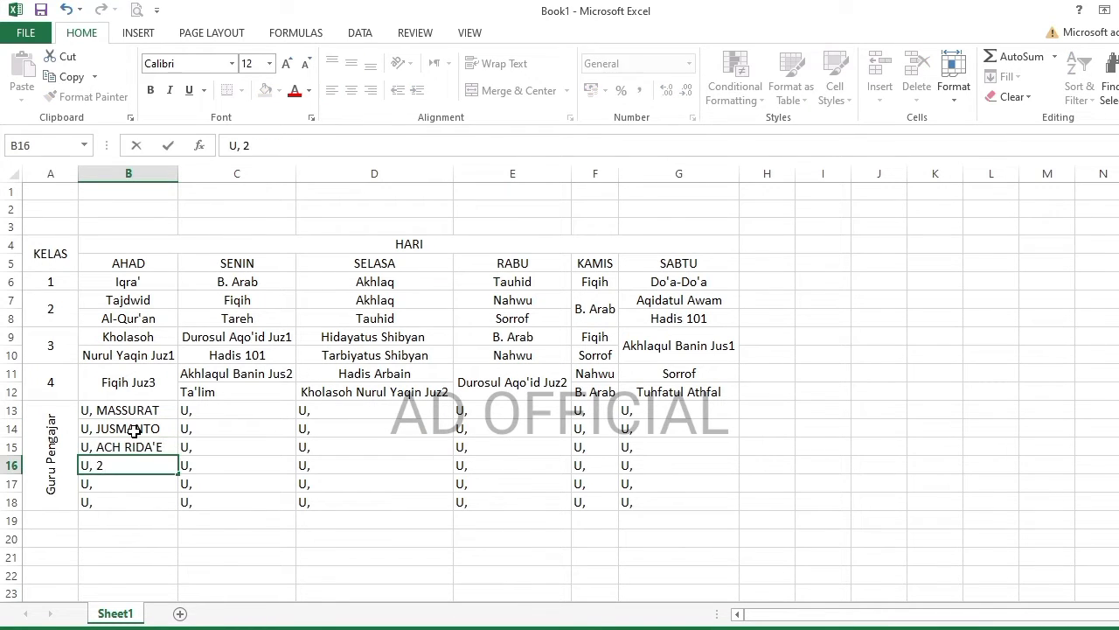
{"action": "key", "text": "Return"}
{"action": "key", "text": "F2"}
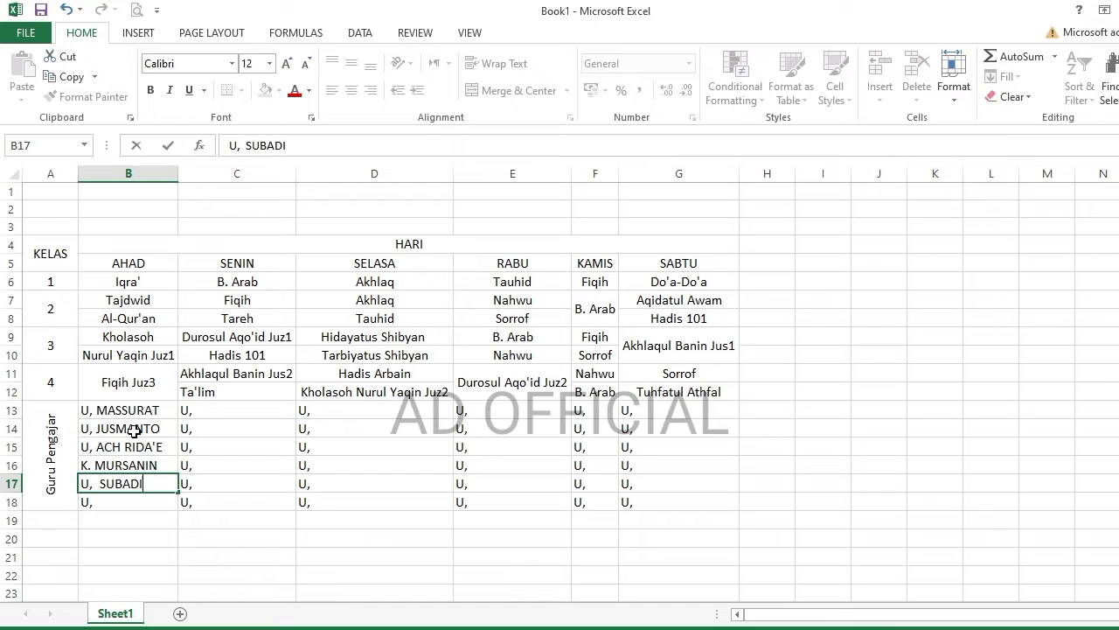
{"action": "key", "text": "Return"}
{"action": "double_click", "coordinate": [213, 411]}
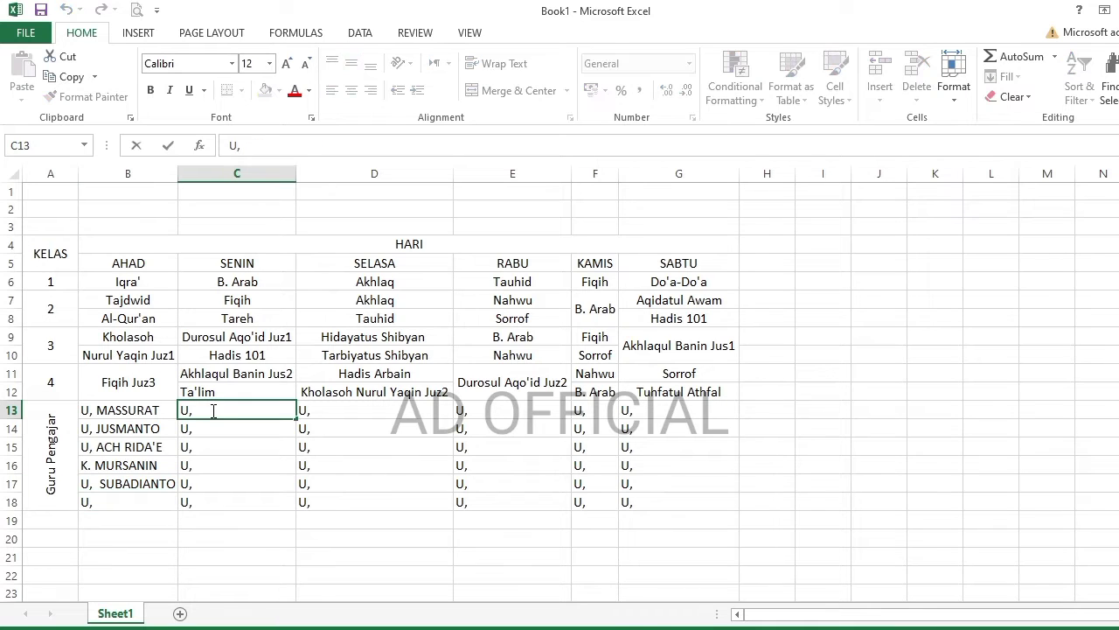
- Enter six capitalised teacher names in C13:C18 under SENIN and widen column C to fit
{"action": "key", "text": "Return"}
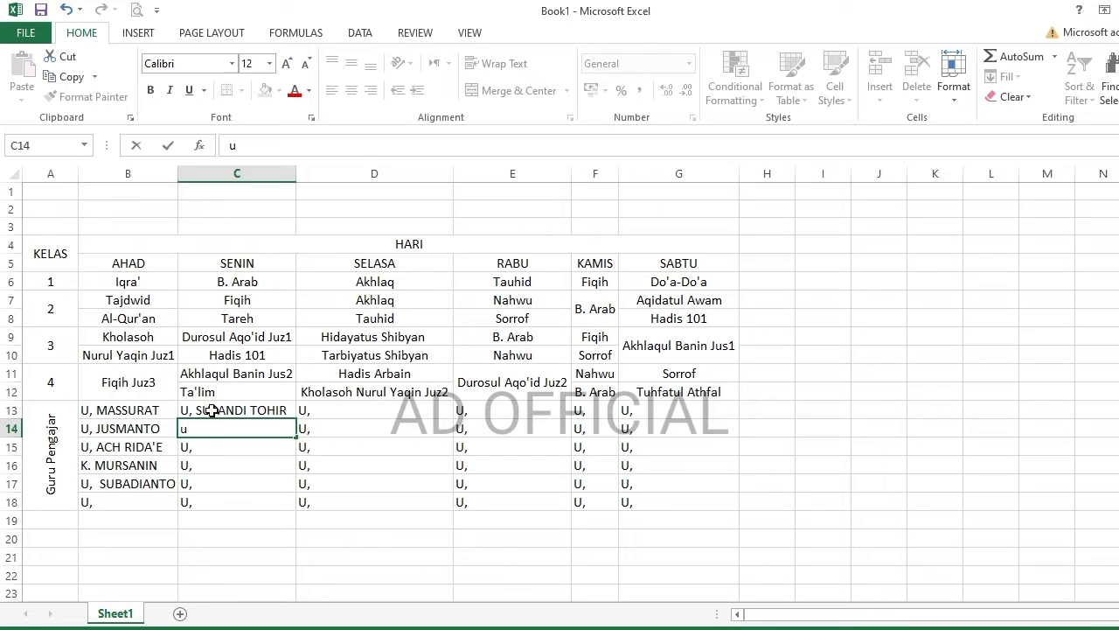
{"action": "type", "text": "uZTADAH"}
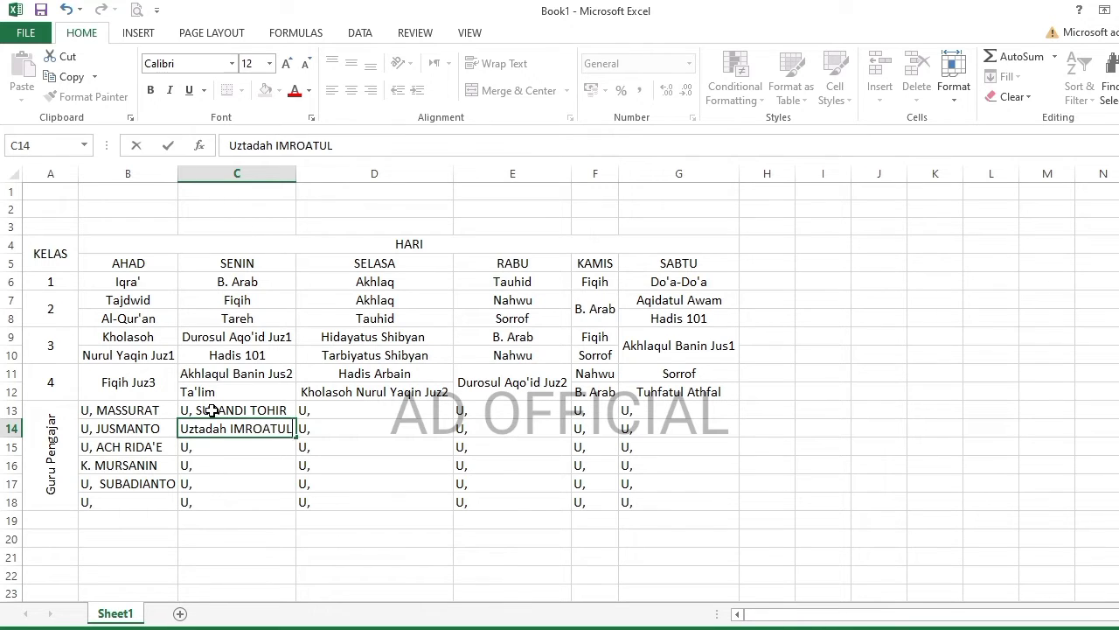
{"action": "key", "text": "Return"}
{"action": "type", "text": "U, SUTU"}
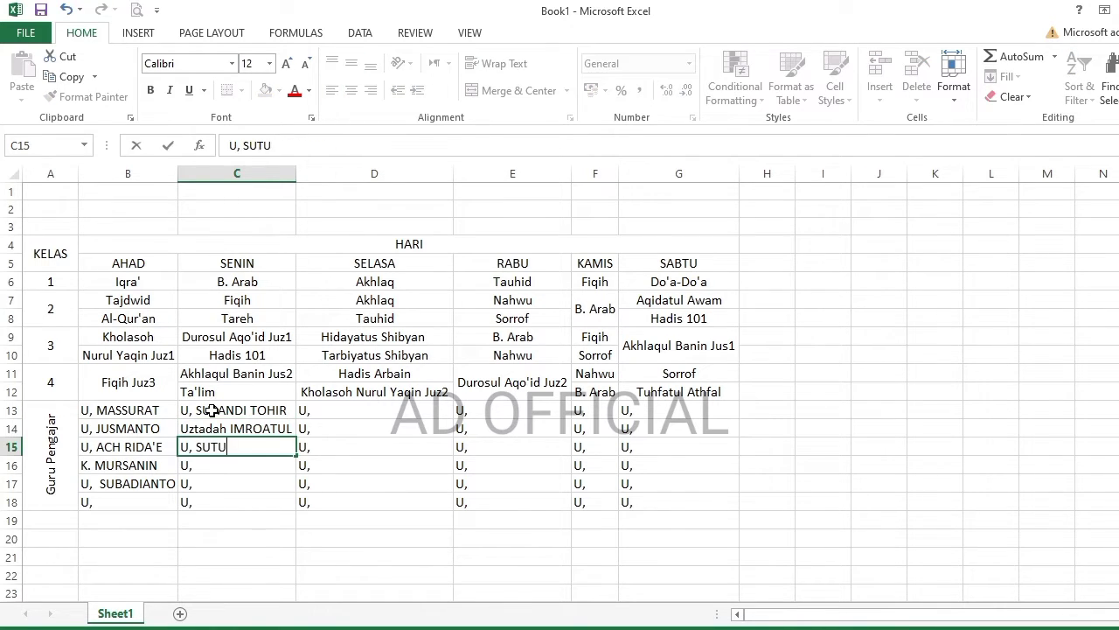
{"action": "type", "text": "ONO"}
{"action": "key", "text": "Return"}
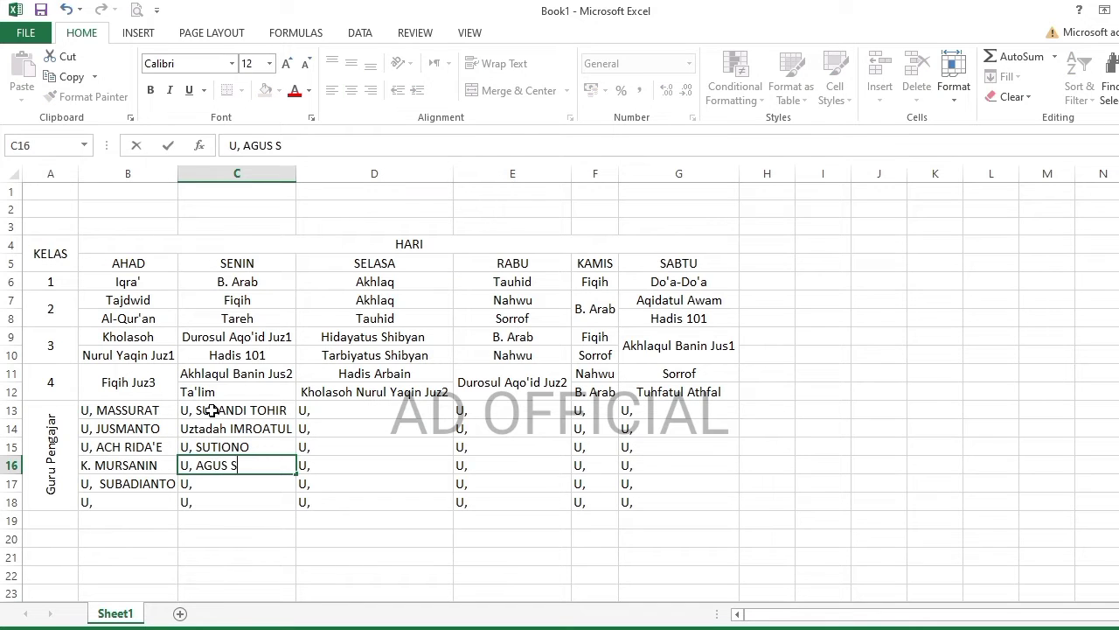
{"action": "key", "text": "Return"}
{"action": "type", "text": "U, "}
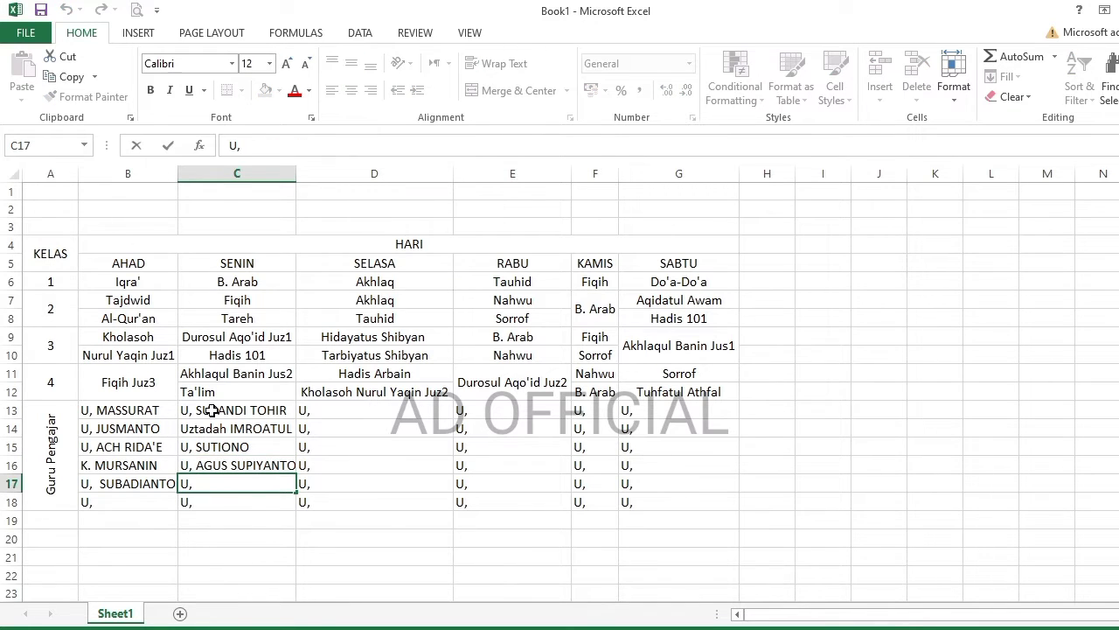
{"action": "key", "text": "Return"}
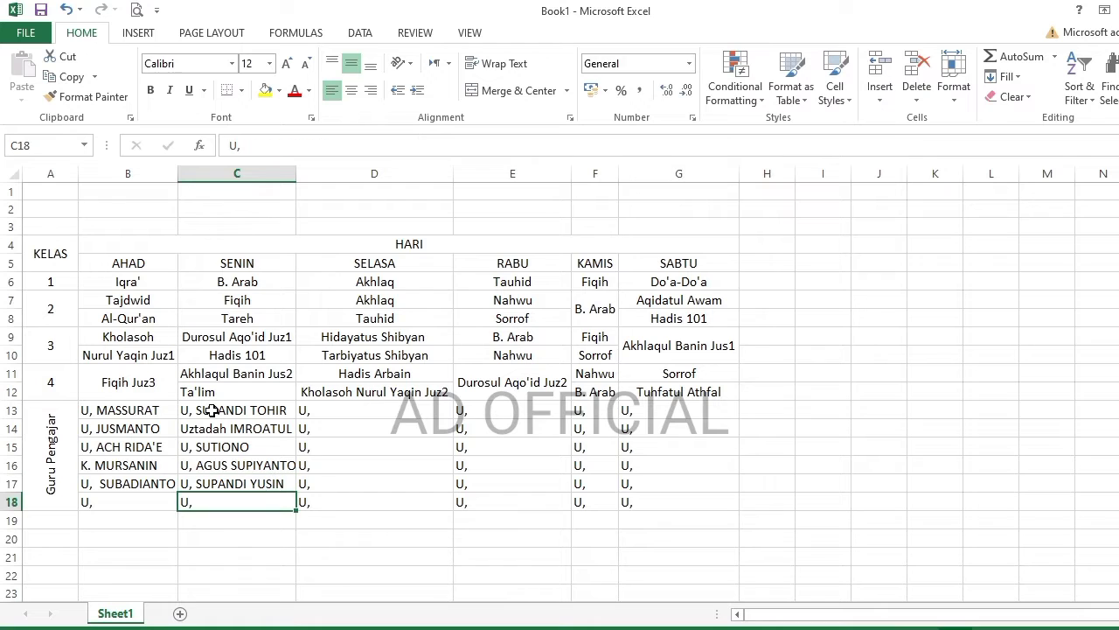
{"action": "key", "text": "F2"}
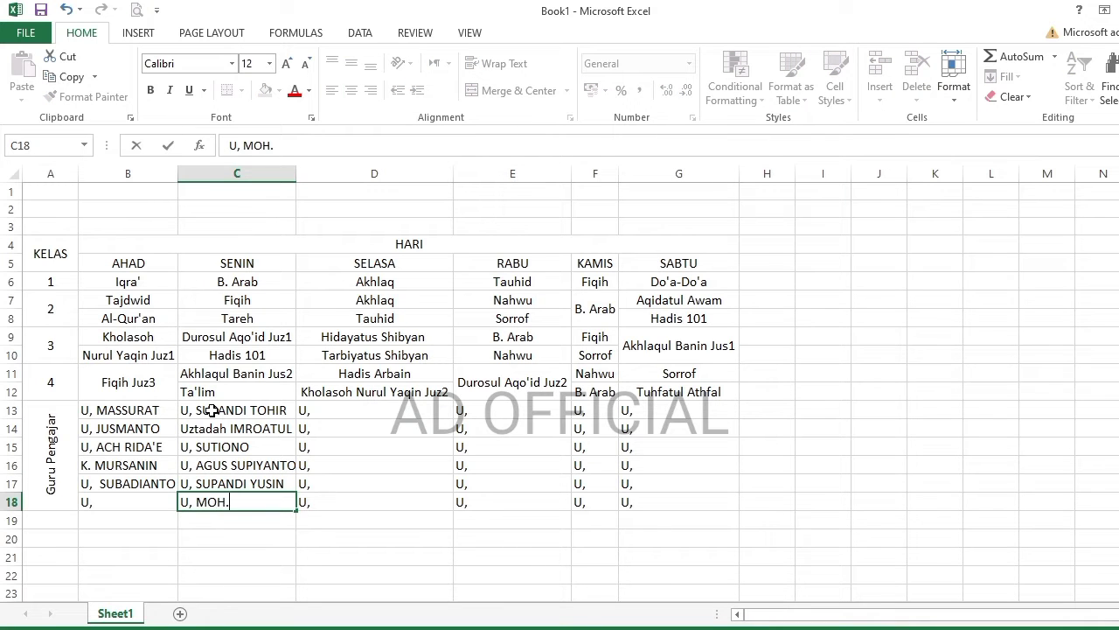
{"action": "key", "text": "Tab"}
{"action": "left_click_drag", "start_coordinate": [296, 173], "coordinate": [311, 173]}
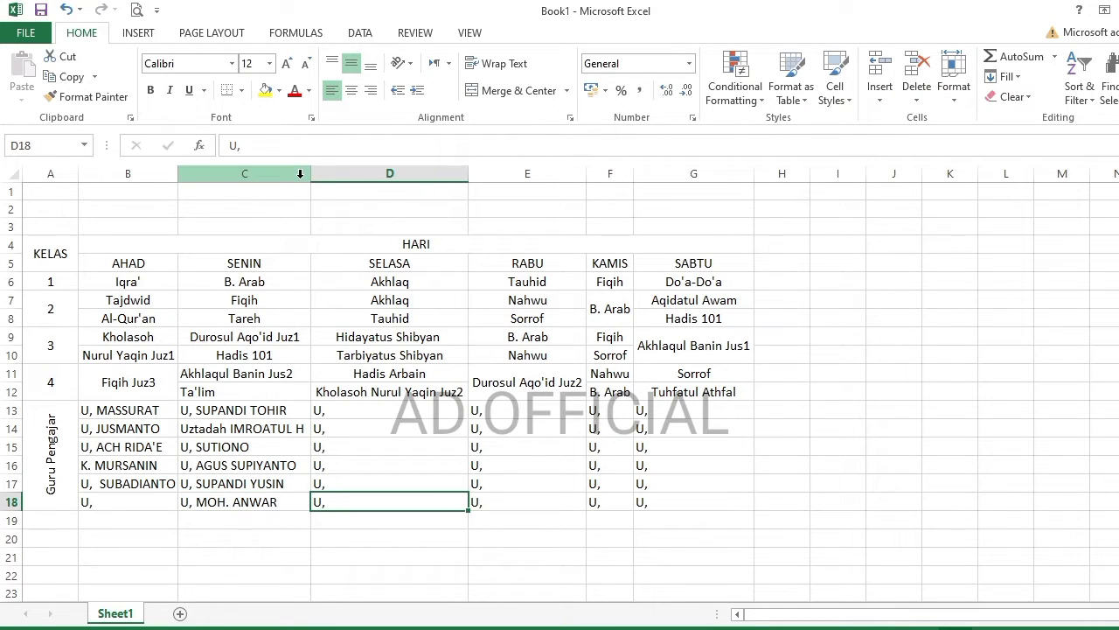
{"action": "left_click", "coordinate": [353, 408]}
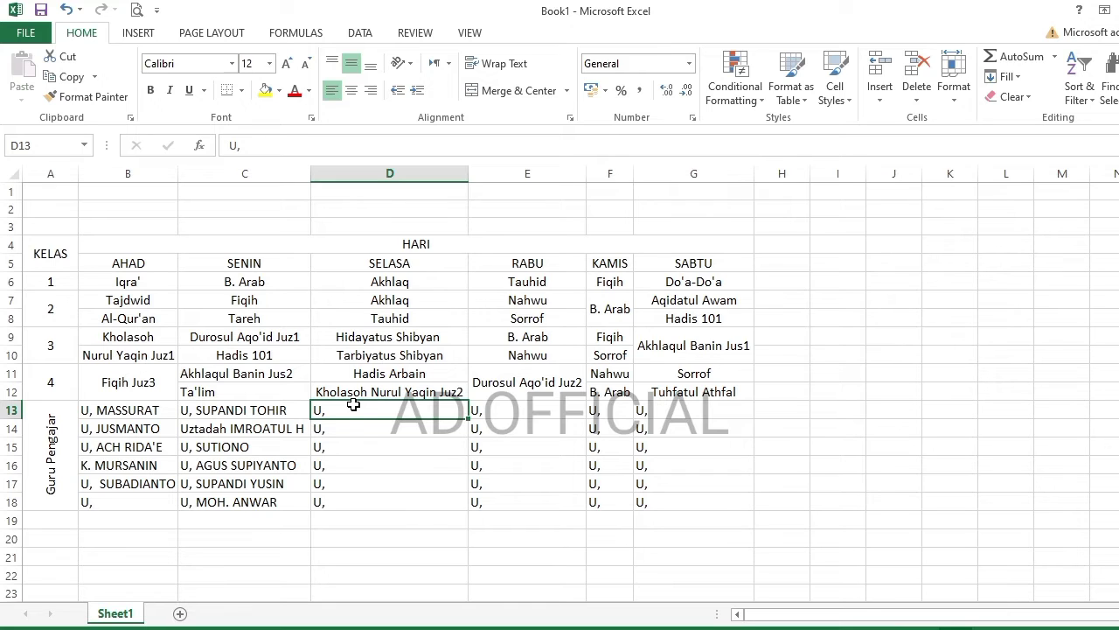
{"action": "key", "text": "F2"}
{"action": "type", "text": "MULYADI"}
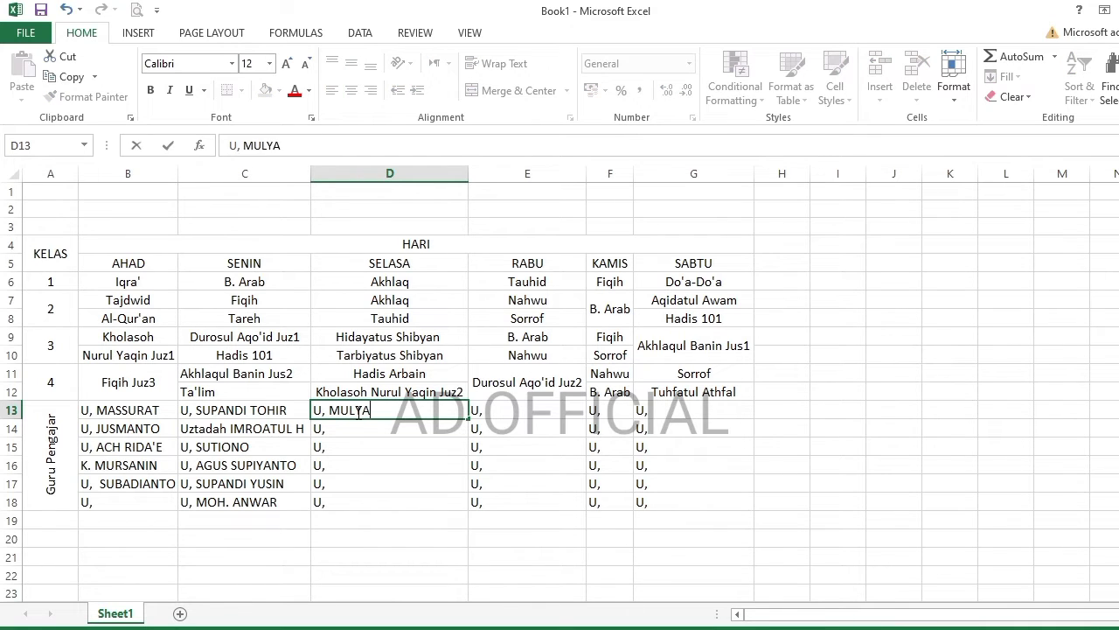
{"action": "key", "text": "Return"}
{"action": "key", "text": "F2"}
{"action": "type", "text": "BAISUKI"}
{"action": "key", "text": "Return"}
{"action": "key", "text": "F2"}
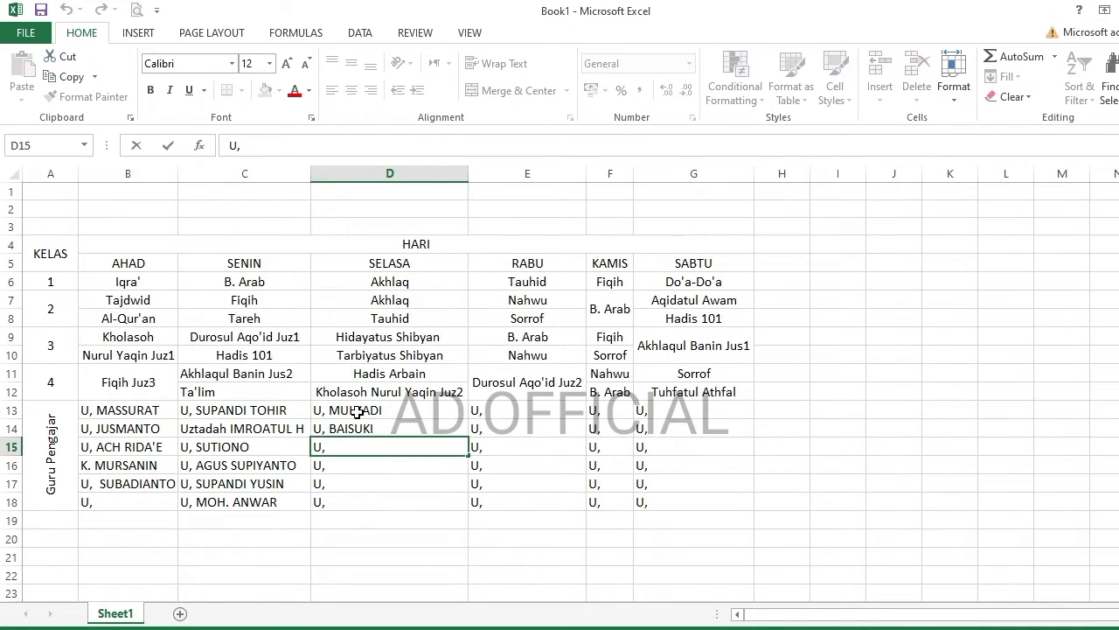
{"action": "key", "text": "Return"}
{"action": "key", "text": "F2"}
{"action": "type", "text": "JUSMANTO"}
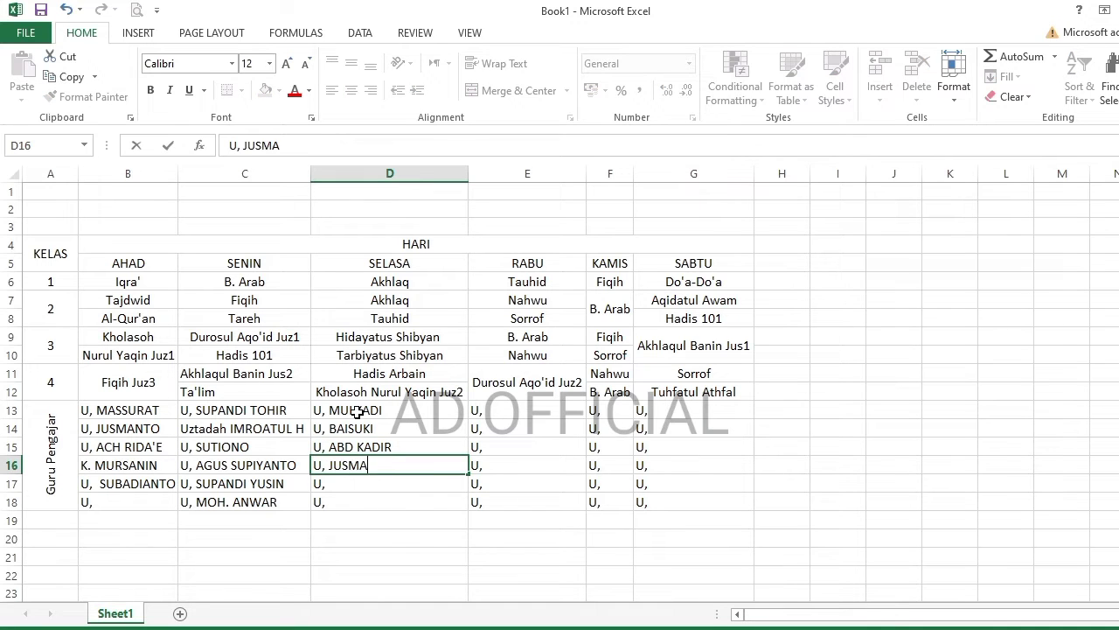
{"action": "key", "text": "Return"}
{"action": "key", "text": "F2"}
{"action": "type", "text": "MU"}
{"action": "key", "text": "BackSpace"}
{"action": "key", "text": "BackSpace"}
{"action": "key", "text": "BackSpace"}
{"action": "key", "text": "BackSpace"}
{"action": "key", "text": "BackSpace"}
{"action": "type", "text": "K. MURSANIN"}
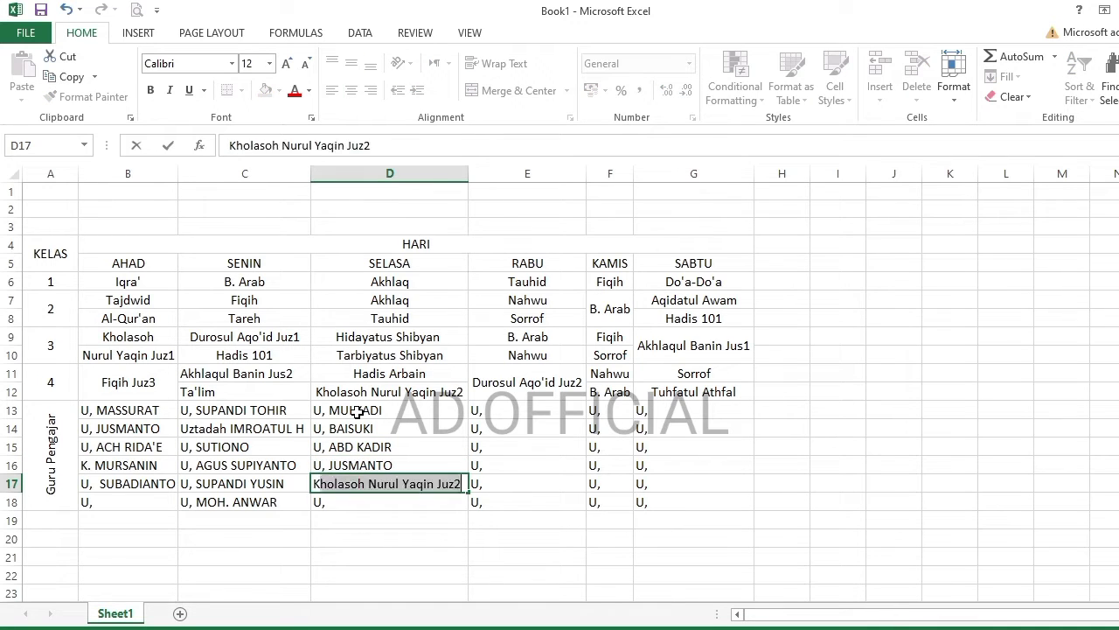
{"action": "key", "text": "Return"}
{"action": "key", "text": "F2"}
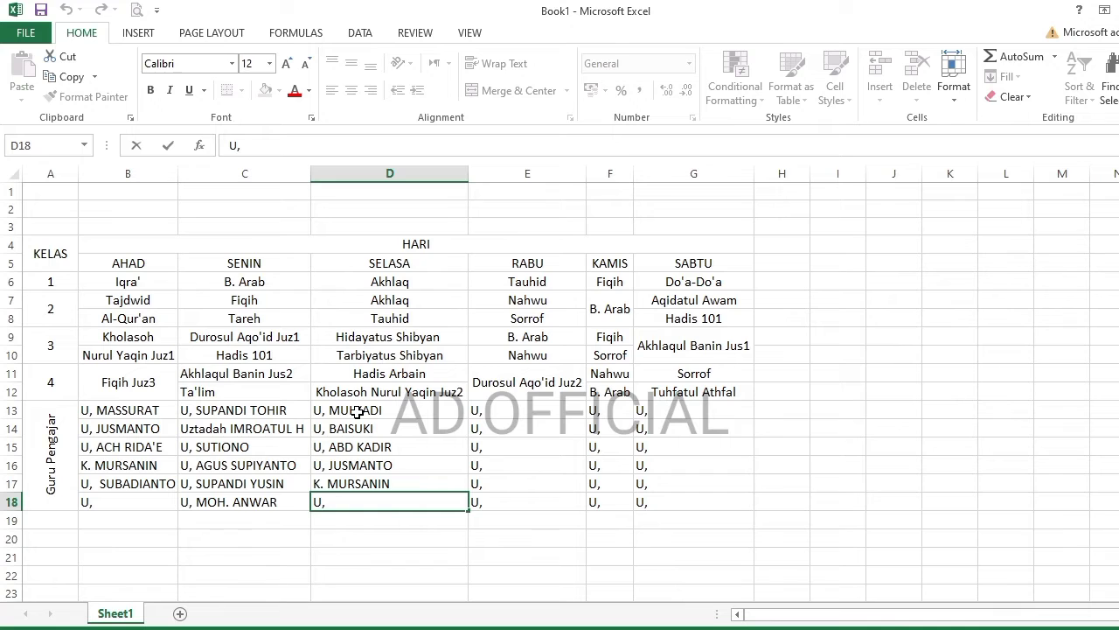
{"action": "key", "text": "Return"}
- Fill RABU cells E13–E15, copying C16's name into E14 and typing MIS in E15
{"action": "double_click", "coordinate": [507, 410]}
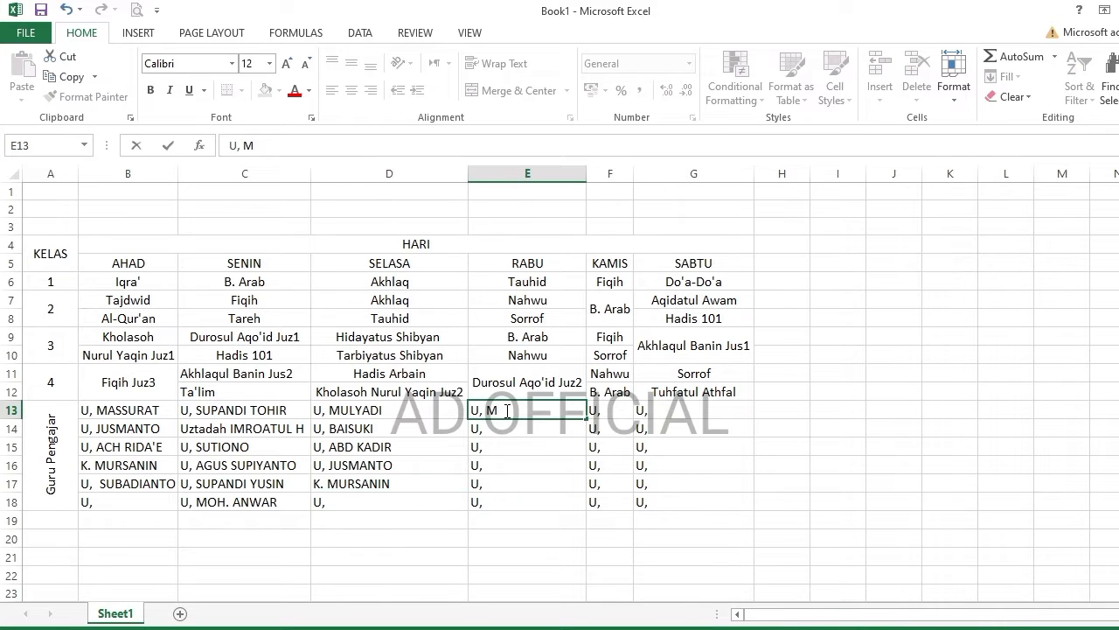
{"action": "key", "text": "Return"}
{"action": "key", "text": "F2"}
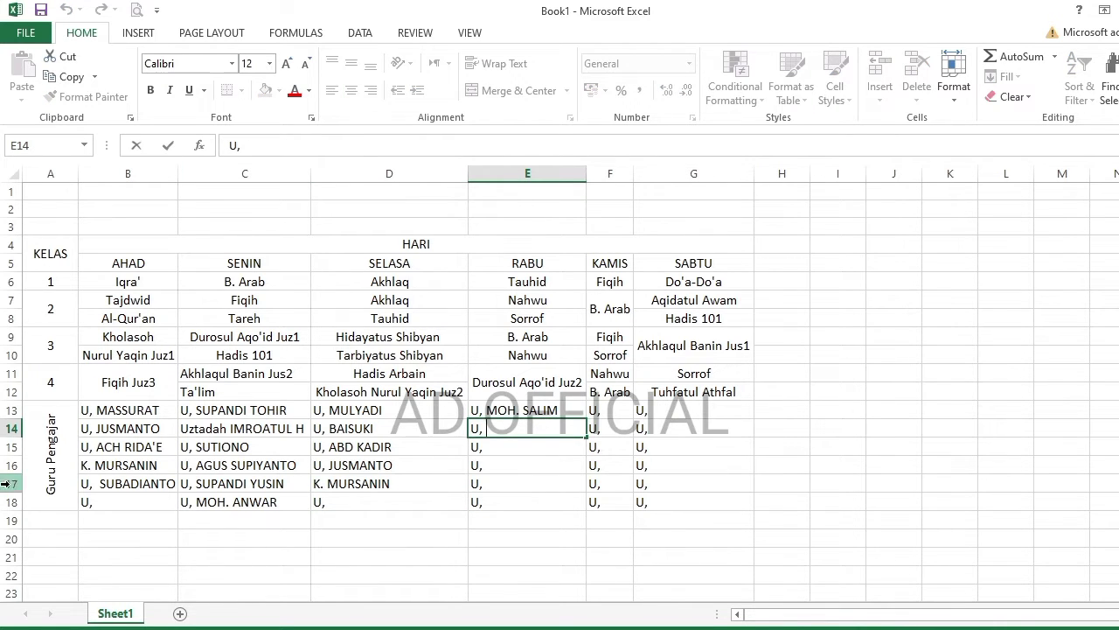
{"action": "left_click", "coordinate": [228, 466]}
{"action": "left_click", "coordinate": [71, 77]}
{"action": "left_click", "coordinate": [511, 429]}
{"action": "left_click", "coordinate": [22, 70]}
{"action": "left_click", "coordinate": [507, 446]}
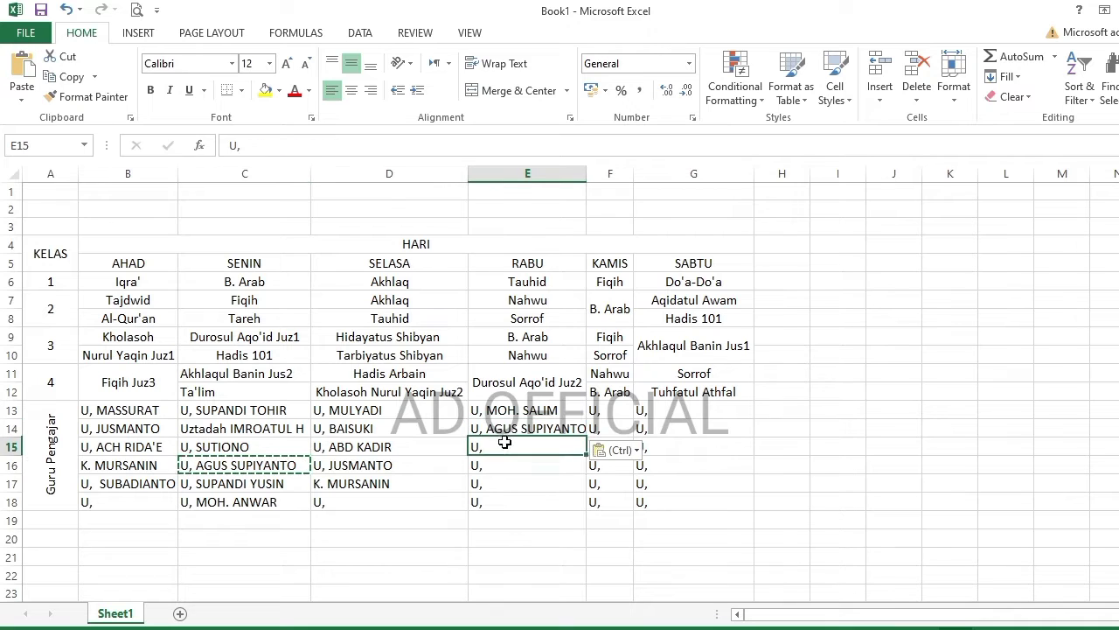
{"action": "key", "text": "F2"}
{"action": "type", "text": "MISYODI"}
{"action": "key", "text": "Return"}
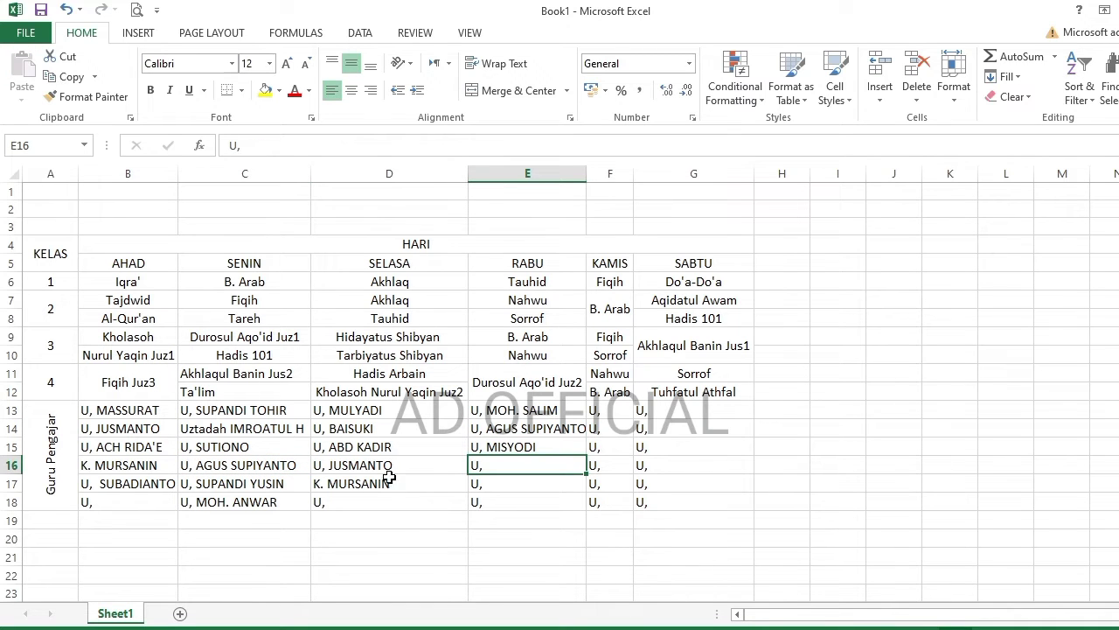
- Copy C17's teacher name into E16 and B17's name into E17
{"action": "left_click", "coordinate": [227, 483]}
{"action": "left_click", "coordinate": [72, 77]}
{"action": "left_click", "coordinate": [511, 466]}
{"action": "left_click", "coordinate": [22, 70]}
{"action": "left_click", "coordinate": [516, 483]}
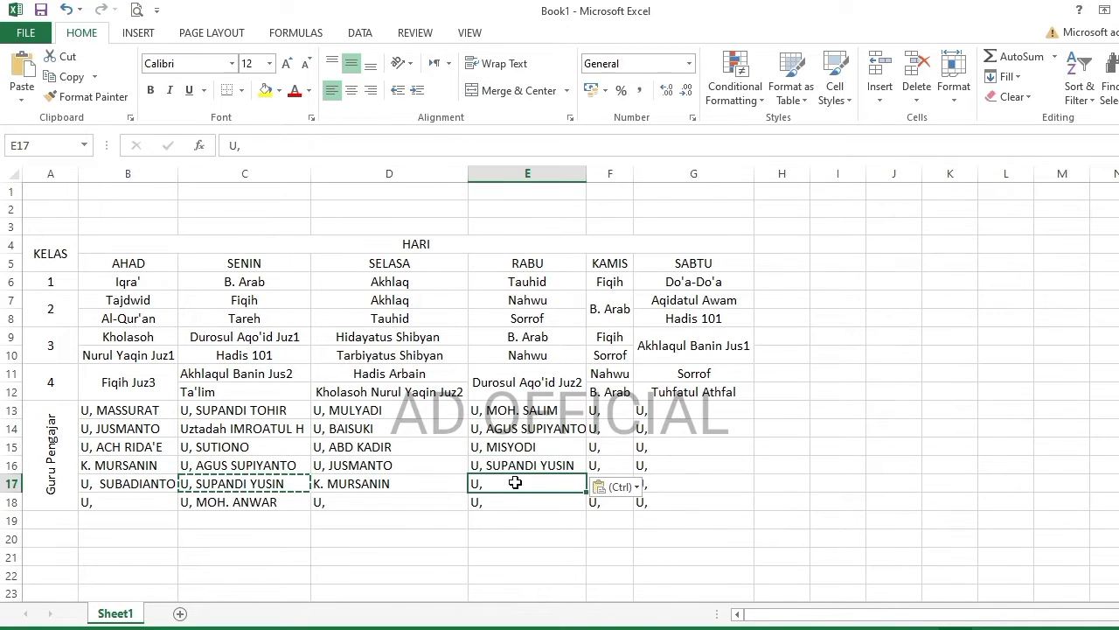
{"action": "left_click", "coordinate": [127, 484]}
{"action": "left_click", "coordinate": [62, 77]}
{"action": "left_click", "coordinate": [513, 484]}
{"action": "key", "text": "Return"}
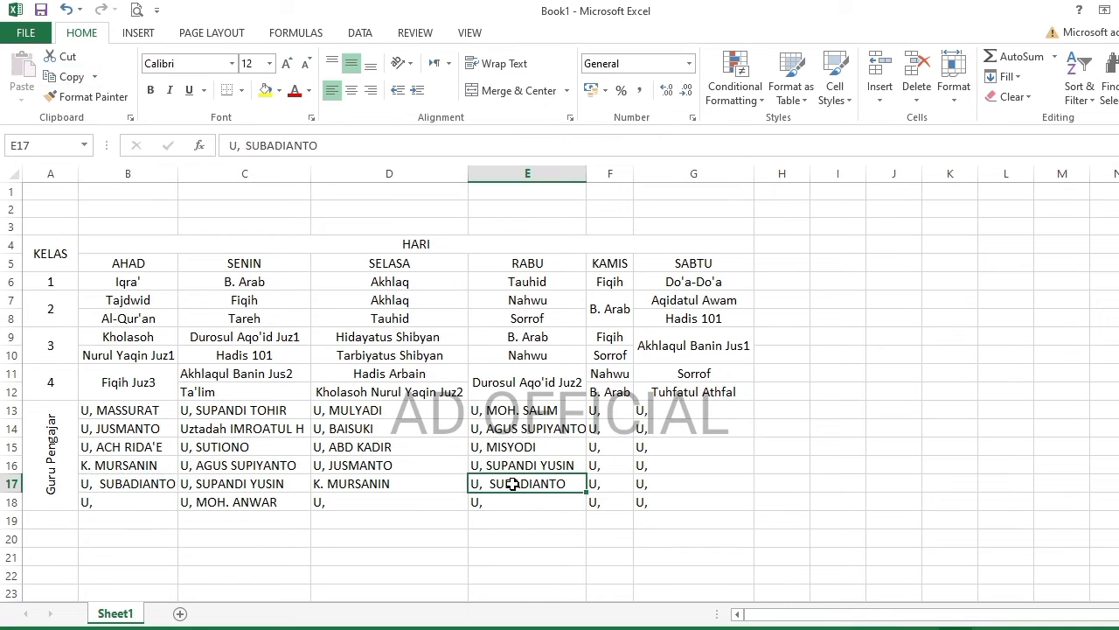
{"action": "left_click", "coordinate": [262, 410]}
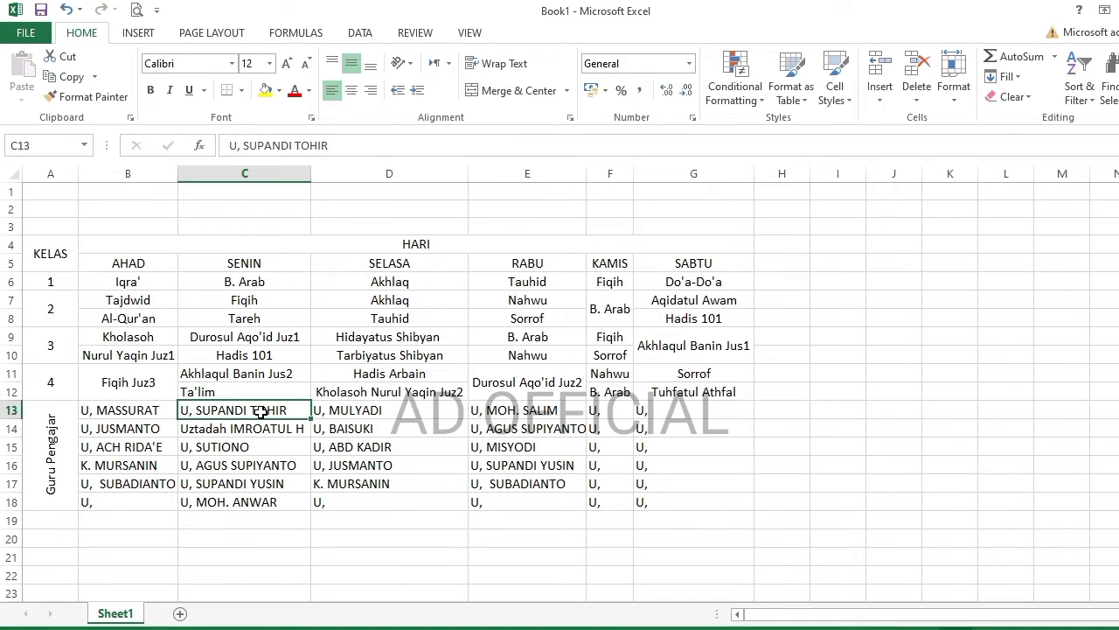
- Copy the C13 and C14 names into F13 and F14, widening the KAMIS column
{"action": "key", "text": "ctrl+c"}
{"action": "left_click", "coordinate": [604, 410]}
{"action": "key", "text": "Return"}
{"action": "left_click_drag", "start_coordinate": [634, 174], "coordinate": [711, 183]}
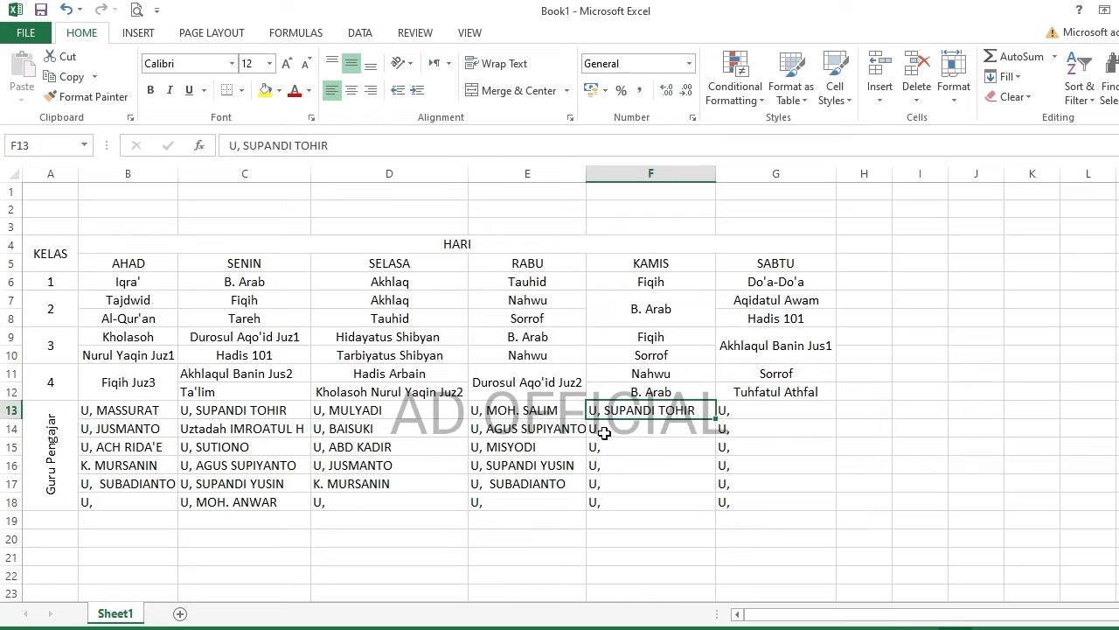
{"action": "left_click", "coordinate": [220, 430]}
{"action": "key", "text": "ctrl+c"}
{"action": "left_click", "coordinate": [645, 426]}
{"action": "key", "text": "Return"}
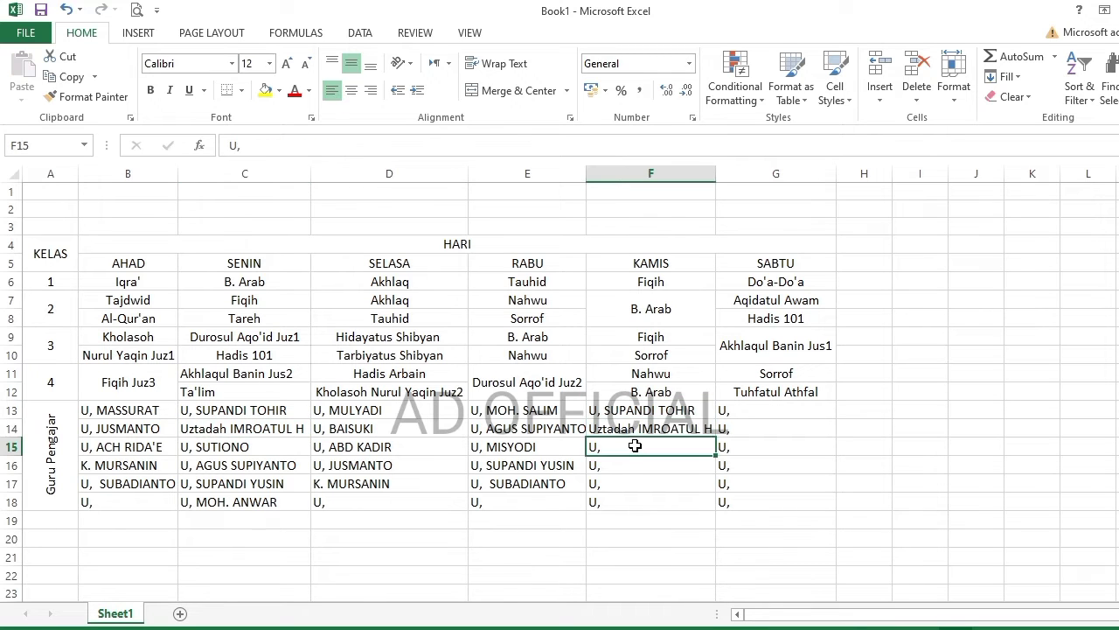
{"action": "left_click", "coordinate": [540, 429]}
{"action": "key", "text": "ctrl+c"}
{"action": "left_click", "coordinate": [637, 444]}
{"action": "key", "text": "Return"}
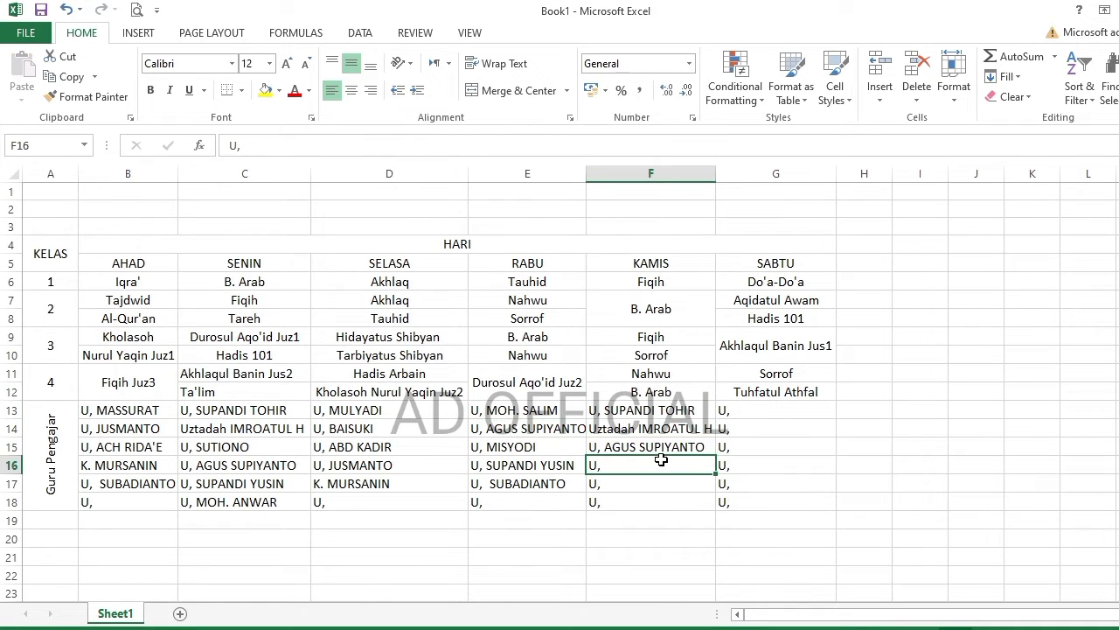
{"action": "left_click", "coordinate": [538, 464]}
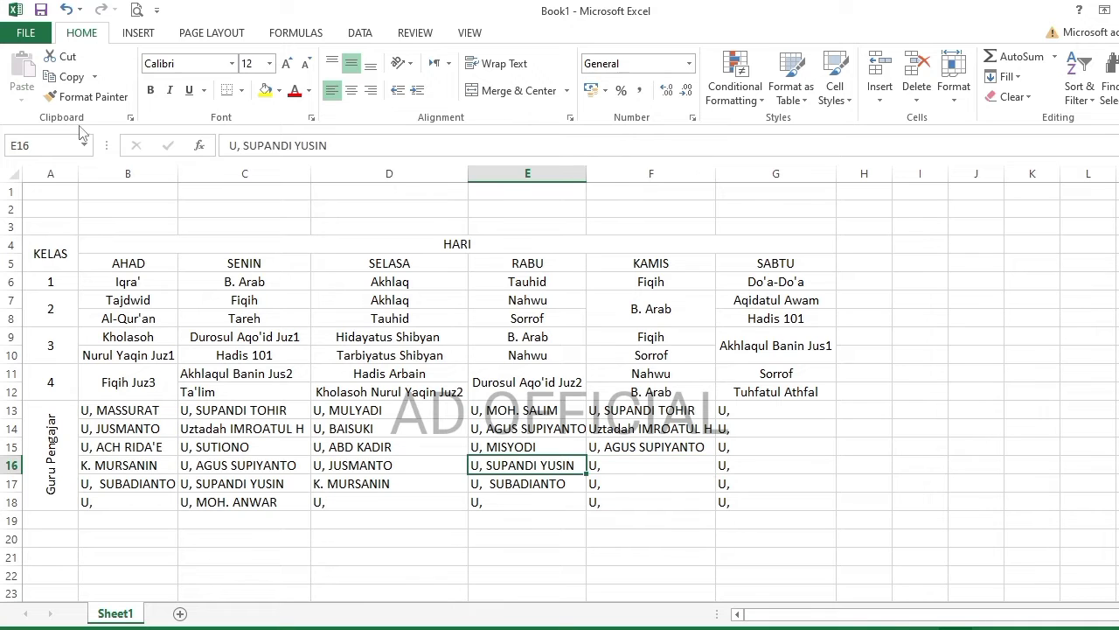
{"action": "key", "text": "ctrl+c"}
{"action": "left_click", "coordinate": [609, 462]}
{"action": "key", "text": "ctrl+v"}
{"action": "left_click", "coordinate": [628, 480]}
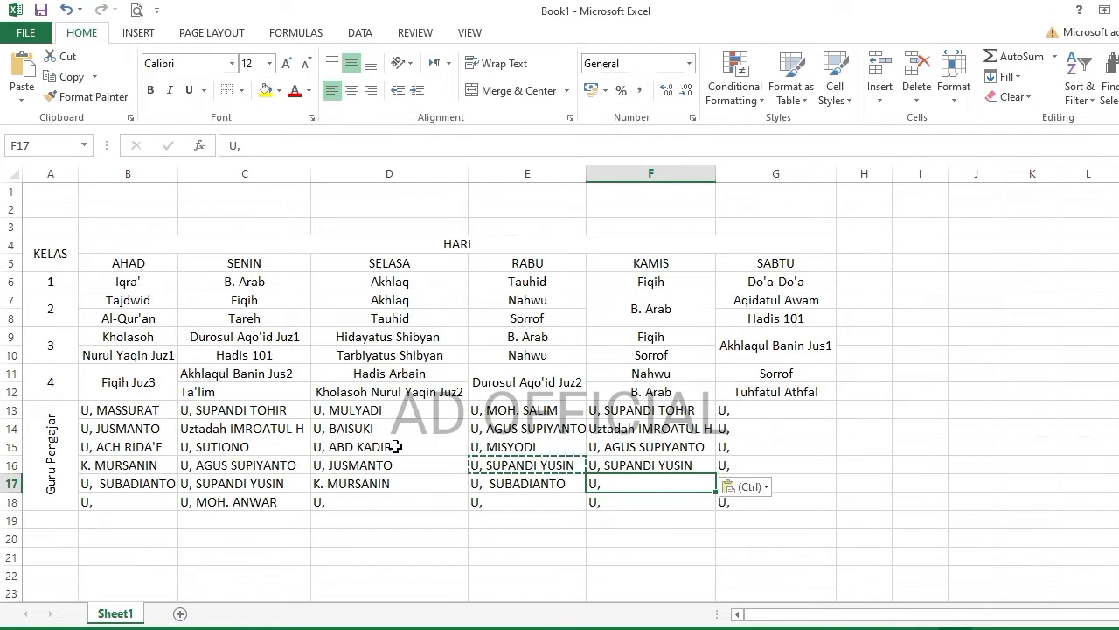
{"action": "left_click", "coordinate": [236, 452]}
{"action": "left_click", "coordinate": [70, 76]}
{"action": "left_click", "coordinate": [621, 484]}
{"action": "key", "text": "Return"}
{"action": "left_click", "coordinate": [740, 411]}
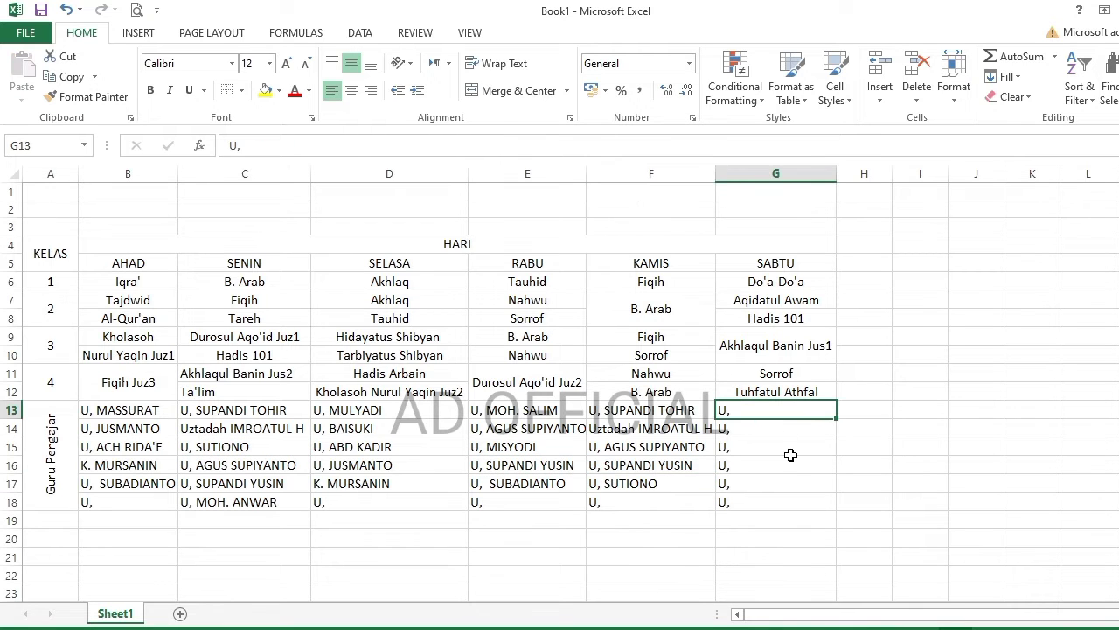
{"action": "left_click", "coordinate": [367, 411]}
{"action": "key", "text": "ctrl+c"}
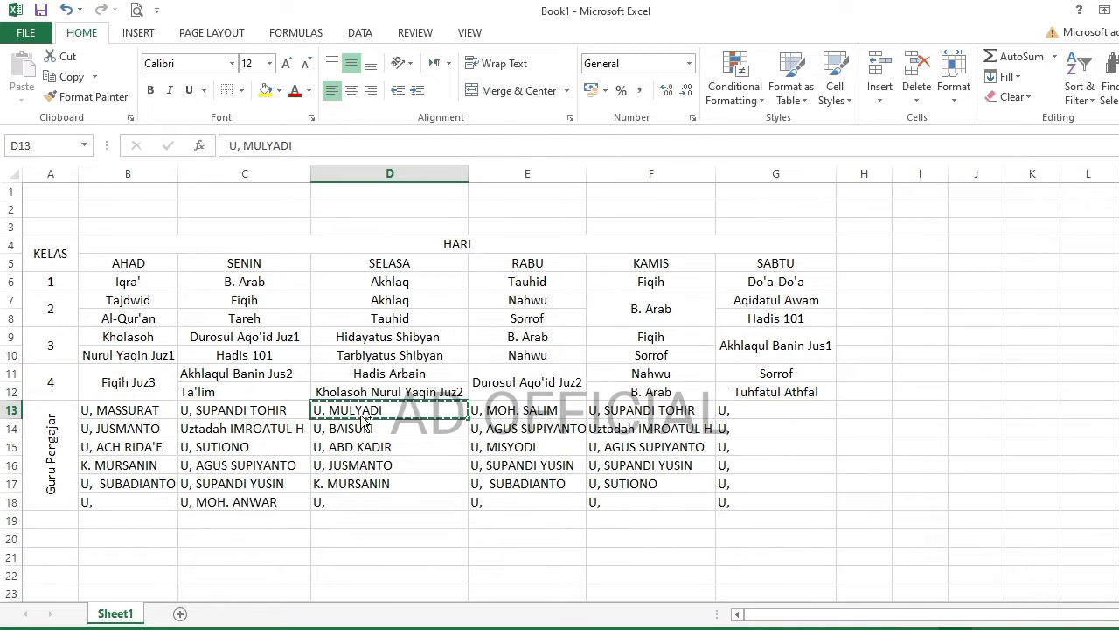
{"action": "left_click", "coordinate": [740, 411]}
{"action": "key", "text": "Return"}
{"action": "left_click", "coordinate": [540, 486]}
{"action": "left_click", "coordinate": [70, 76]}
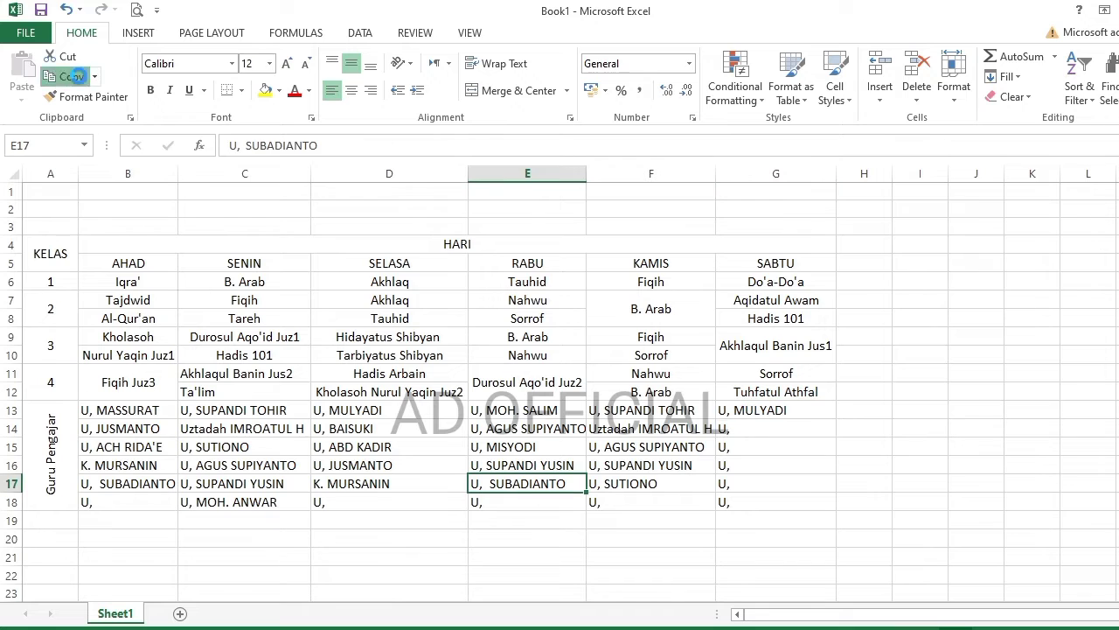
{"action": "left_click", "coordinate": [743, 428]}
{"action": "key", "text": "Return"}
{"action": "left_click", "coordinate": [751, 449]}
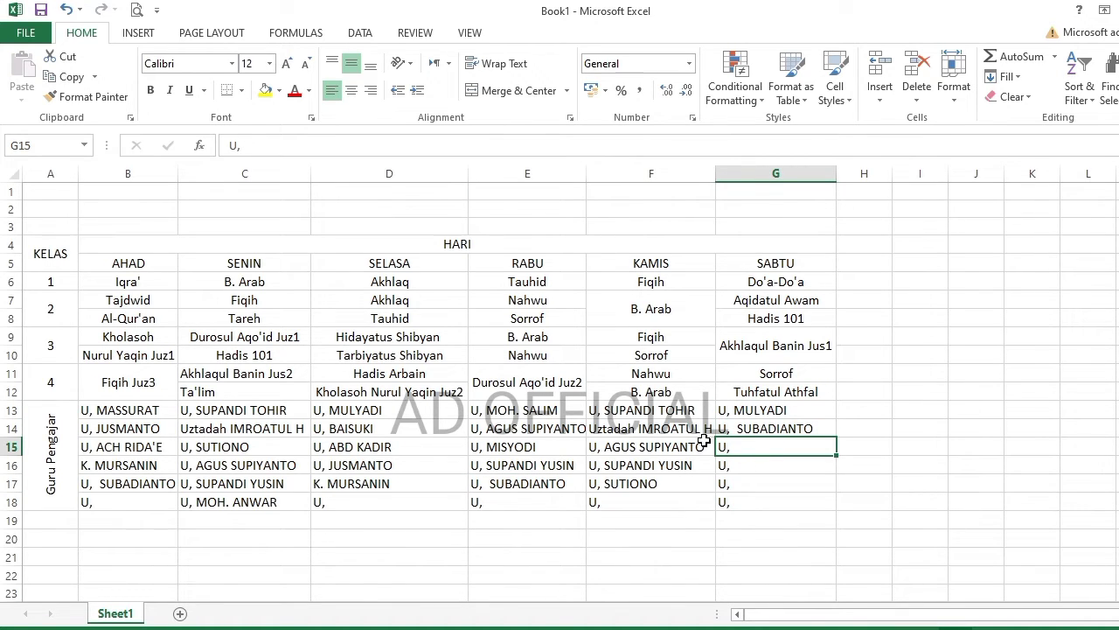
{"action": "left_click", "coordinate": [245, 502]}
{"action": "key", "text": "ctrl+c"}
{"action": "left_click", "coordinate": [743, 447]}
{"action": "key", "text": "ctrl+v"}
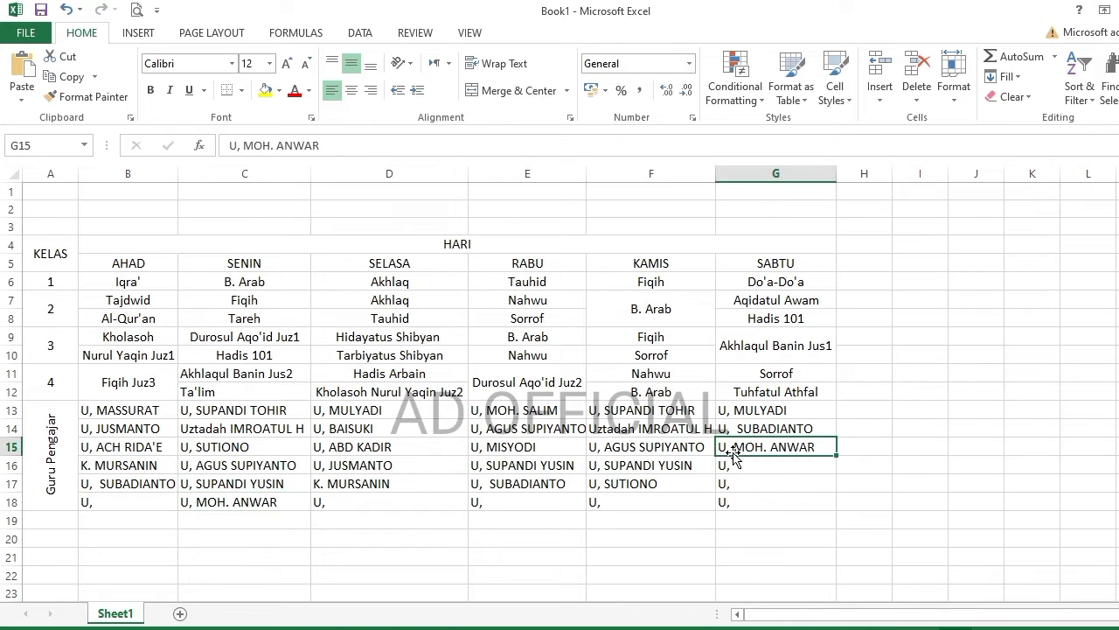
{"action": "left_click", "coordinate": [739, 464]}
{"action": "double_click", "coordinate": [739, 464]}
{"action": "type", "text": "ADIRIYANTO"}
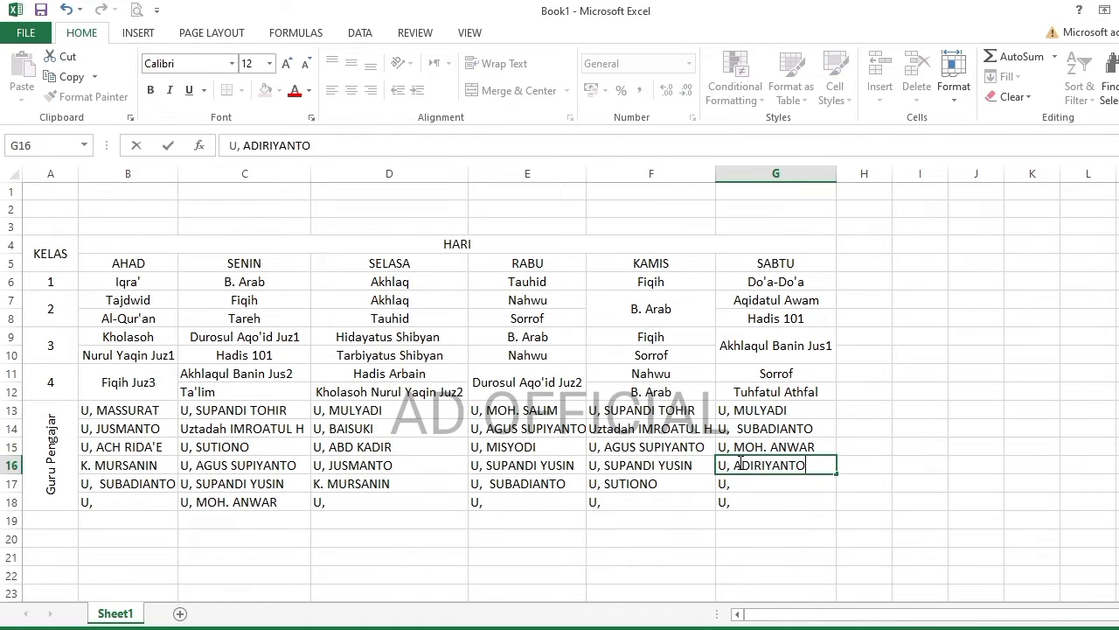
{"action": "key", "text": "Return"}
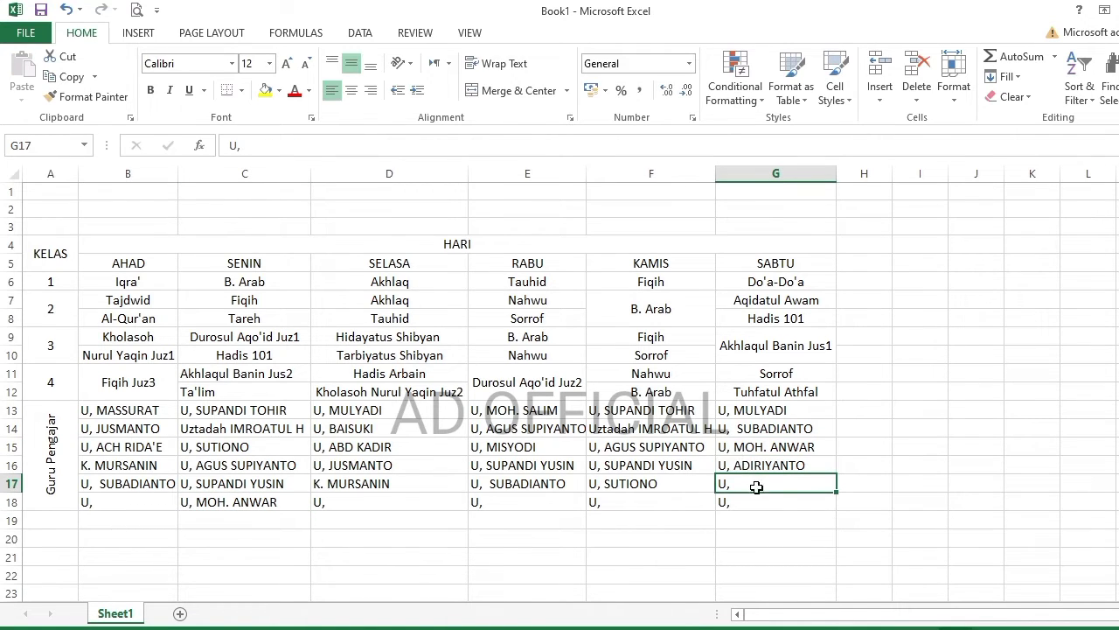
{"action": "left_click", "coordinate": [668, 464]}
{"action": "key", "text": "ctrl+c"}
{"action": "left_click", "coordinate": [757, 483]}
{"action": "key", "text": "Return"}
{"action": "left_click", "coordinate": [767, 502]}
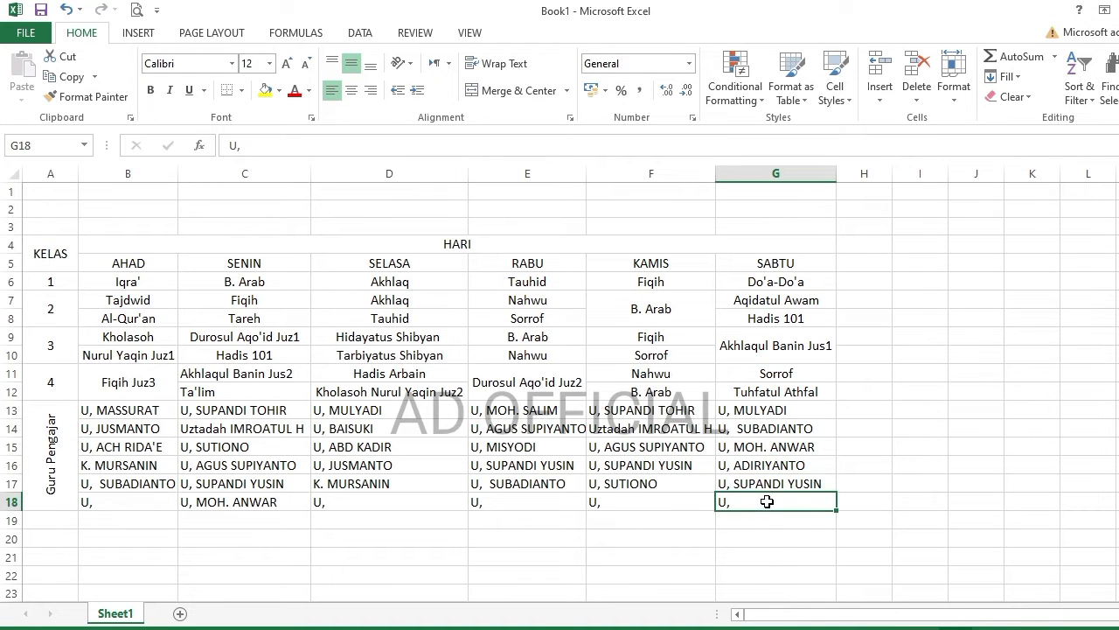
{"action": "left_click", "coordinate": [340, 481]}
{"action": "key", "text": "ctrl+c"}
{"action": "left_click", "coordinate": [725, 504]}
{"action": "key", "text": "Return"}
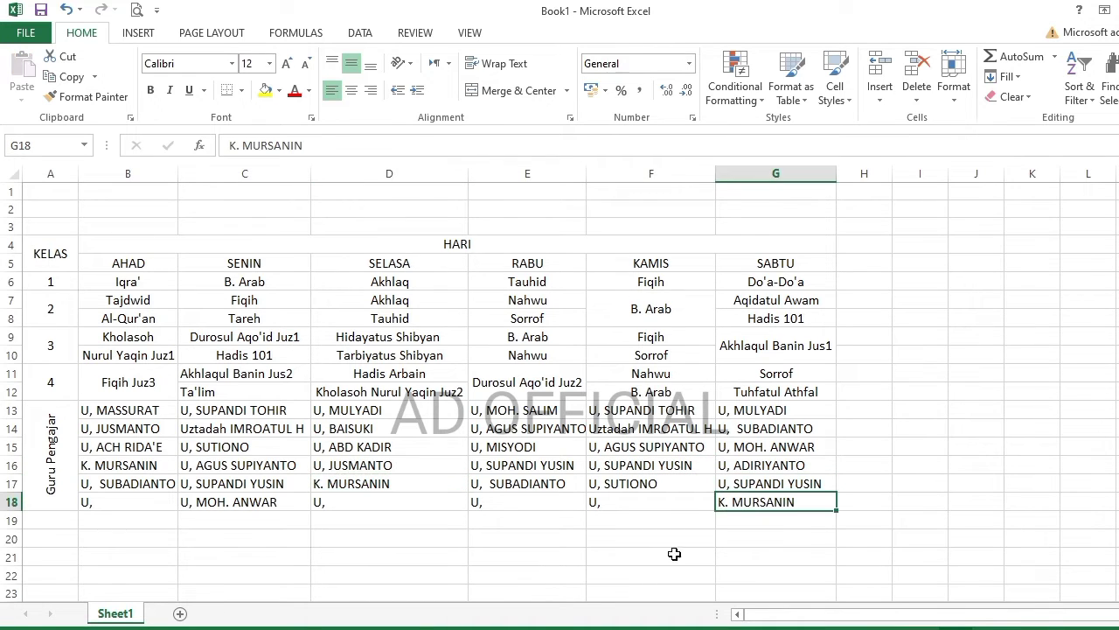
{"action": "double_click", "coordinate": [488, 503]}
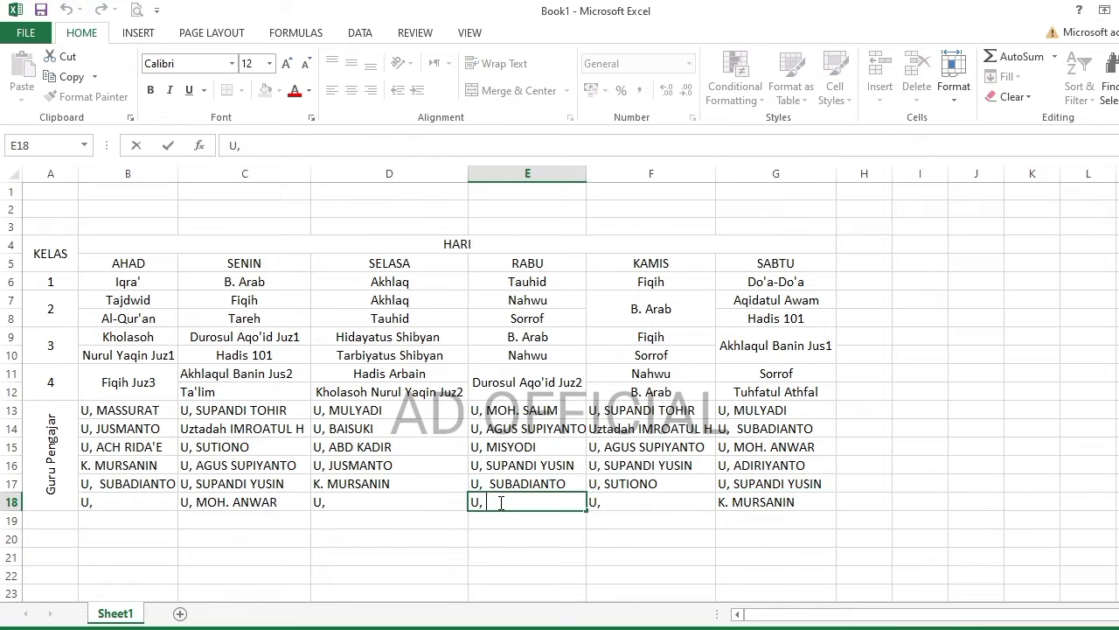
{"action": "type", "text": "ADIRIYANTO"}
{"action": "key", "text": "Return"}
{"action": "left_click", "coordinate": [651, 497]}
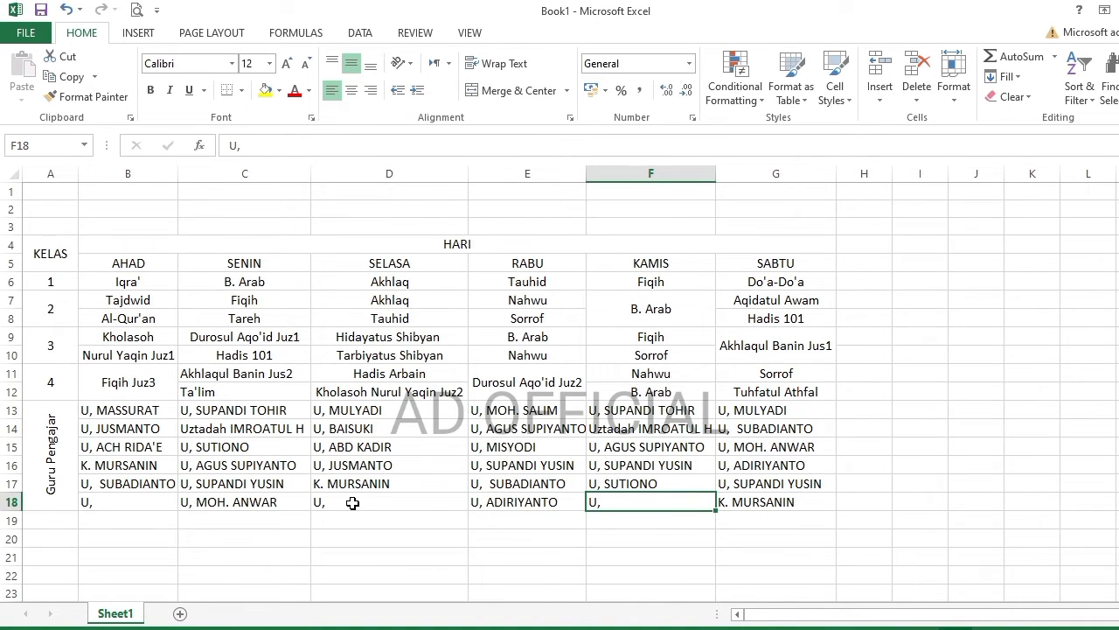
{"action": "left_click", "coordinate": [256, 500]}
{"action": "key", "text": "ctrl+c"}
{"action": "left_click", "coordinate": [148, 503]}
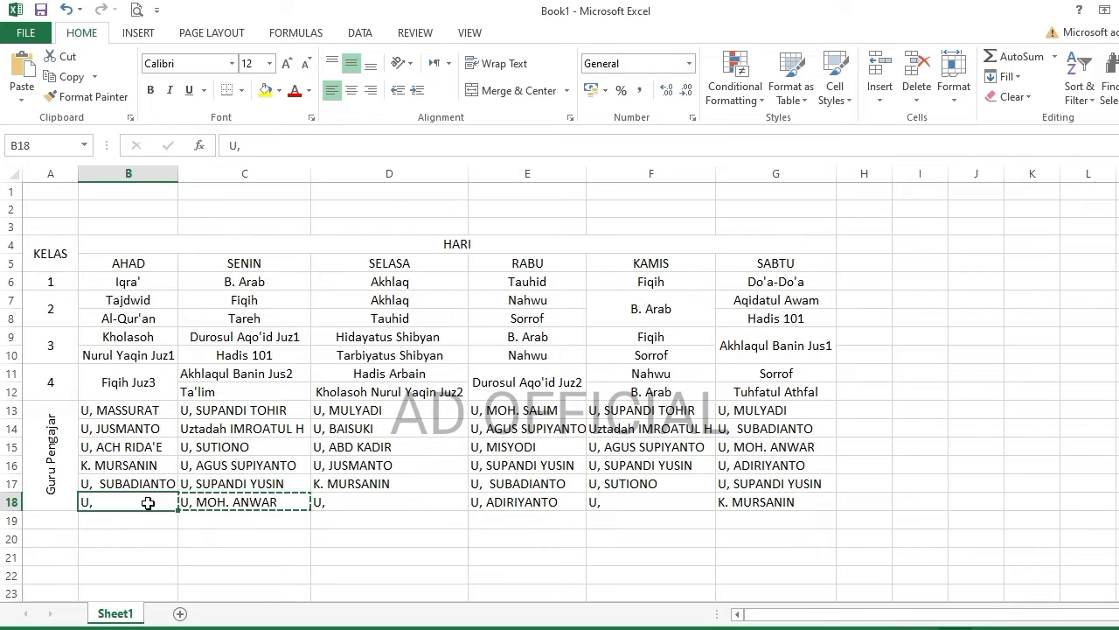
{"action": "key", "text": "Return"}
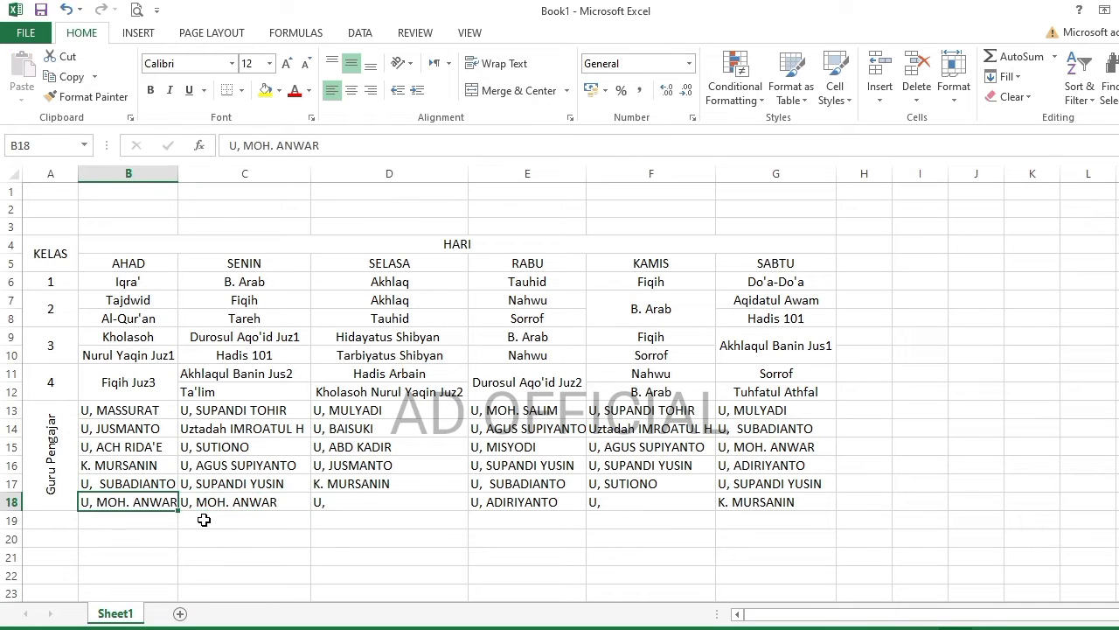
{"action": "left_click", "coordinate": [377, 503]}
{"action": "left_click", "coordinate": [120, 486]}
{"action": "key", "text": "ctrl+c"}
{"action": "left_click", "coordinate": [341, 503]}
{"action": "key", "text": "Return"}
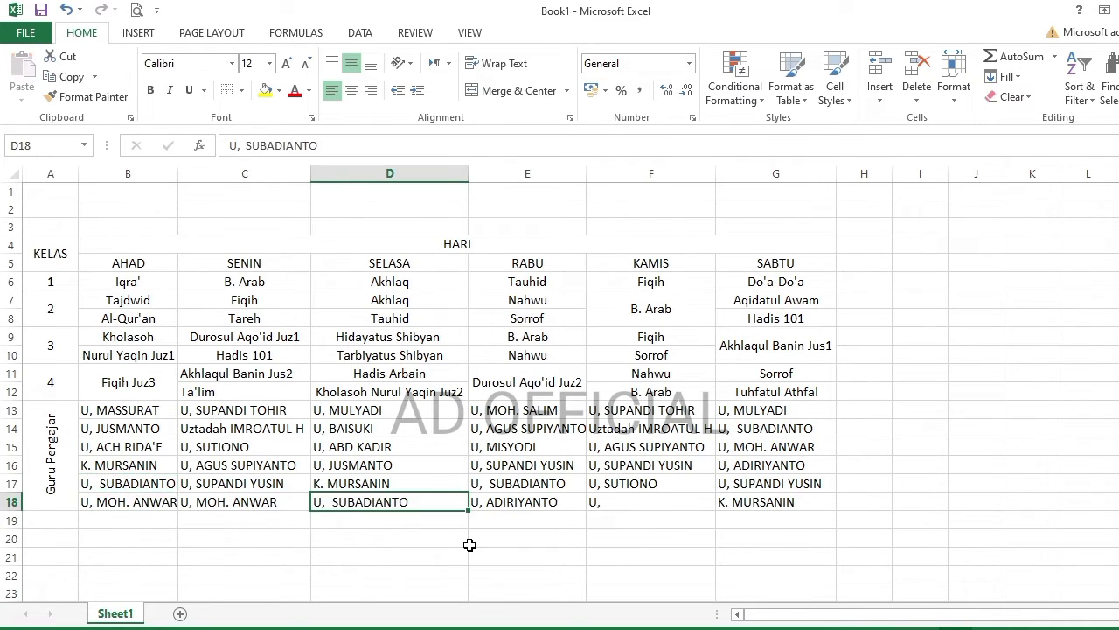
{"action": "left_click", "coordinate": [619, 502]}
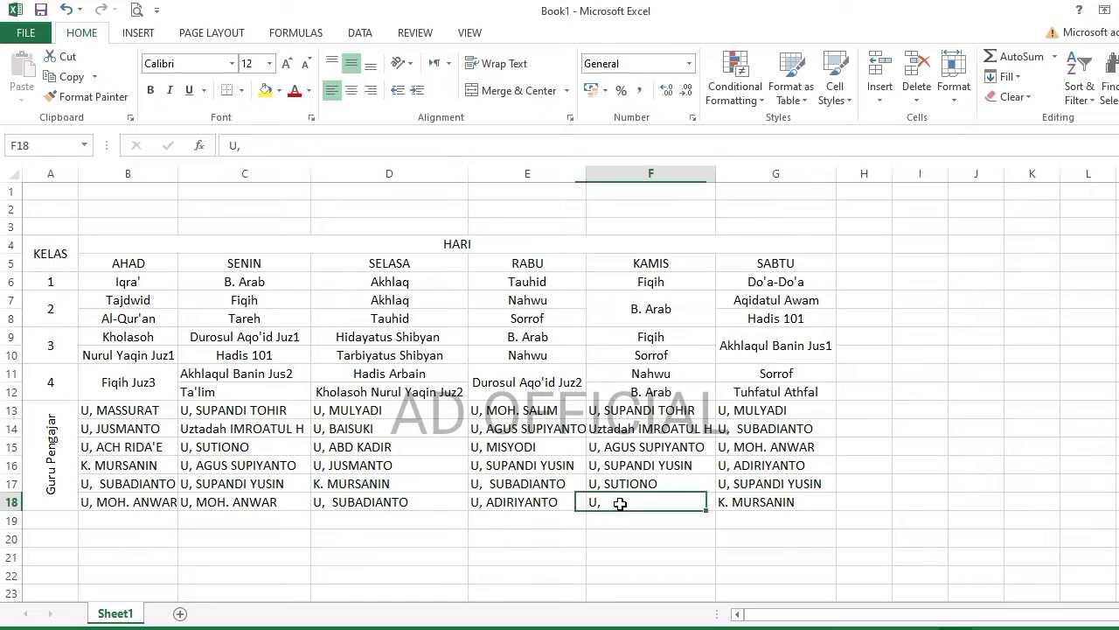
{"action": "left_click", "coordinate": [535, 503]}
{"action": "left_click", "coordinate": [627, 504]}
{"action": "left_click", "coordinate": [528, 449]}
{"action": "key", "text": "ctrl+c"}
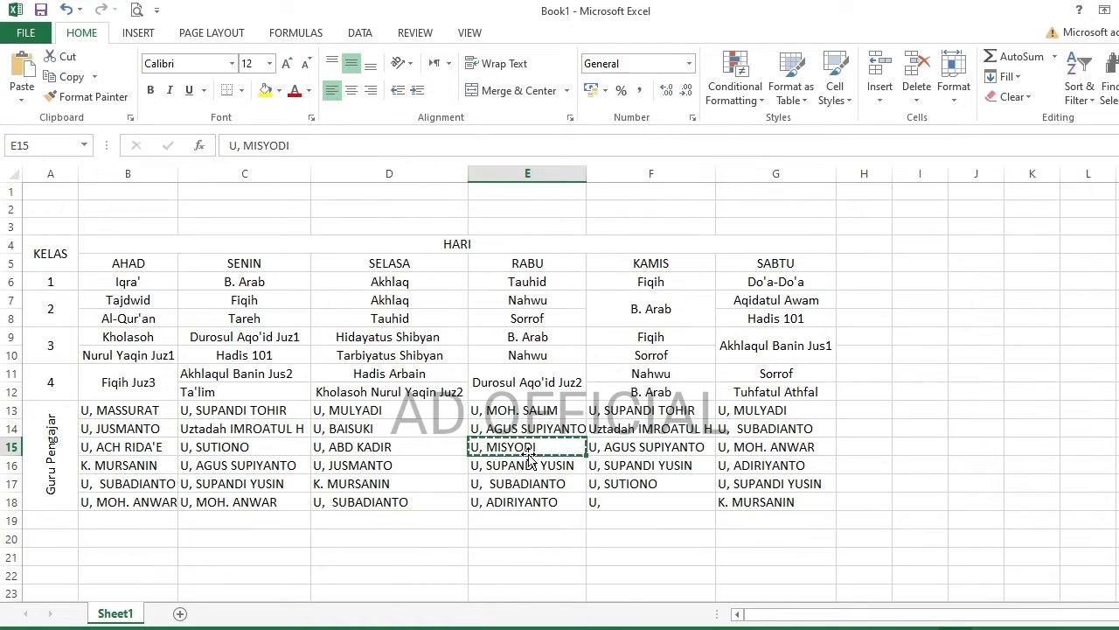
{"action": "left_click", "coordinate": [624, 500]}
{"action": "key", "text": "Return"}
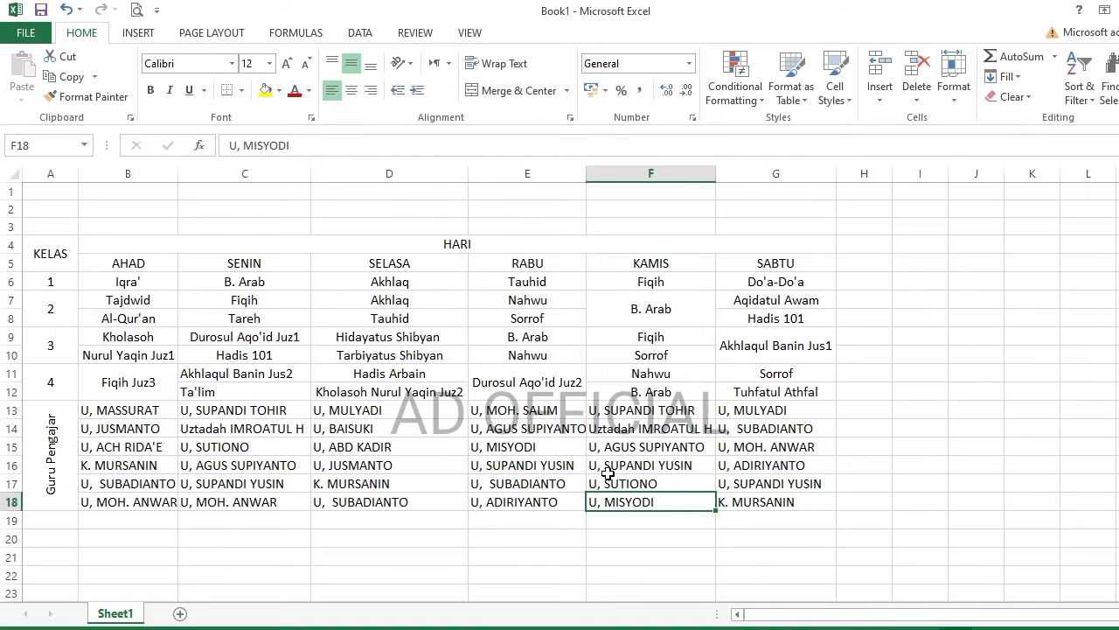
- Select the whole schedule table A4:G18 and launch Word 2013
{"action": "left_click", "coordinate": [390, 538]}
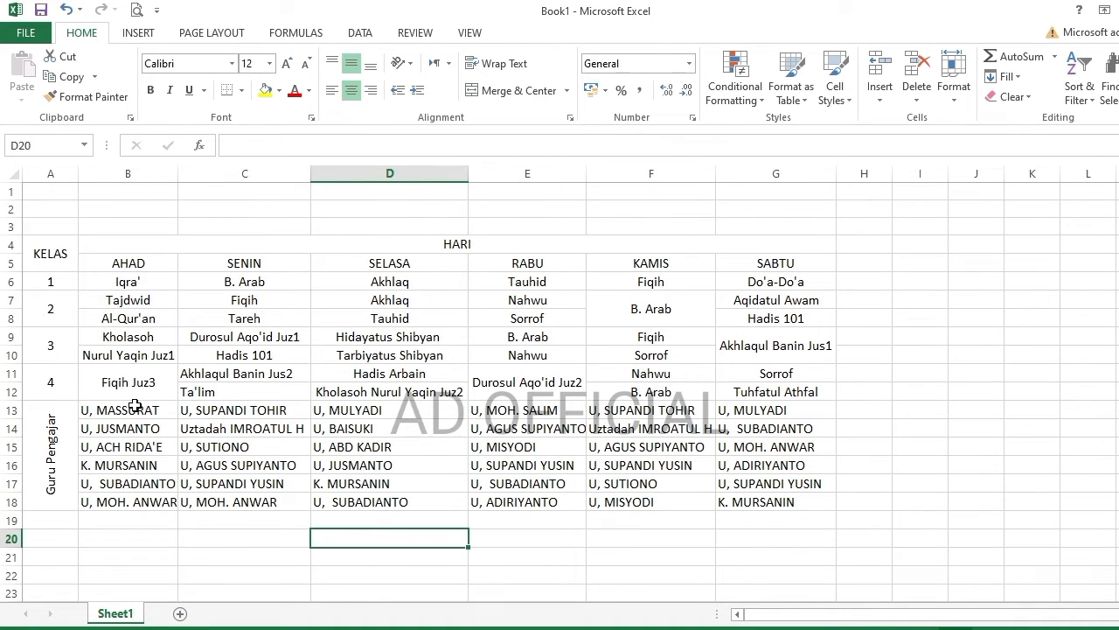
{"action": "left_click_drag", "start_coordinate": [53, 255], "coordinate": [787, 503]}
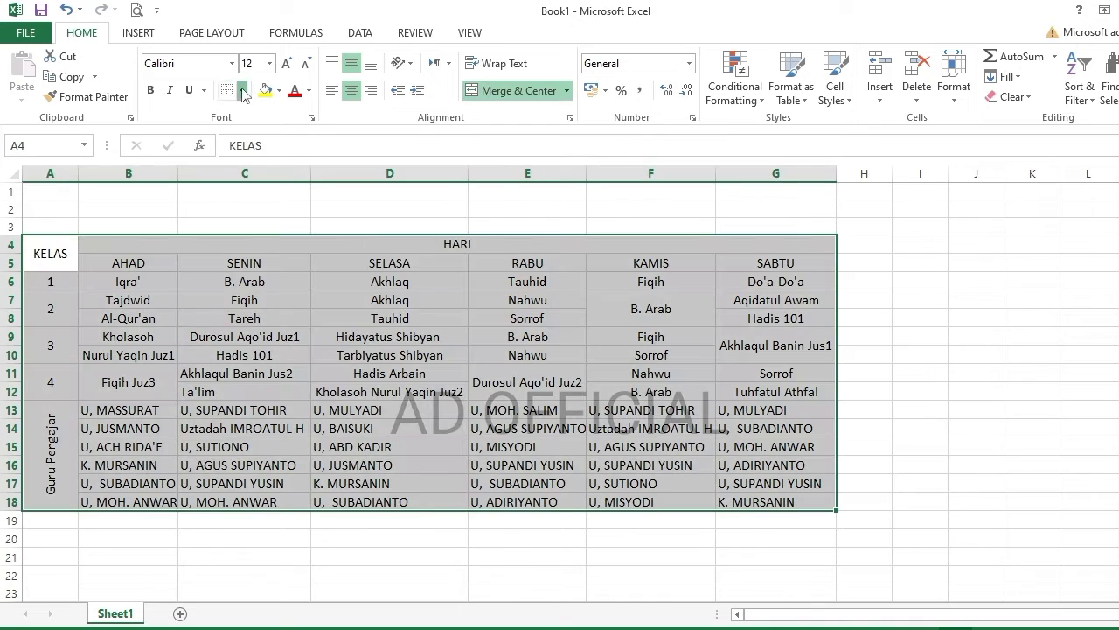
{"action": "left_click", "coordinate": [404, 470]}
{"action": "left_click", "coordinate": [20, 629]}
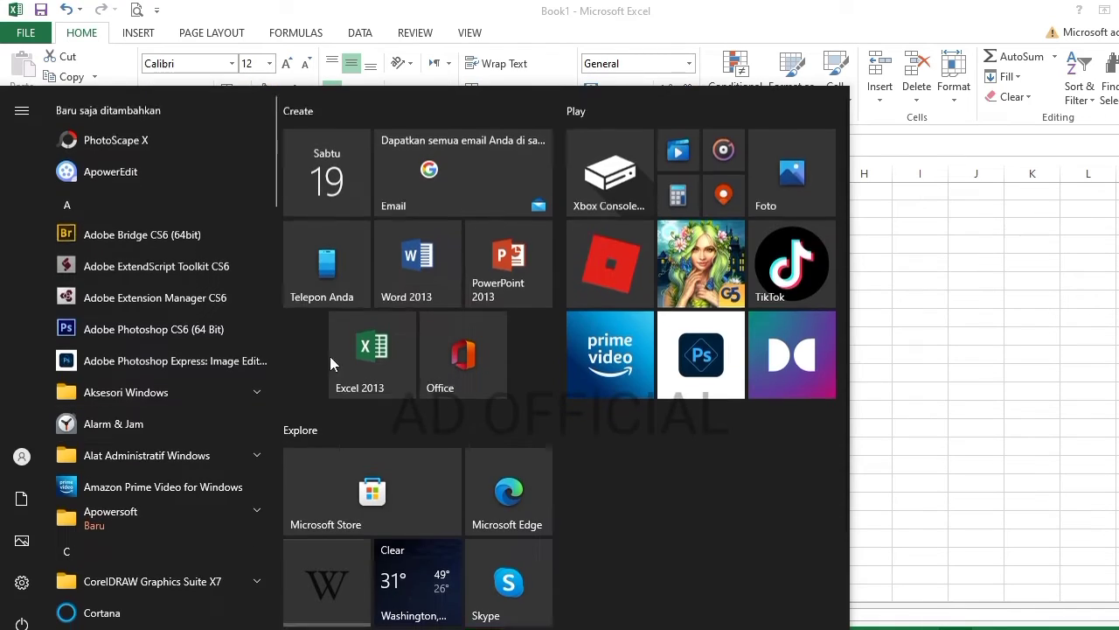
- Paste Excel cells B6:G18 into a blank landscape Word document
{"action": "left_click", "coordinate": [417, 264]}
{"action": "mouse_move", "coordinate": [243, 629]}
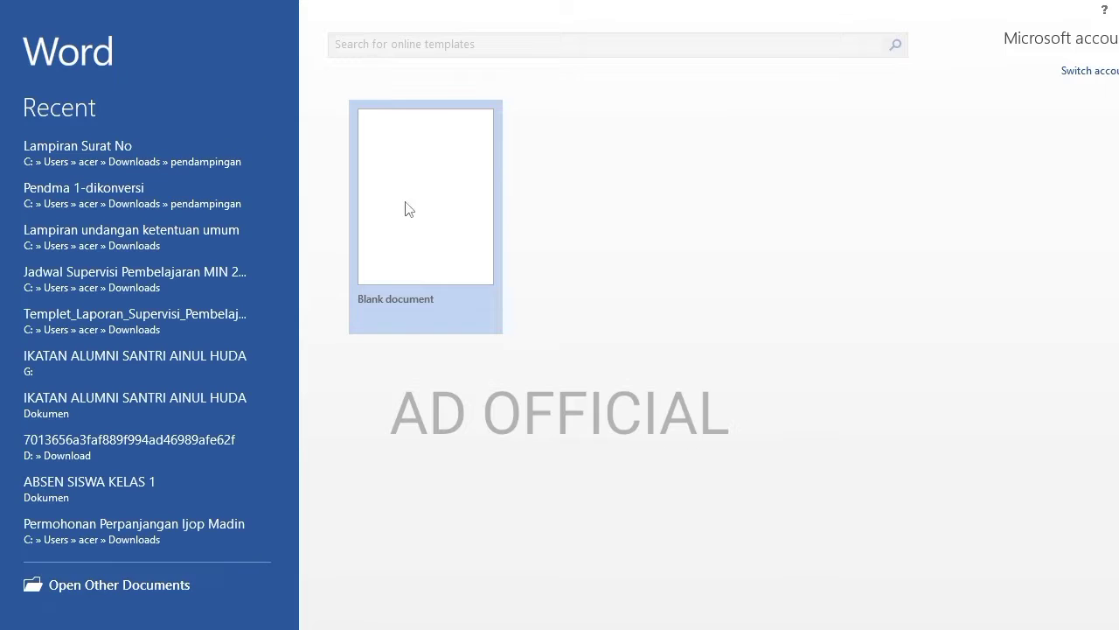
{"action": "left_click", "coordinate": [407, 210]}
{"action": "left_click", "coordinate": [248, 629]}
{"action": "left_click_drag", "start_coordinate": [111, 280], "coordinate": [769, 502]}
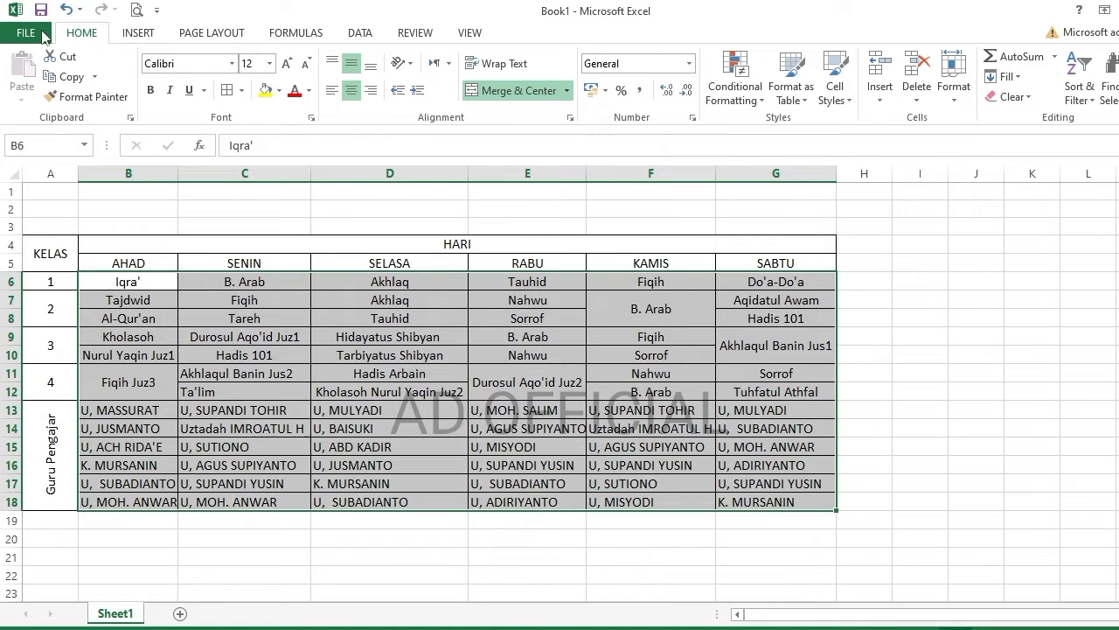
{"action": "left_click", "coordinate": [70, 77]}
{"action": "left_click", "coordinate": [281, 629]}
{"action": "left_click", "coordinate": [21, 68]}
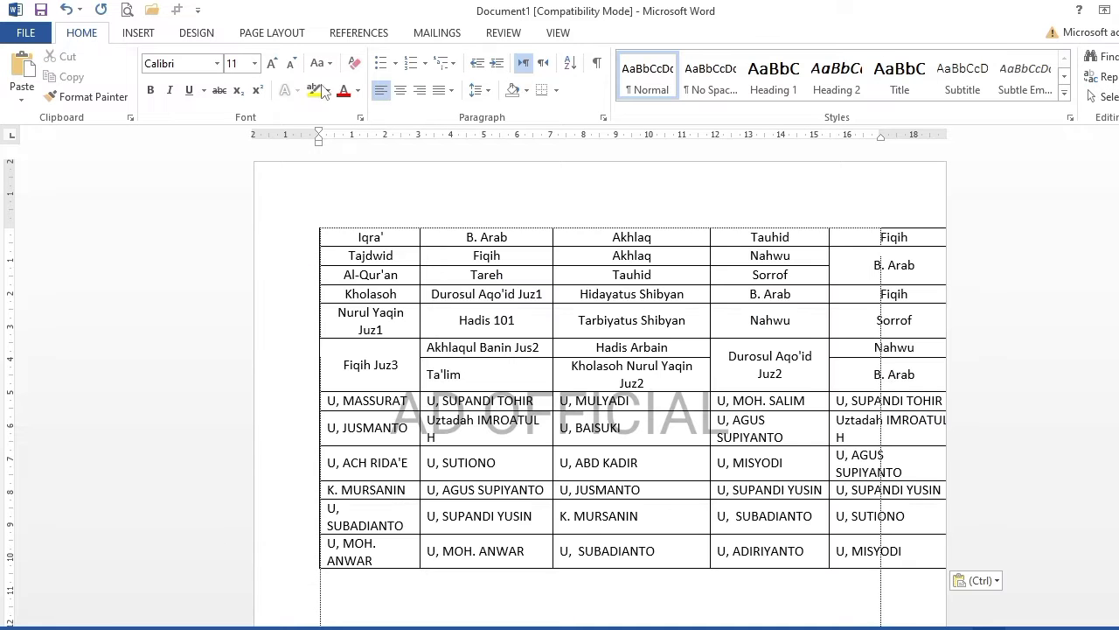
{"action": "left_click", "coordinate": [271, 33]}
{"action": "left_click", "coordinate": [73, 77]}
{"action": "left_click", "coordinate": [113, 170]}
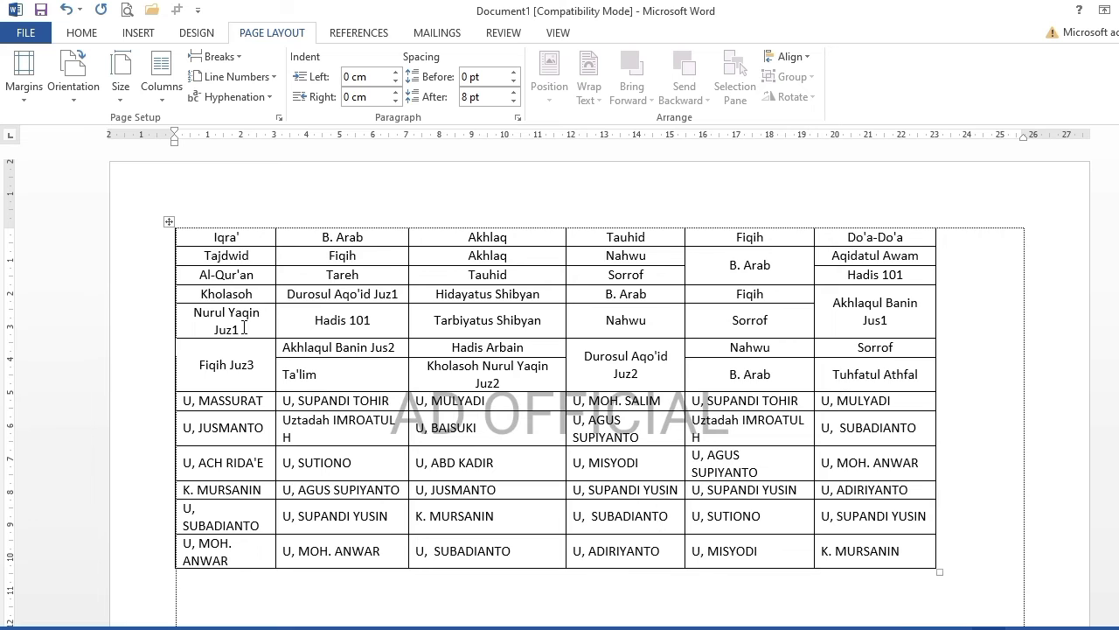
- Make the lesson rows UPPERCASE and the teacher rows Capitalize Each Word
{"action": "left_click_drag", "start_coordinate": [213, 239], "coordinate": [861, 389]}
{"action": "left_click", "coordinate": [81, 33]}
{"action": "left_click", "coordinate": [322, 63]}
{"action": "left_click", "coordinate": [358, 150]}
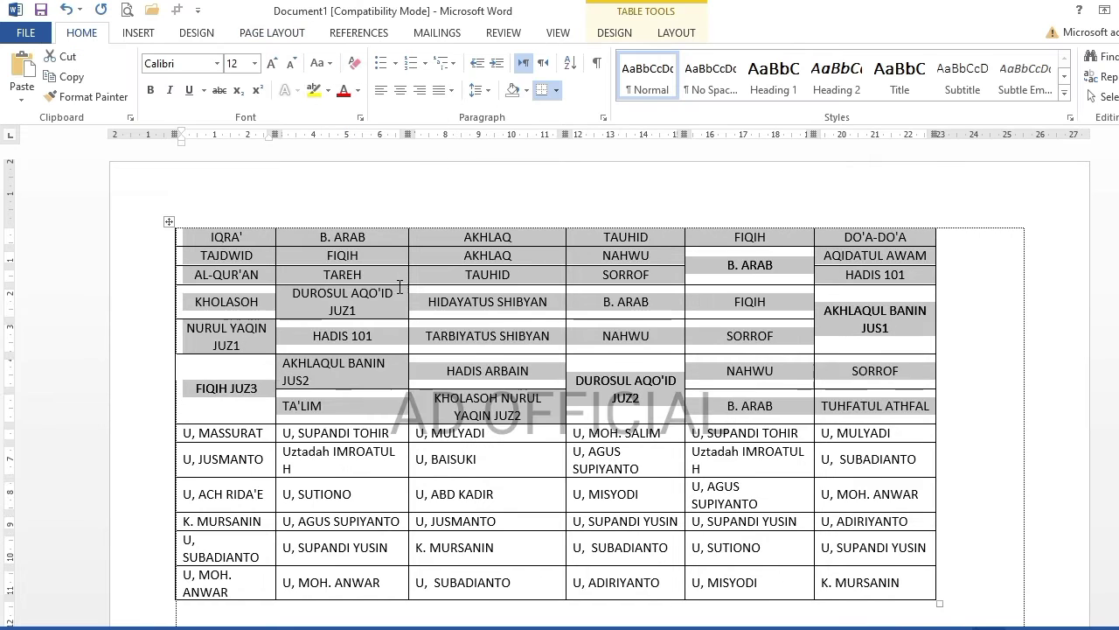
{"action": "left_click", "coordinate": [431, 495]}
{"action": "left_click_drag", "start_coordinate": [186, 432], "coordinate": [853, 595]}
{"action": "left_click", "coordinate": [323, 63]}
{"action": "left_click", "coordinate": [359, 150]}
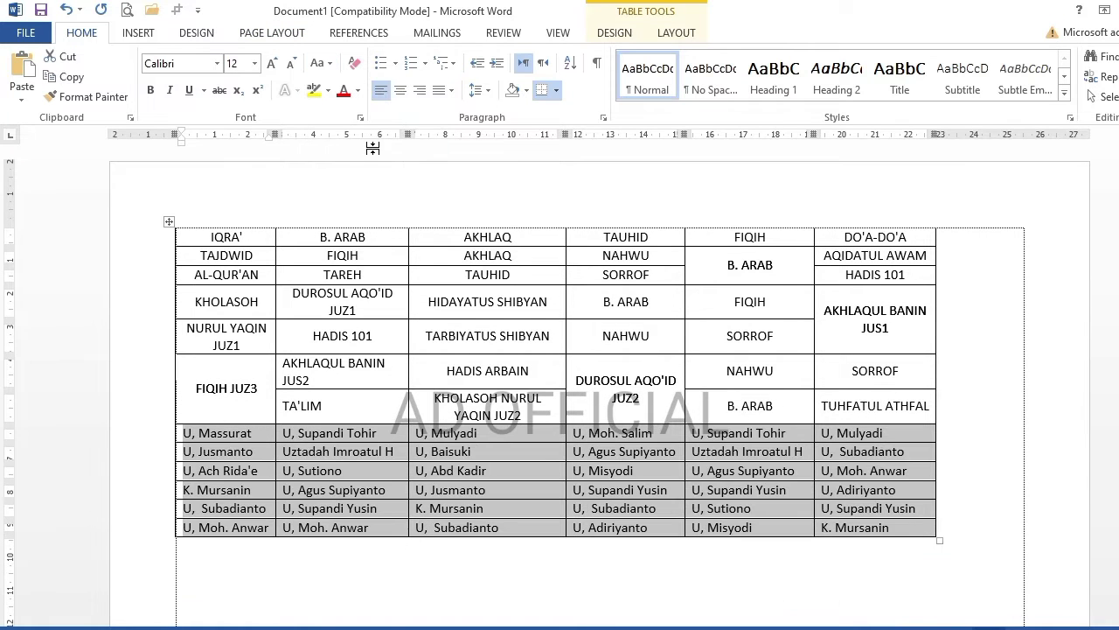
- Paste the recased Word table back over Excel cells B6:G18
{"action": "left_click", "coordinate": [170, 222]}
{"action": "key", "text": "alt+Tab"}
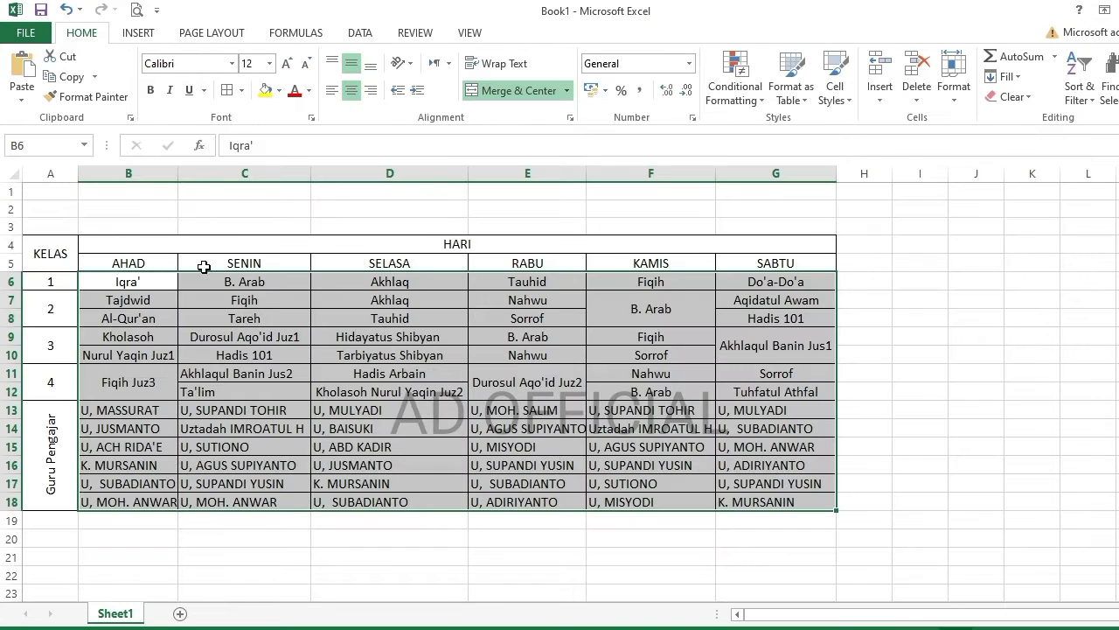
{"action": "left_click", "coordinate": [22, 70]}
- Left-align the lesson cells B6:G12
{"action": "left_click", "coordinate": [288, 334]}
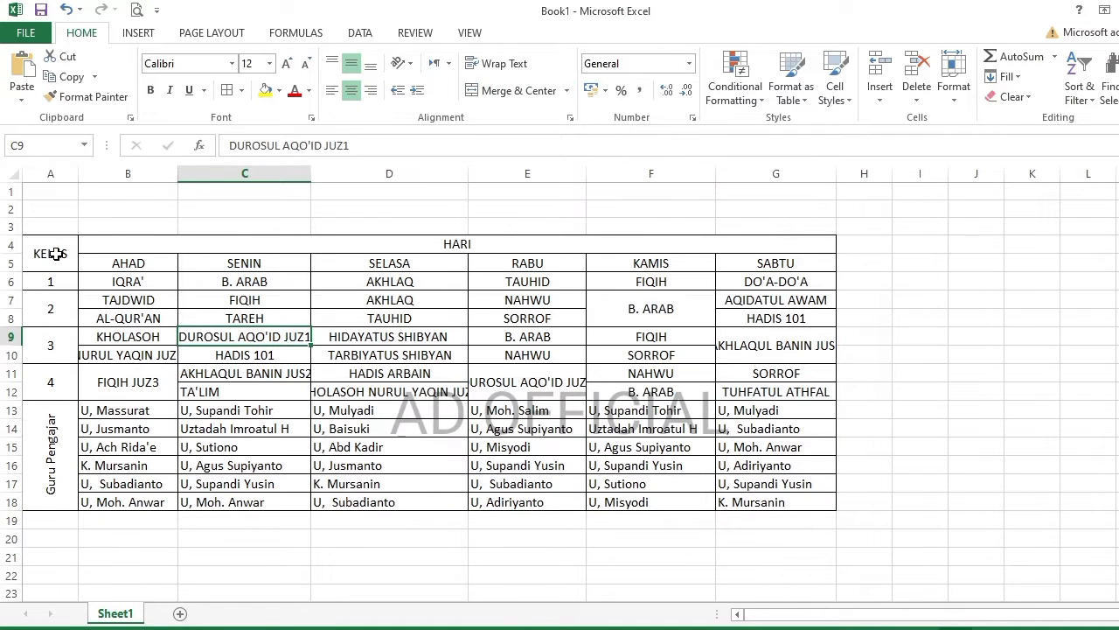
{"action": "left_click_drag", "start_coordinate": [49, 250], "coordinate": [70, 370]}
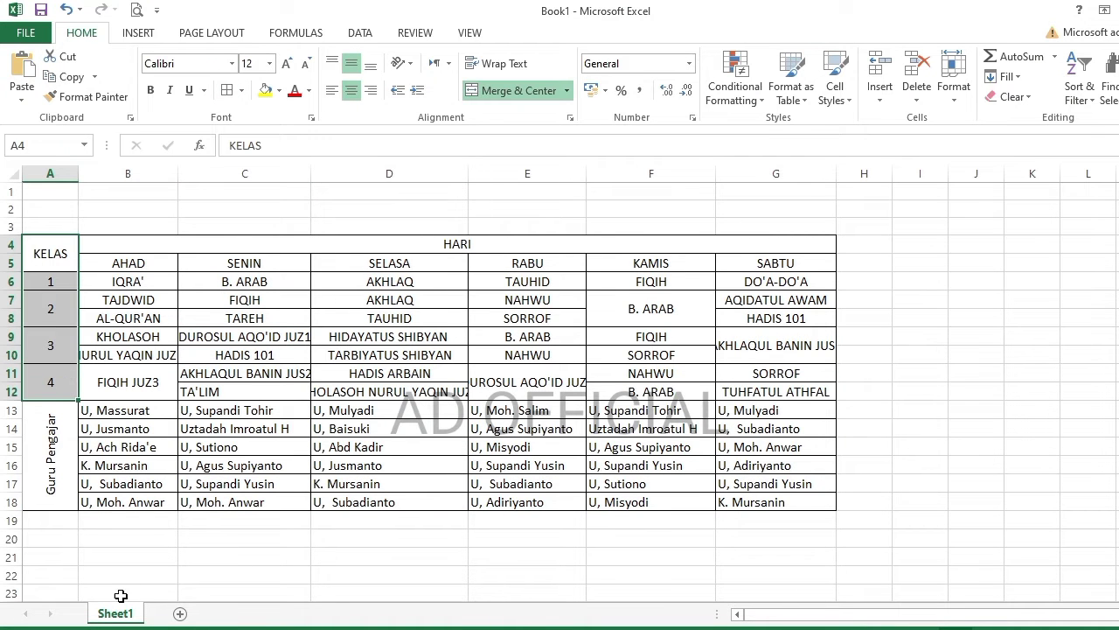
{"action": "left_click_drag", "start_coordinate": [103, 276], "coordinate": [771, 388]}
{"action": "left_click", "coordinate": [333, 90]}
- Make the day-name row taller and bold the two header rows
{"action": "left_click", "coordinate": [287, 446]}
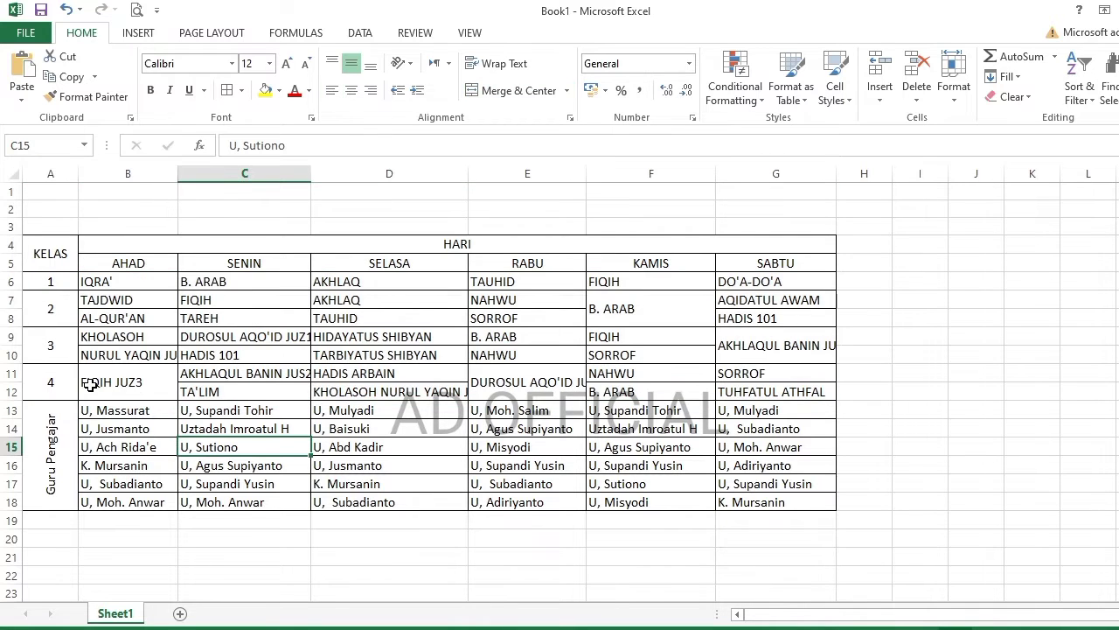
{"action": "left_click_drag", "start_coordinate": [18, 268], "coordinate": [775, 271]}
{"action": "left_click", "coordinate": [150, 90]}
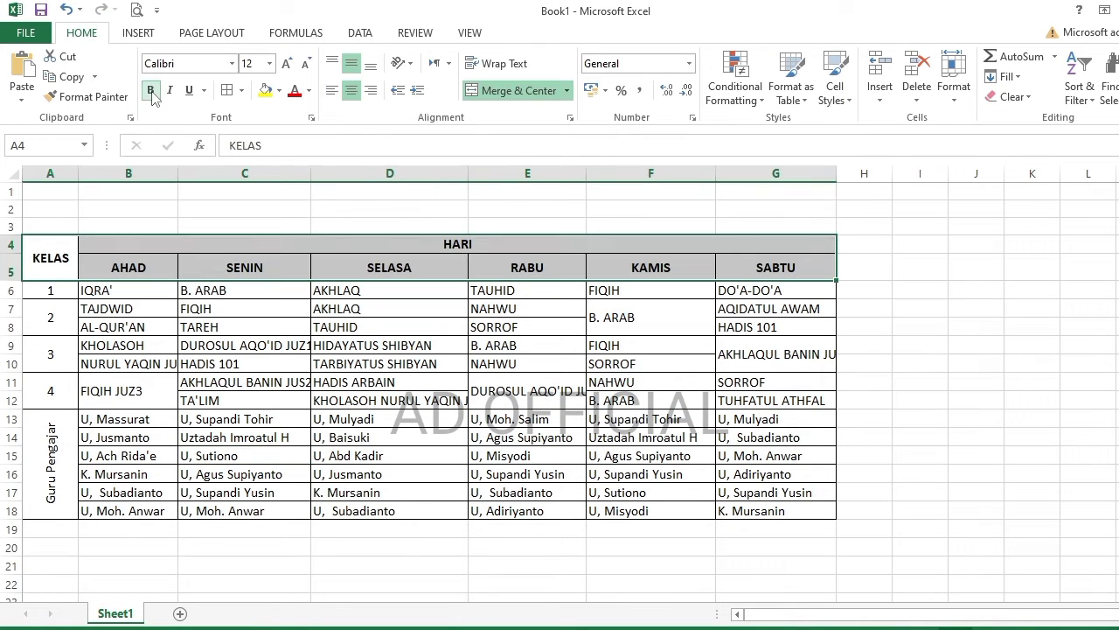
{"action": "left_click", "coordinate": [453, 248]}
- Respace the HARI heading as 'H A R I'
{"action": "double_click", "coordinate": [454, 247]}
{"action": "key", "text": "Right"}
{"action": "key", "text": "Right"}
{"action": "left_click", "coordinate": [429, 310]}
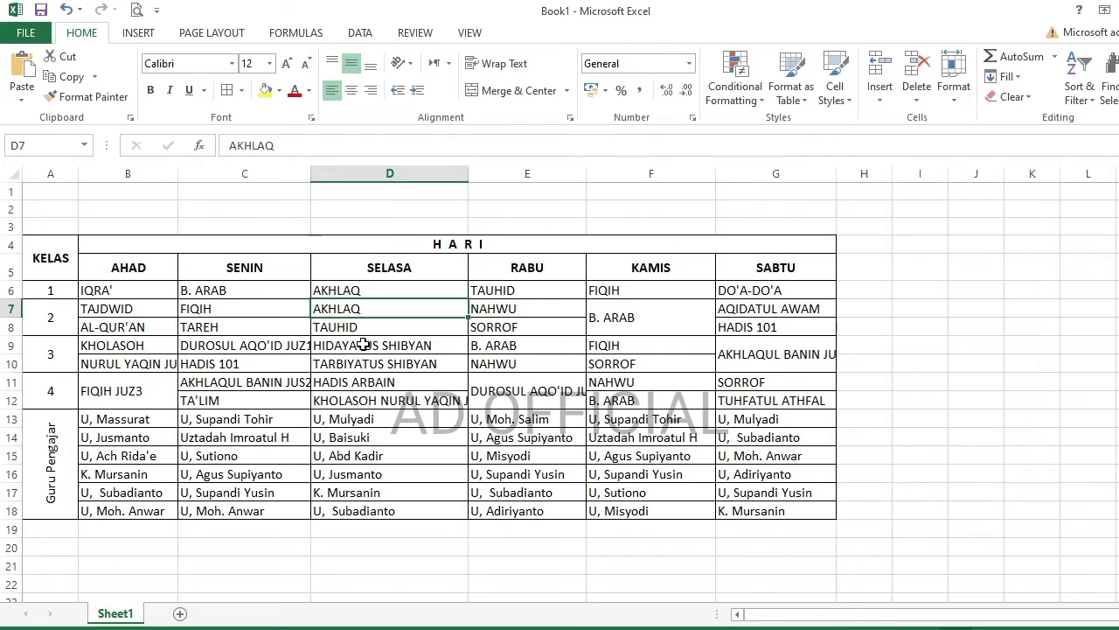
- Fill the table header rows A4:G5 light blue
{"action": "left_click_drag", "start_coordinate": [48, 289], "coordinate": [55, 392]}
{"action": "left_click", "coordinate": [218, 434]}
{"action": "left_click_drag", "start_coordinate": [104, 290], "coordinate": [767, 393]}
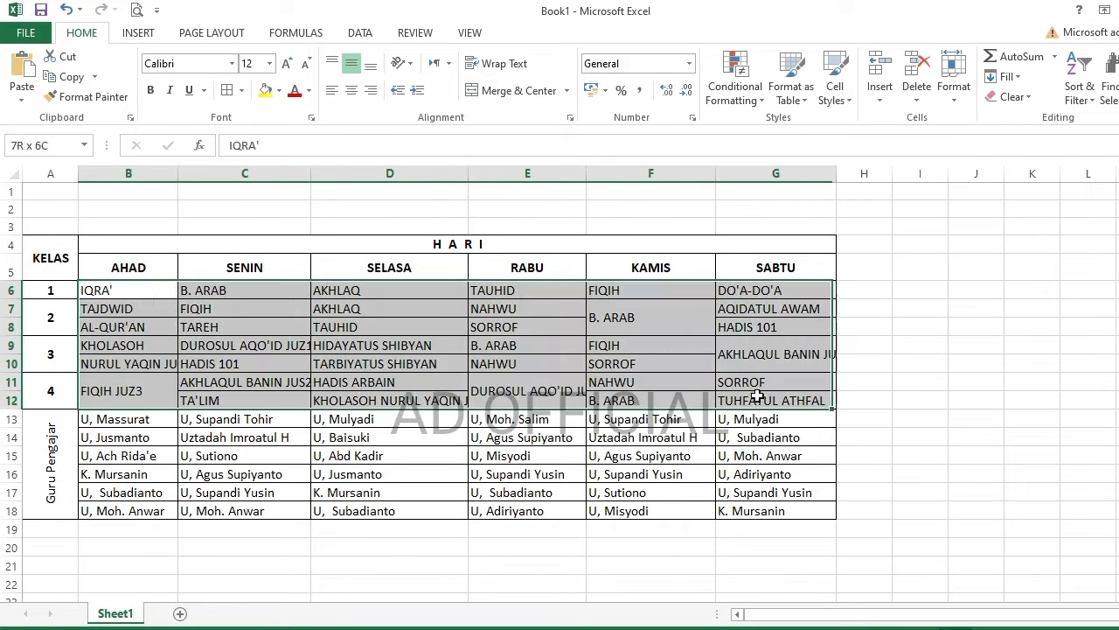
{"action": "left_click_drag", "start_coordinate": [50, 249], "coordinate": [724, 271]}
{"action": "left_click", "coordinate": [279, 91]}
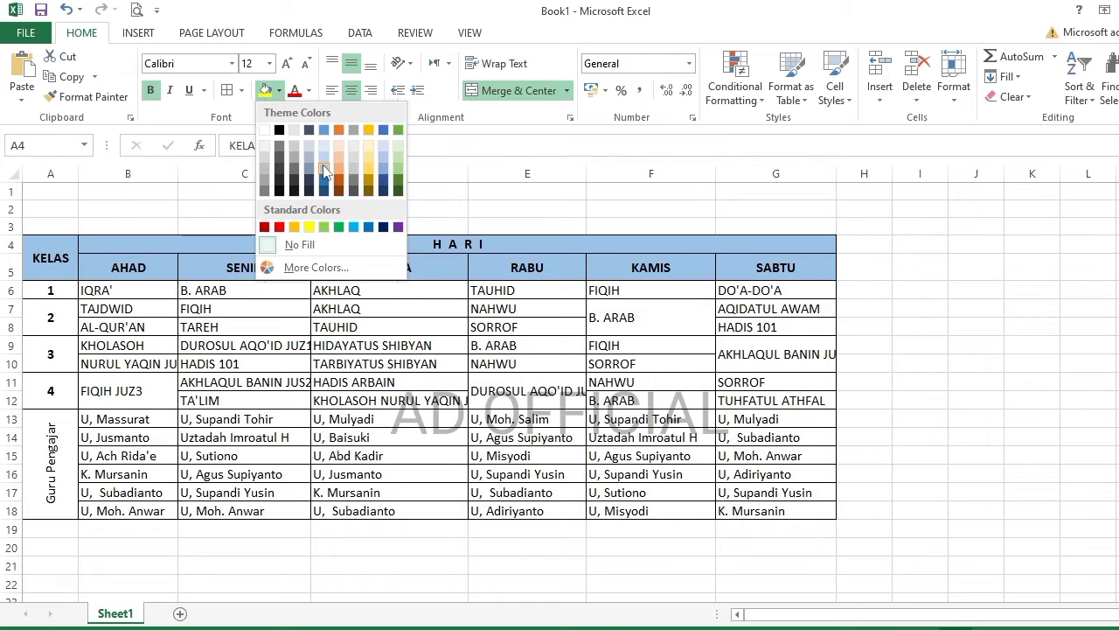
{"action": "left_click", "coordinate": [324, 164]}
{"action": "left_click", "coordinate": [389, 382]}
{"action": "left_click_drag", "start_coordinate": [48, 289], "coordinate": [741, 378]}
{"action": "left_click", "coordinate": [109, 292]}
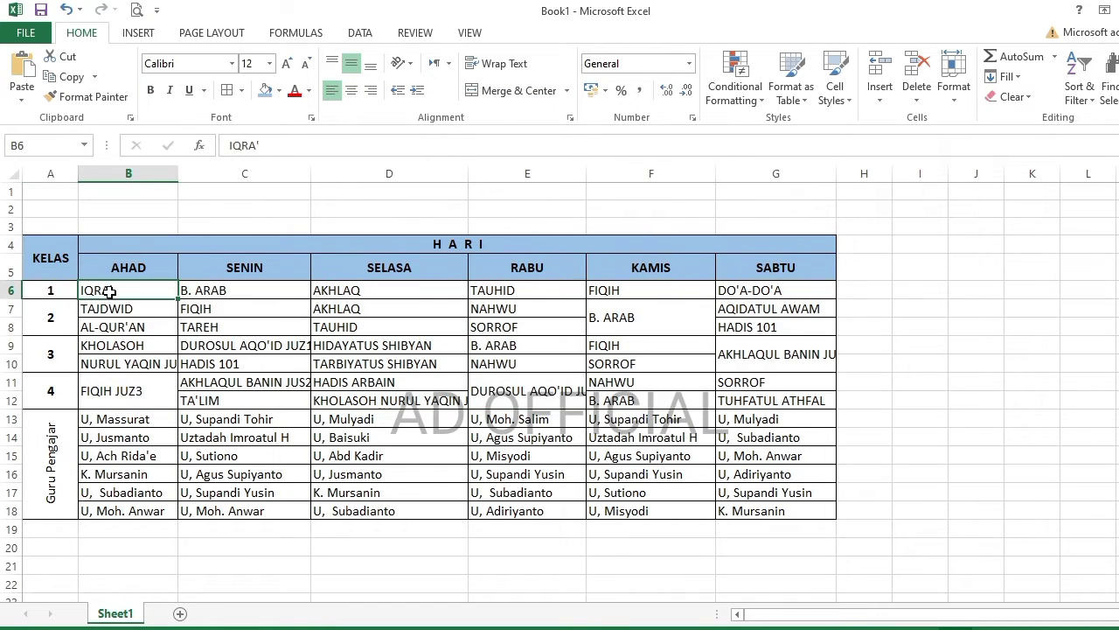
{"action": "left_click_drag", "start_coordinate": [54, 261], "coordinate": [420, 272]}
- Apply full cell borders to the header rows
{"action": "left_click", "coordinate": [242, 90]}
{"action": "left_click", "coordinate": [278, 537]}
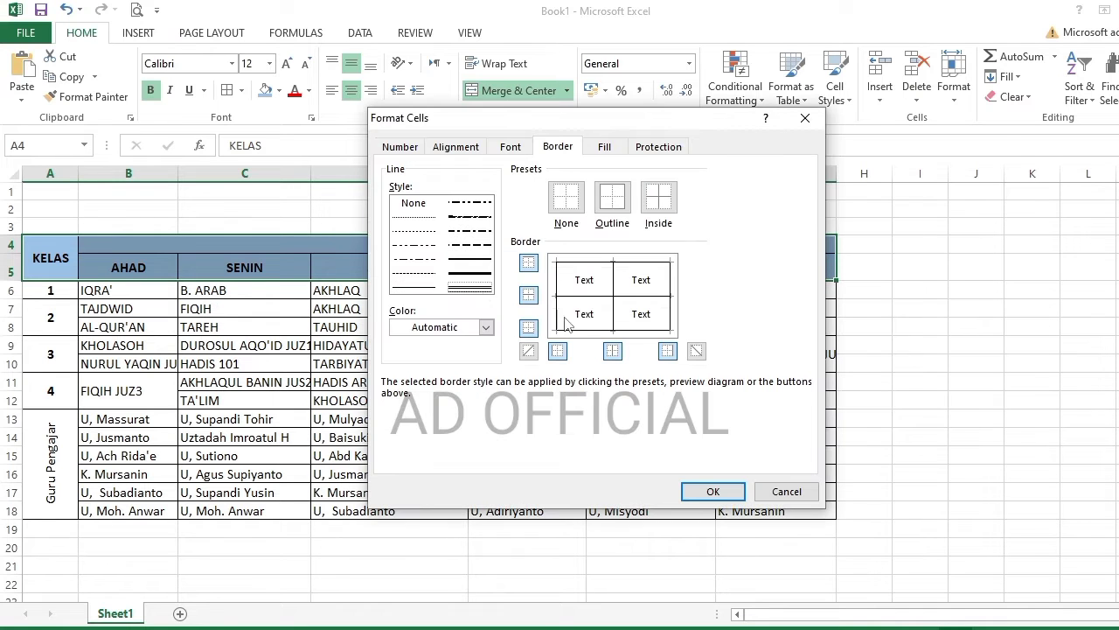
{"action": "left_click", "coordinate": [714, 492]}
{"action": "left_click", "coordinate": [441, 364]}
- Set schedule rows 6 to 18 to a row height of 22
{"action": "left_click_drag", "start_coordinate": [12, 291], "coordinate": [27, 345]}
{"action": "left_click_drag", "start_coordinate": [861, 291], "coordinate": [862, 507]}
{"action": "left_click", "coordinate": [953, 88]}
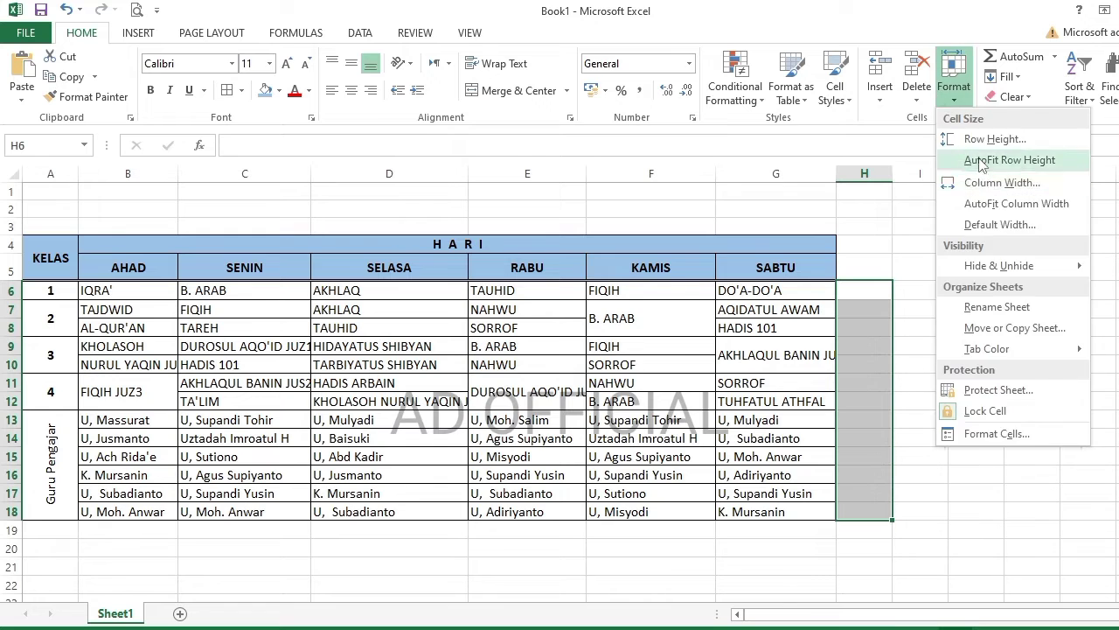
{"action": "left_click", "coordinate": [981, 138]}
{"action": "type", "text": "22"}
{"action": "left_click", "coordinate": [559, 331]}
{"action": "scroll", "coordinate": [513, 350], "scroll_direction": "down", "scroll_amount": 2}
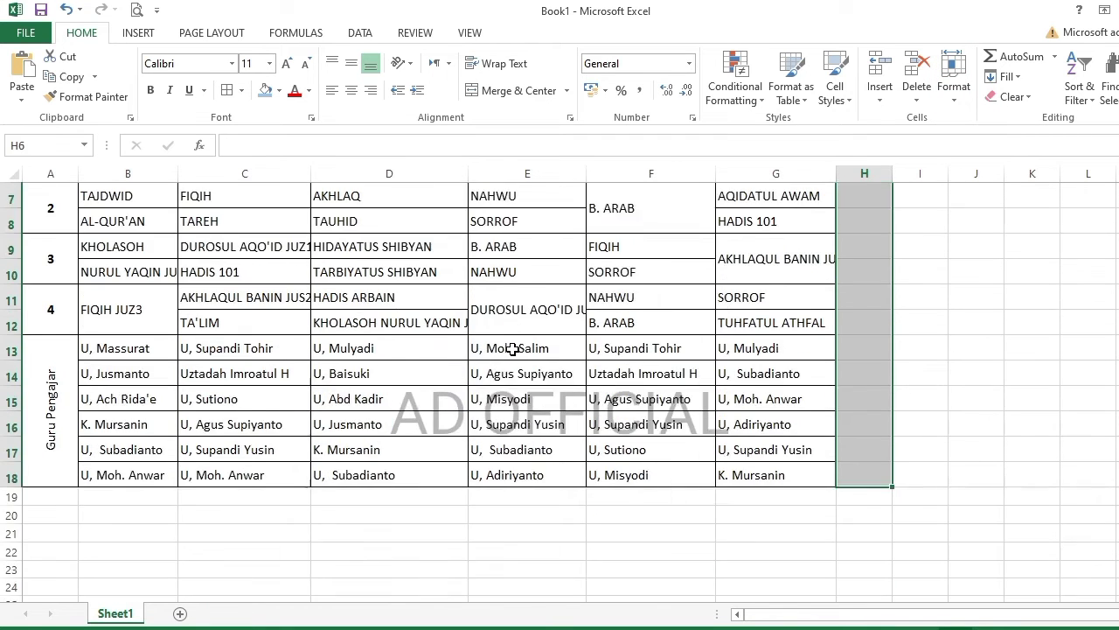
{"action": "scroll", "coordinate": [512, 350], "scroll_direction": "up", "scroll_amount": 2}
{"action": "left_click", "coordinate": [514, 344]}
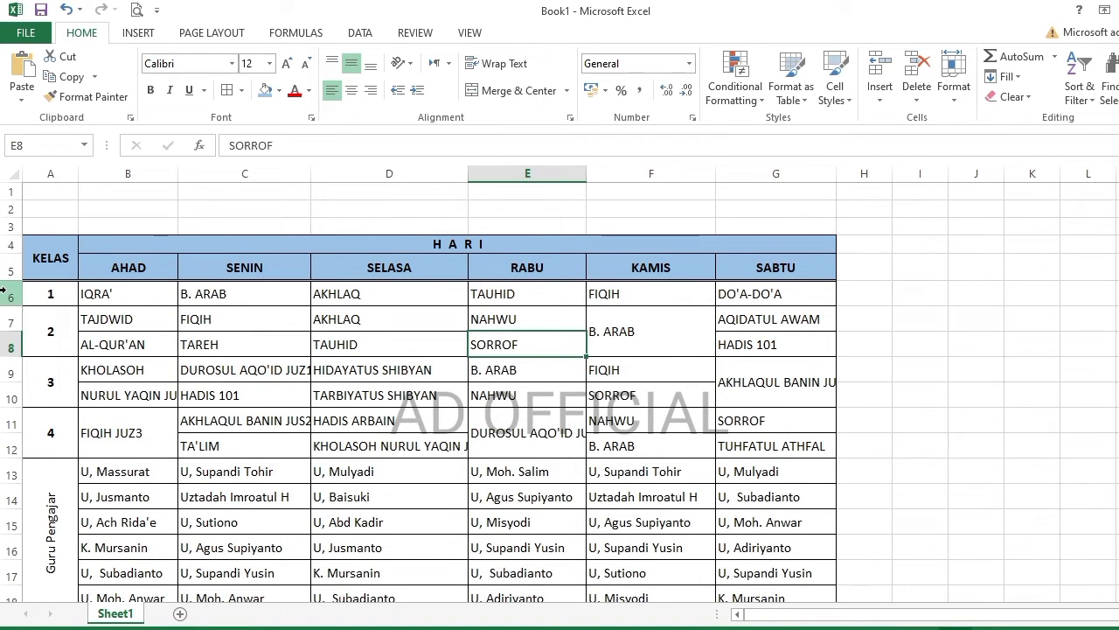
- AutoFit columns B to F so every lesson name, including DUROSUL AQO'ID JUZ2, fits
{"action": "double_click", "coordinate": [178, 173]}
{"action": "double_click", "coordinate": [330, 173]}
{"action": "double_click", "coordinate": [495, 173]}
{"action": "double_click", "coordinate": [645, 174]}
{"action": "double_click", "coordinate": [799, 174]}
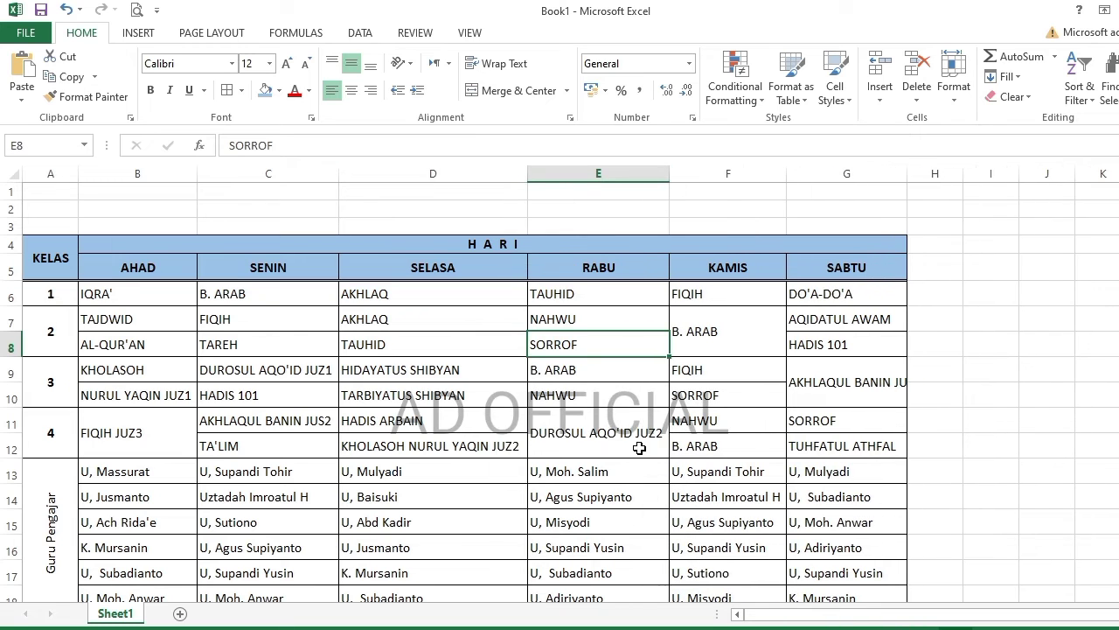
{"action": "double_click", "coordinate": [591, 428]}
{"action": "key", "text": "Return"}
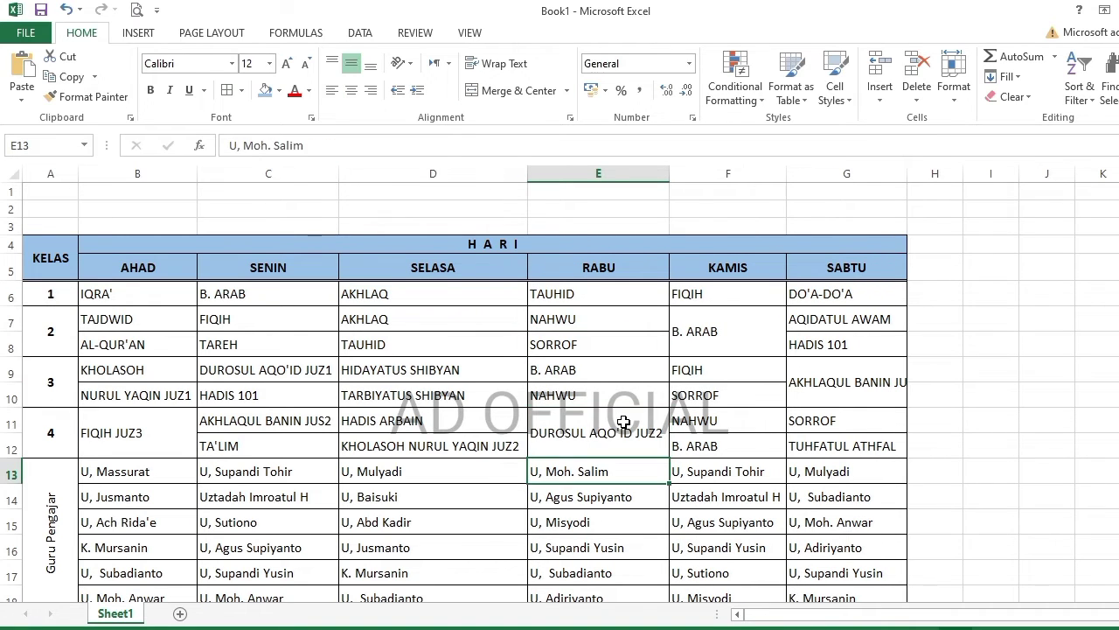
- Wrap the DUROSUL AQO'ID JUZ2 cell onto two lines and narrow column E
{"action": "key", "text": "Up"}
{"action": "left_click", "coordinate": [496, 63]}
{"action": "left_click_drag", "start_coordinate": [670, 173], "coordinate": [648, 175]}
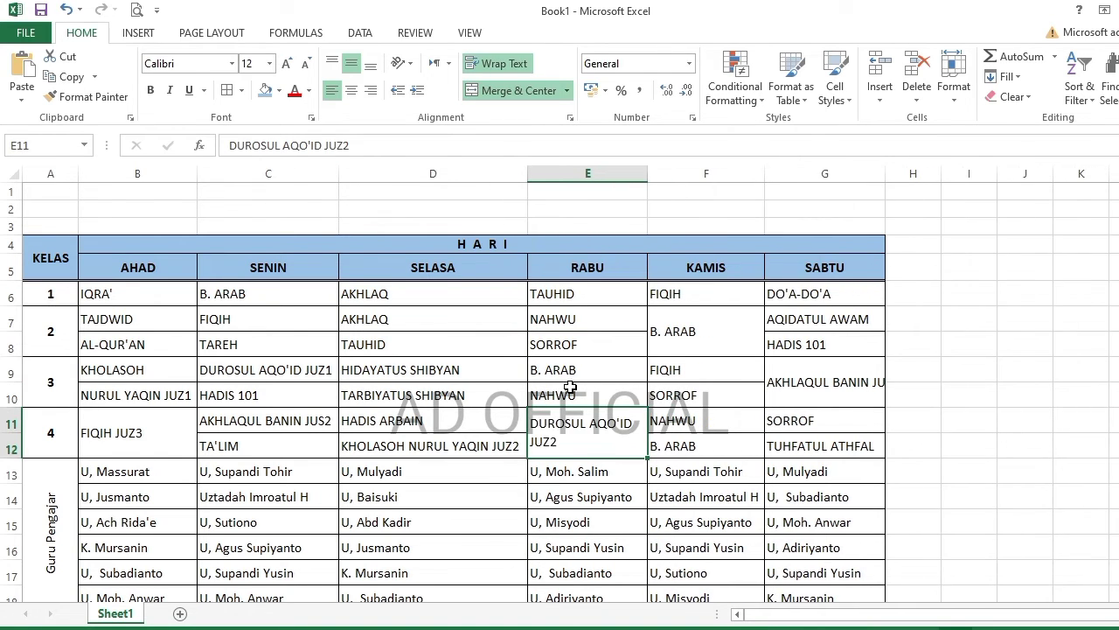
{"action": "left_click", "coordinate": [441, 442]}
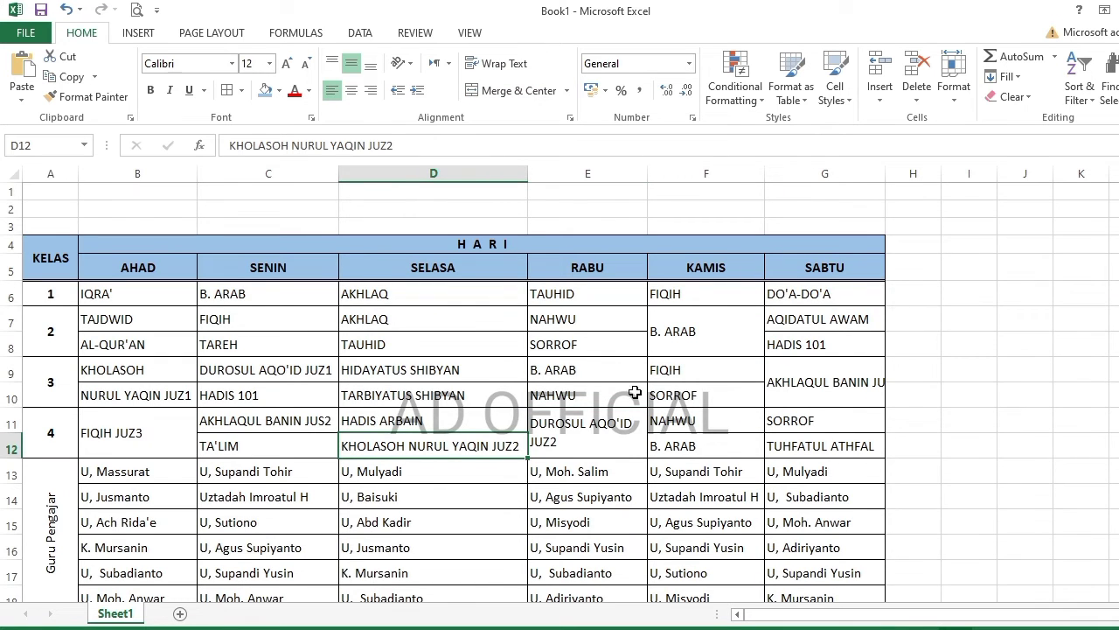
- Apply a fill colour to the class 2 rows 7–8
{"action": "left_click_drag", "start_coordinate": [53, 294], "coordinate": [778, 283]}
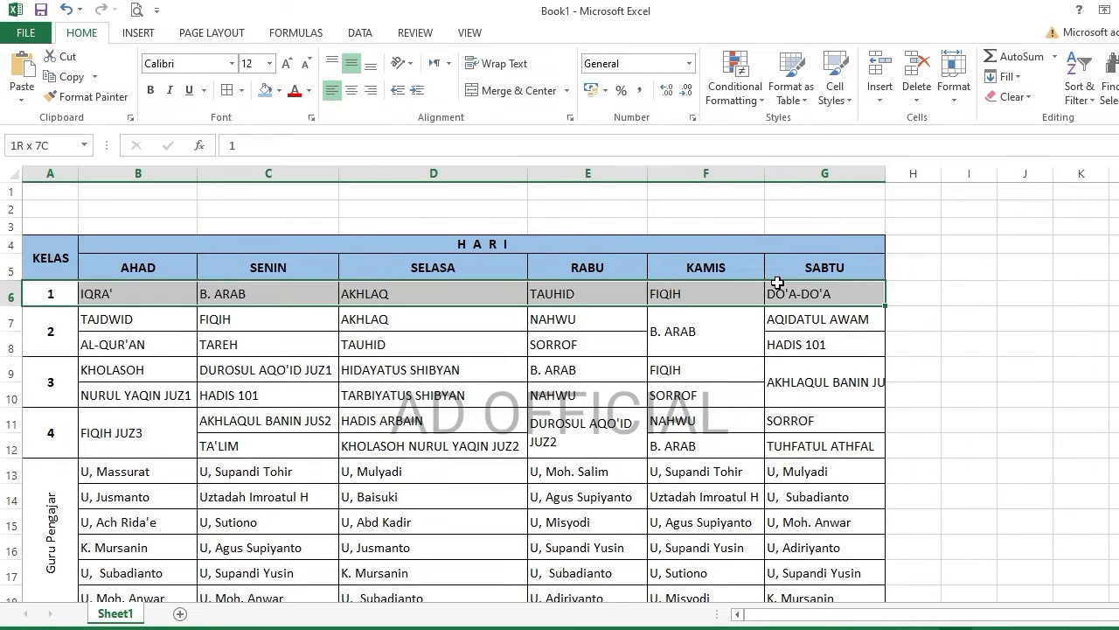
{"action": "left_click_drag", "start_coordinate": [53, 331], "coordinate": [822, 345]}
{"action": "left_click", "coordinate": [279, 90]}
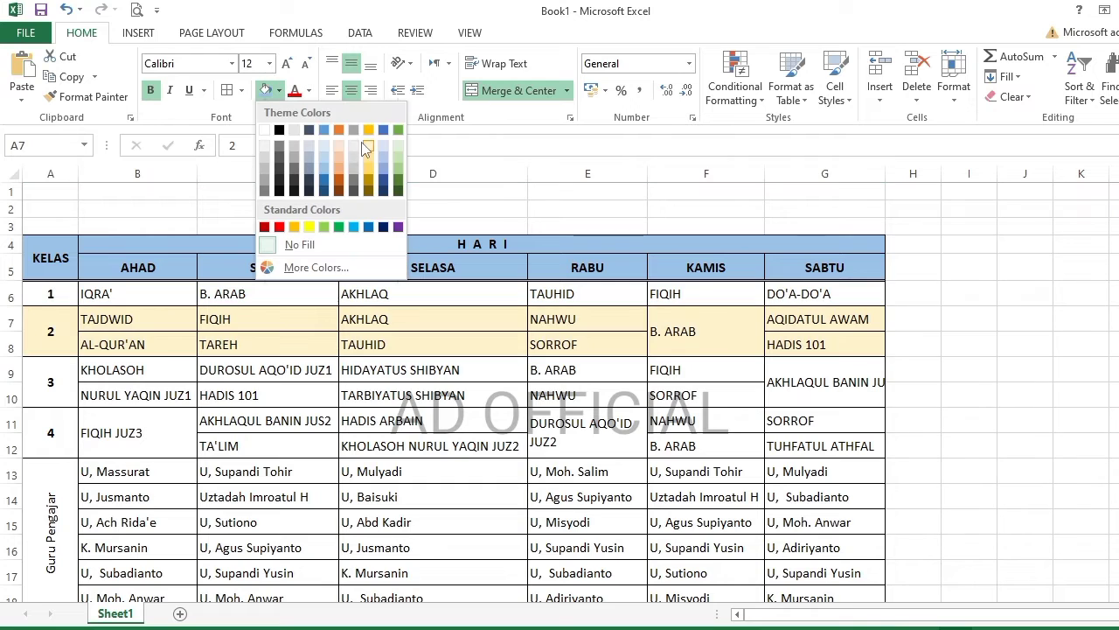
{"action": "left_click", "coordinate": [369, 146]}
- Give class 2 rows 7–8 thick top and bottom borders
{"action": "left_click", "coordinate": [240, 90]}
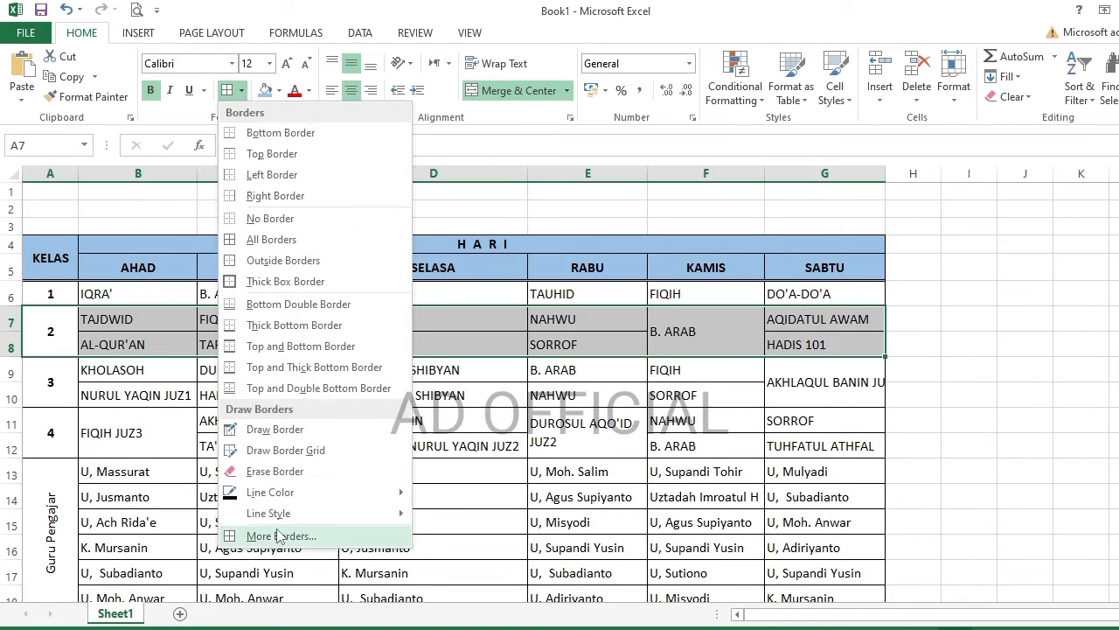
{"action": "left_click", "coordinate": [279, 536]}
{"action": "left_click", "coordinate": [470, 261]}
{"action": "left_click", "coordinate": [584, 261]}
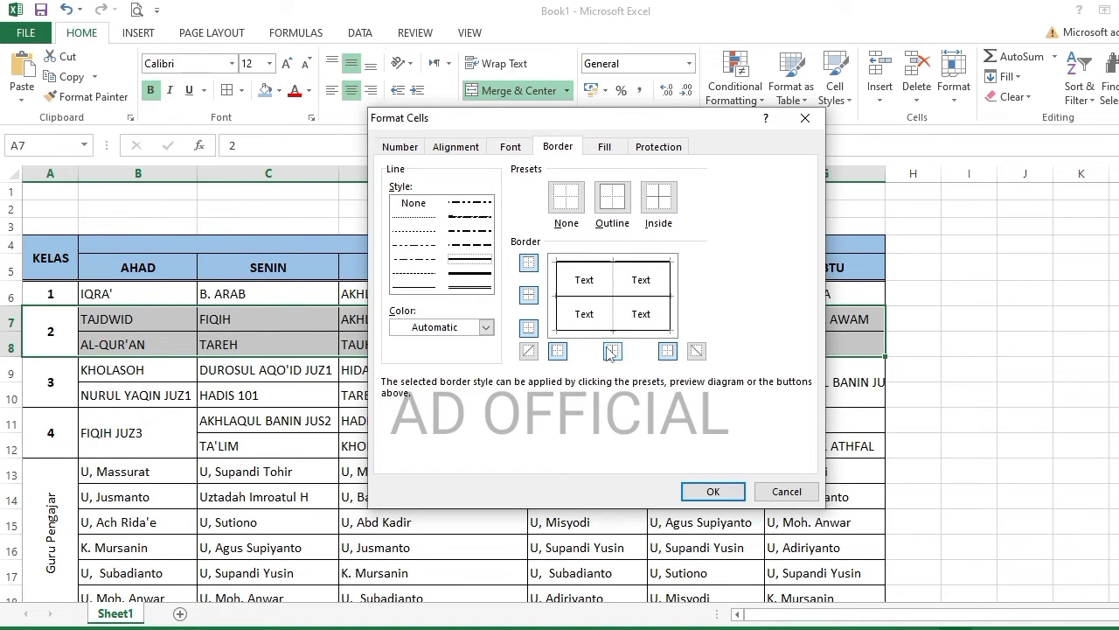
{"action": "left_click", "coordinate": [613, 331]}
{"action": "left_click", "coordinate": [713, 491]}
{"action": "left_click", "coordinate": [373, 442]}
- Give class 4 rows 11–12 thick top and bottom borders
{"action": "left_click_drag", "start_coordinate": [48, 433], "coordinate": [825, 446]}
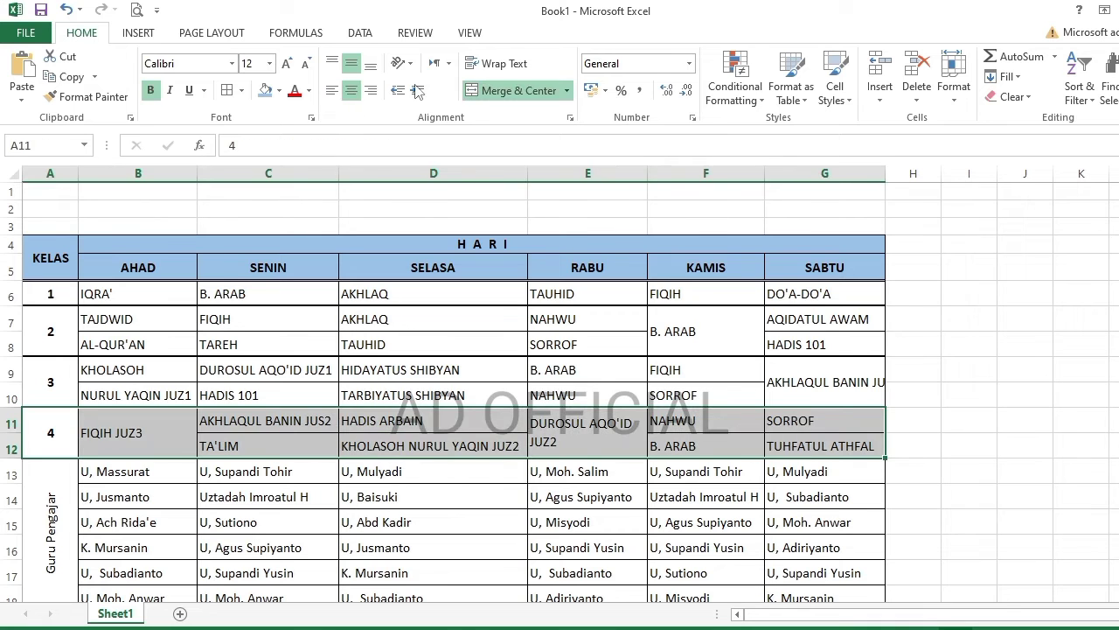
{"action": "key", "text": "ctrl+1"}
{"action": "left_click", "coordinate": [470, 259]}
{"action": "left_click", "coordinate": [613, 333]}
{"action": "left_click", "coordinate": [583, 262]}
{"action": "left_click", "coordinate": [713, 491]}
{"action": "left_click", "coordinate": [411, 445]}
- Fill the class 1 row 6 and class 3 rows 9–10 light gold
{"action": "scroll", "coordinate": [488, 423], "scroll_direction": "down", "scroll_amount": 2}
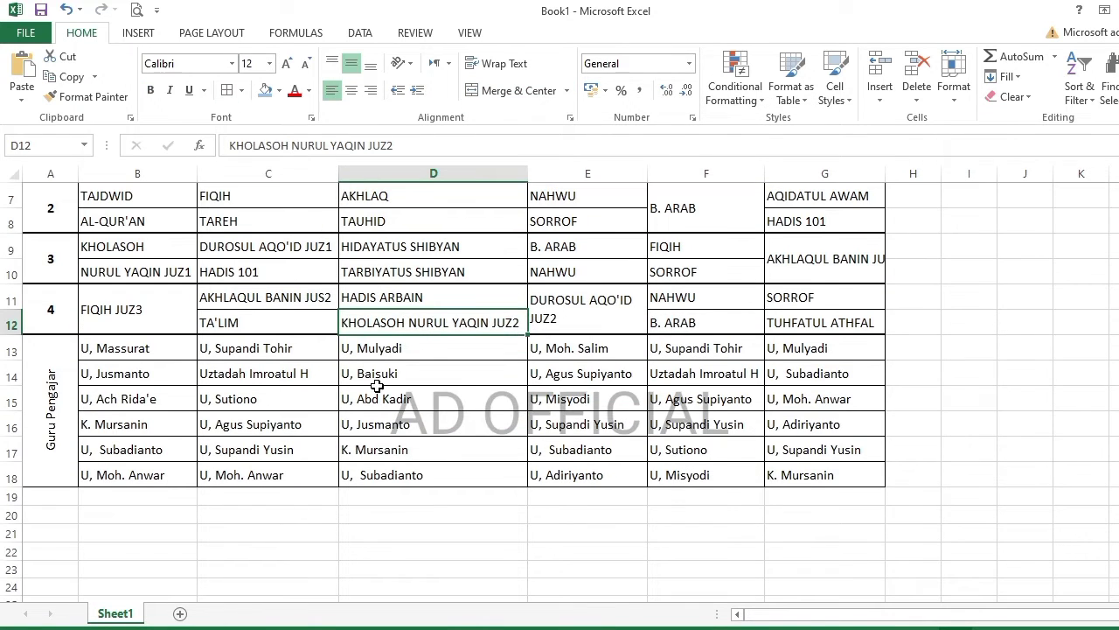
{"action": "scroll", "coordinate": [376, 386], "scroll_direction": "up", "scroll_amount": 2}
{"action": "left_click_drag", "start_coordinate": [50, 293], "coordinate": [824, 294]}
{"action": "left_click", "coordinate": [279, 90]}
{"action": "left_click", "coordinate": [268, 140]}
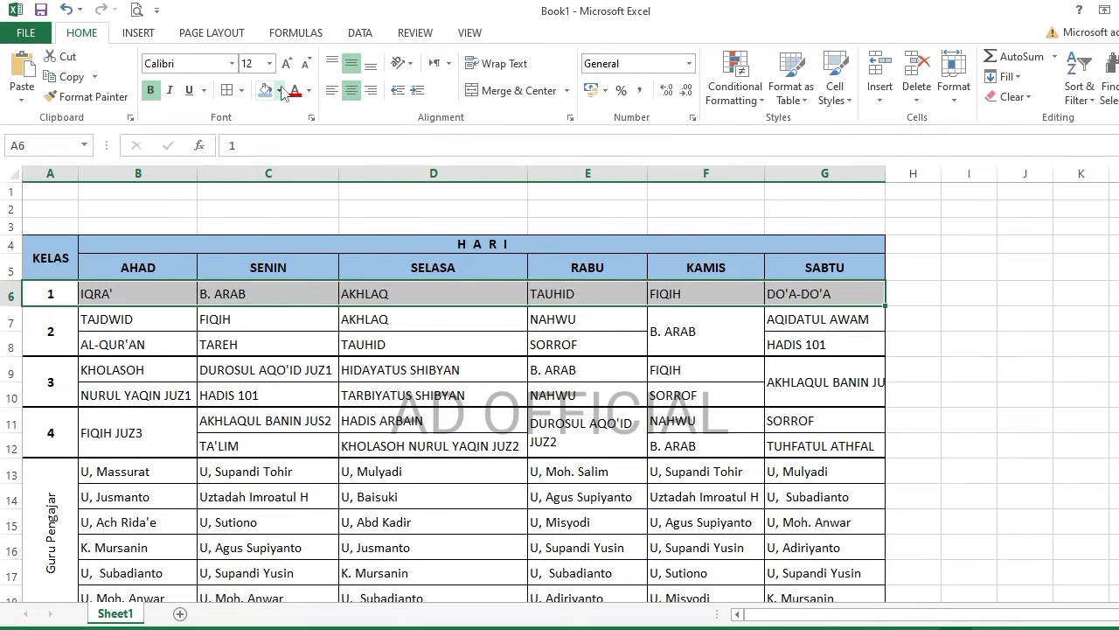
{"action": "left_click", "coordinate": [279, 90]}
{"action": "left_click", "coordinate": [374, 144]}
{"action": "left_click_drag", "start_coordinate": [50, 383], "coordinate": [814, 385]}
{"action": "left_click", "coordinate": [265, 91]}
{"action": "left_click", "coordinate": [376, 347]}
- Add bottom, inside horizontal and inside vertical borders to rows 7 to 18
{"action": "left_click_drag", "start_coordinate": [67, 339], "coordinate": [806, 486]}
{"action": "left_click", "coordinate": [229, 90]}
{"action": "left_click", "coordinate": [609, 334]}
{"action": "left_click", "coordinate": [586, 297]}
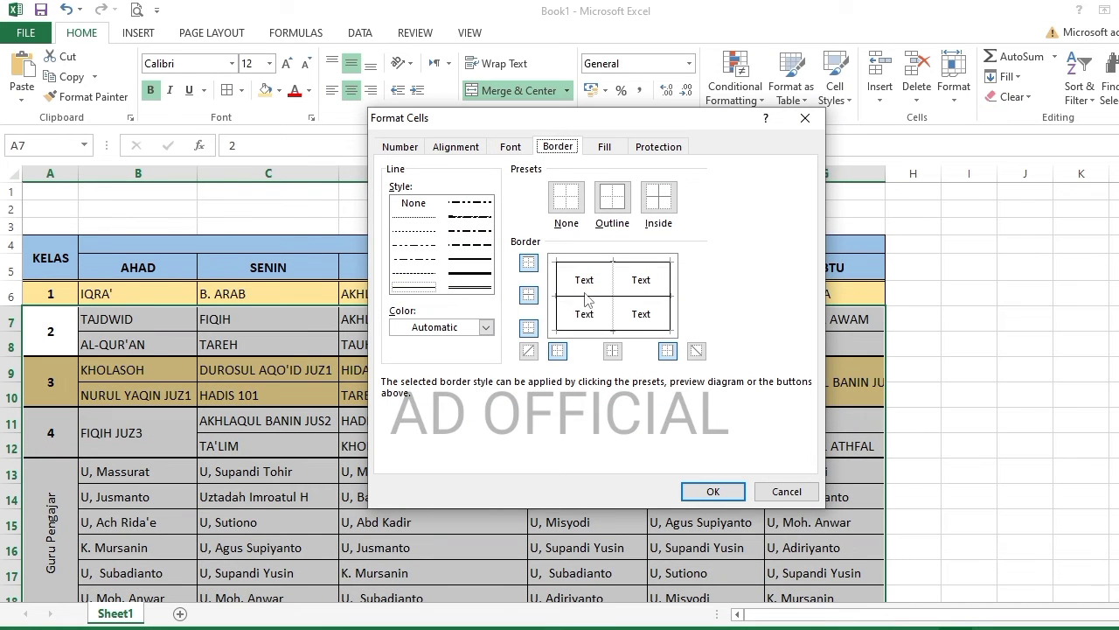
{"action": "left_click", "coordinate": [615, 278]}
{"action": "left_click", "coordinate": [720, 491]}
{"action": "left_click", "coordinate": [674, 464]}
- Bold the teacher rows 13–18 and fill them light green
{"action": "scroll", "coordinate": [320, 484], "scroll_direction": "down", "scroll_amount": 1}
{"action": "left_click_drag", "start_coordinate": [52, 481], "coordinate": [813, 489]}
{"action": "left_click", "coordinate": [150, 90]}
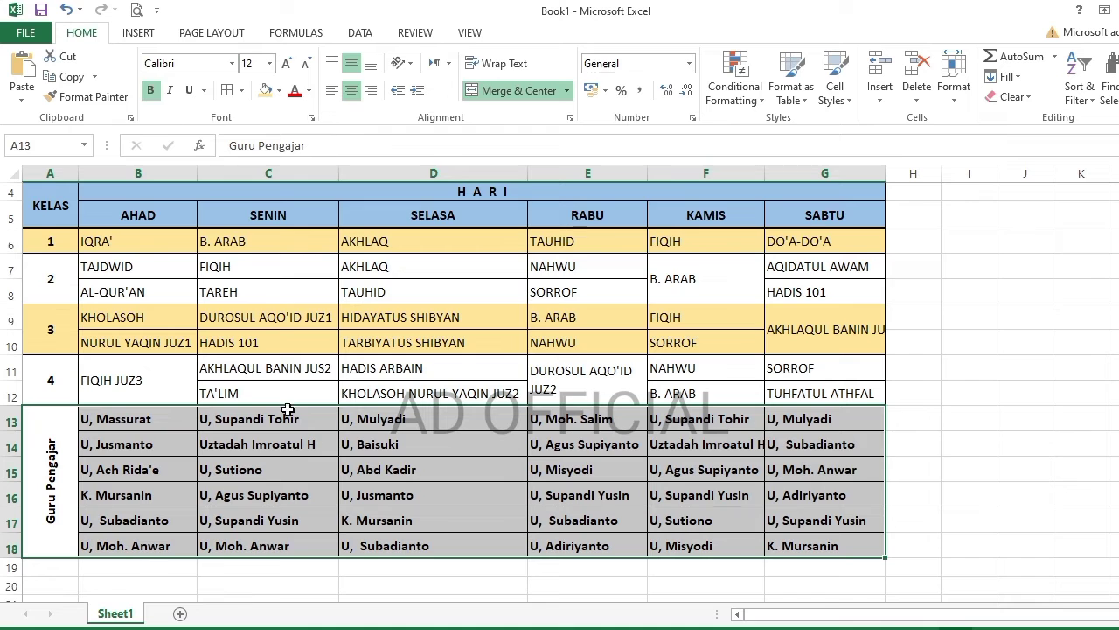
{"action": "left_click", "coordinate": [278, 90]}
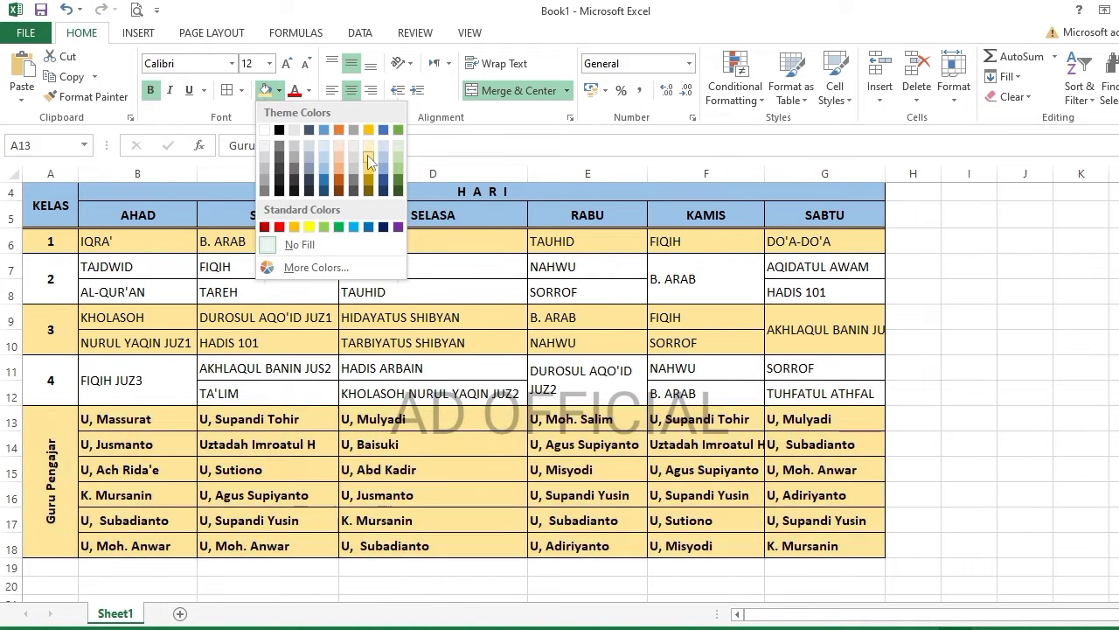
{"action": "left_click", "coordinate": [397, 156]}
{"action": "left_click", "coordinate": [519, 367]}
- Open Page Setup from the Page Layout options
{"action": "scroll", "coordinate": [528, 366], "scroll_direction": "up", "scroll_amount": 1}
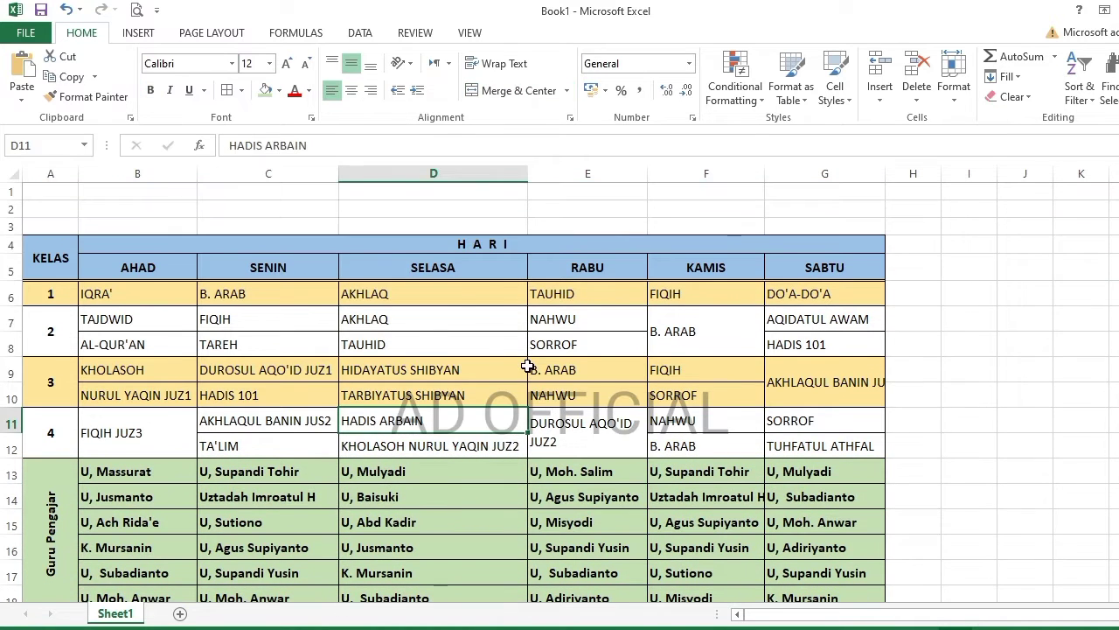
{"action": "left_click", "coordinate": [212, 32]}
{"action": "left_click", "coordinate": [422, 117]}
- Shrink page margins to 1 with 0 header and footer margins
{"action": "left_click", "coordinate": [484, 152]}
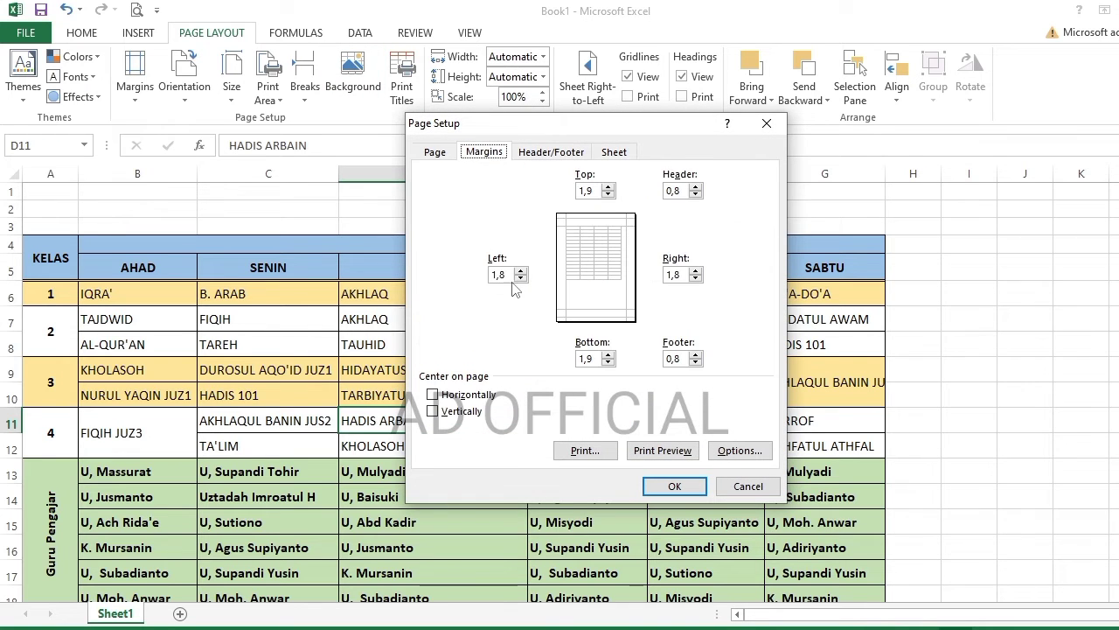
{"action": "left_click", "coordinate": [520, 277]}
{"action": "left_click", "coordinate": [696, 278]}
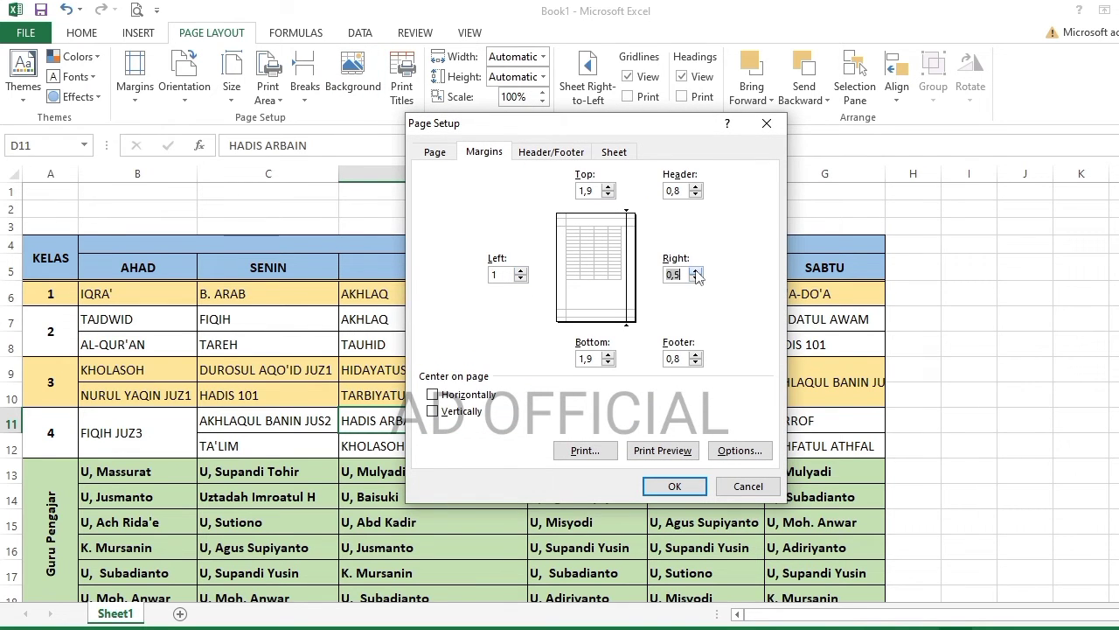
{"action": "left_click", "coordinate": [607, 194]}
{"action": "left_click", "coordinate": [696, 194]}
{"action": "left_click", "coordinate": [696, 362]}
{"action": "left_click", "coordinate": [608, 362]}
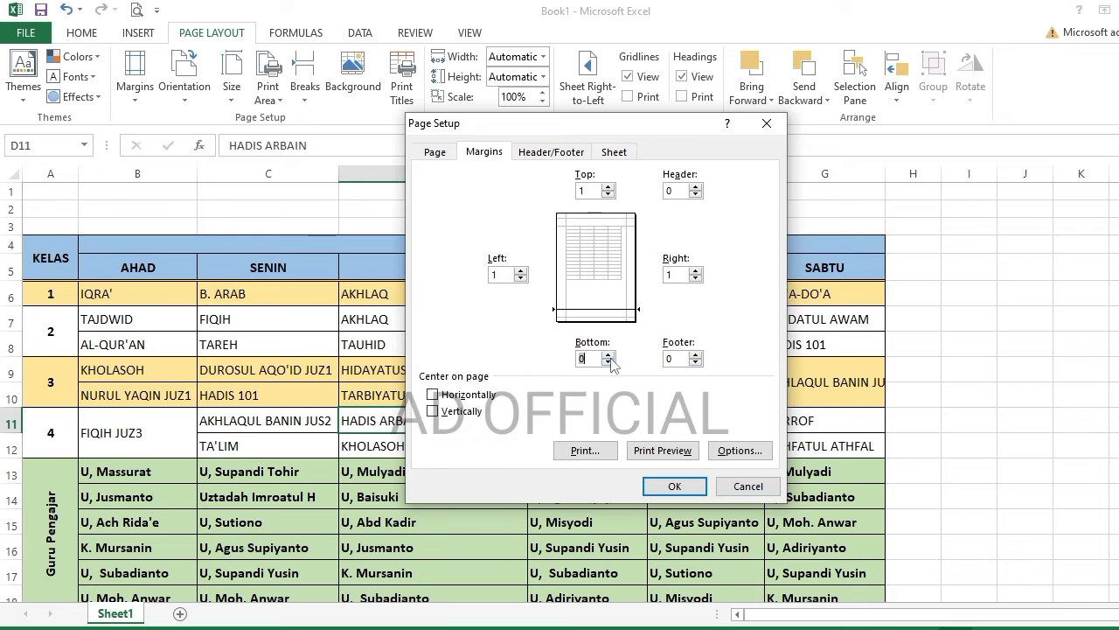
{"action": "left_click", "coordinate": [674, 487]}
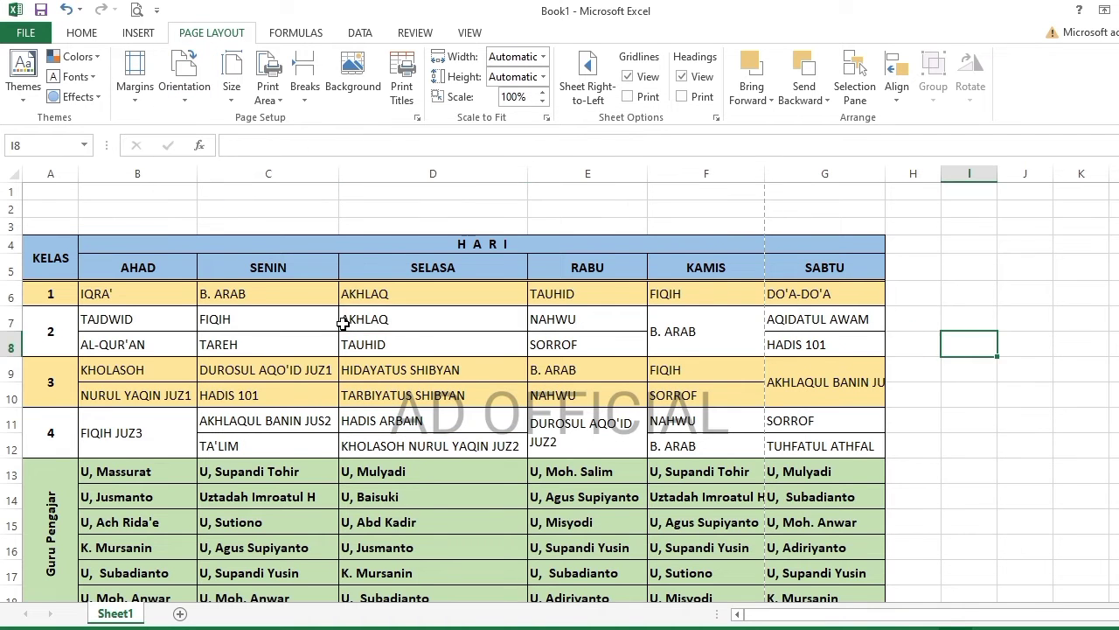
- AutoFit column A, set KHOLASOH NURUL YAQIN JUZ2 to size 10, and AutoFit column D
{"action": "scroll", "coordinate": [350, 333], "scroll_direction": "down", "scroll_amount": 4}
{"action": "scroll", "coordinate": [350, 333], "scroll_direction": "up", "scroll_amount": 4}
{"action": "double_click", "coordinate": [77, 173]}
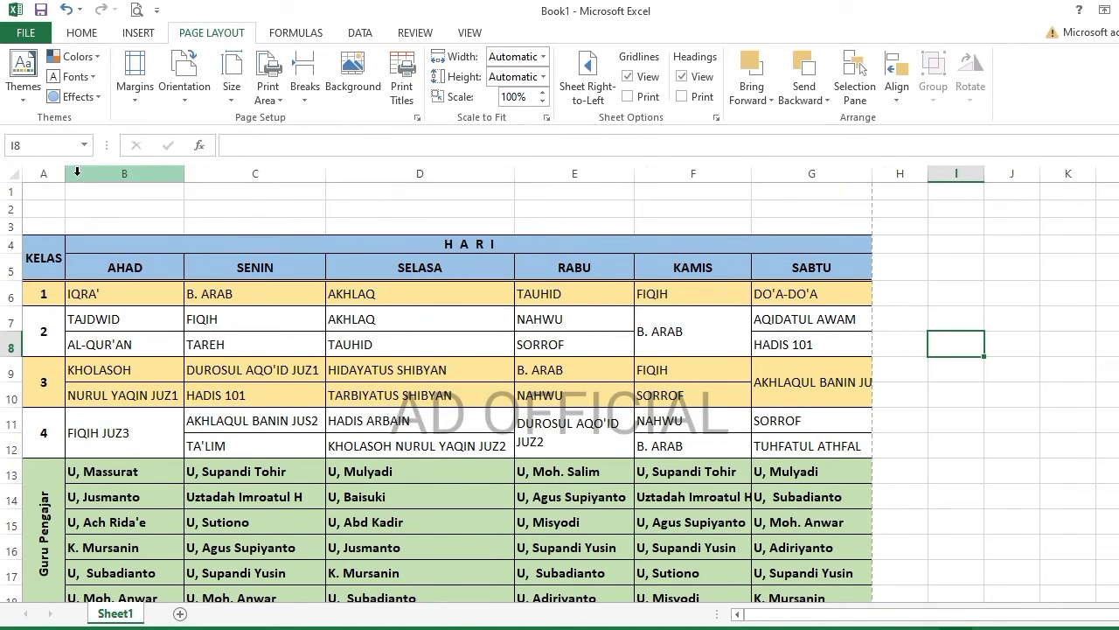
{"action": "left_click", "coordinate": [463, 445]}
{"action": "left_click", "coordinate": [81, 32]}
{"action": "left_click", "coordinate": [306, 63]}
{"action": "double_click", "coordinate": [514, 174]}
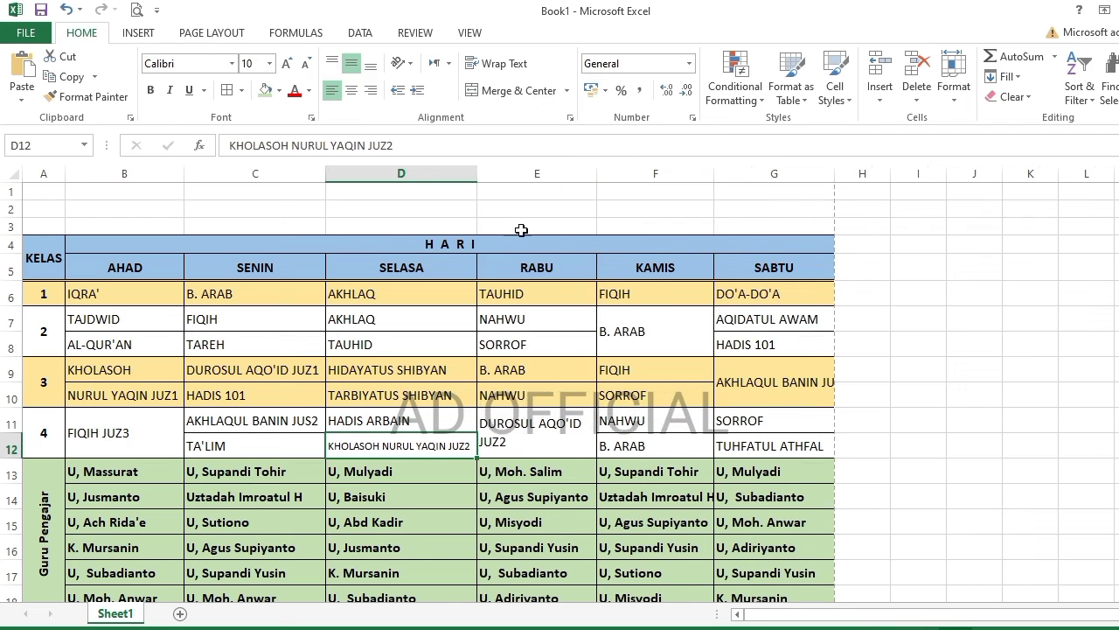
- Review the narrowed table around the DUROSUL AQO'ID JUZ2 cell
{"action": "left_click", "coordinate": [569, 414]}
{"action": "scroll", "coordinate": [575, 414], "scroll_direction": "down", "scroll_amount": 3}
{"action": "left_click", "coordinate": [627, 467]}
{"action": "scroll", "coordinate": [525, 394], "scroll_direction": "up", "scroll_amount": 3}
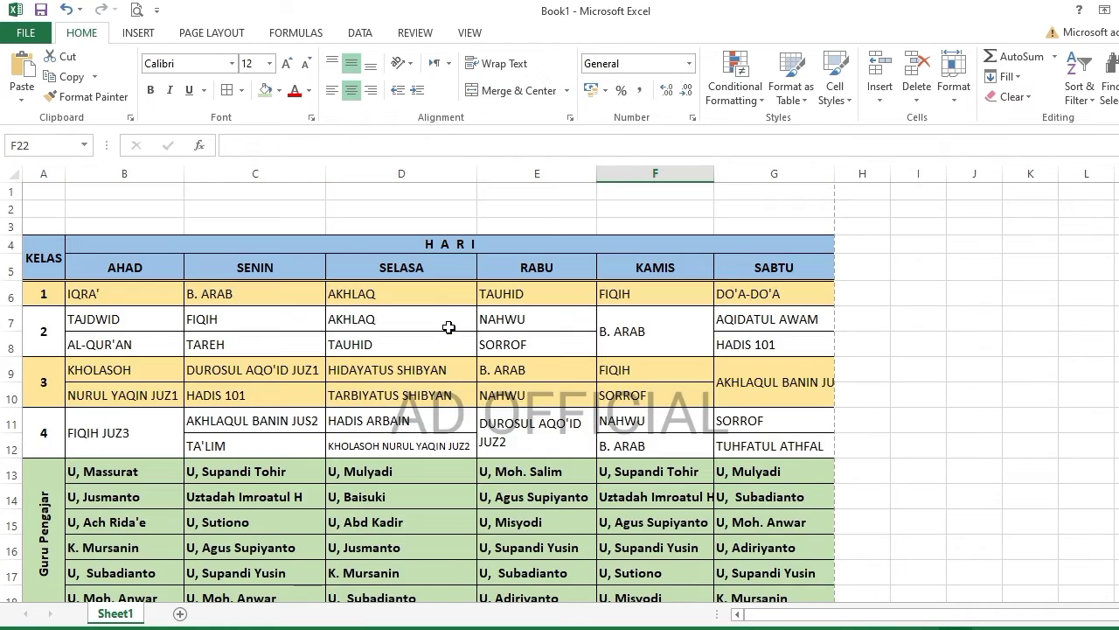
{"action": "scroll", "coordinate": [450, 324], "scroll_direction": "down", "scroll_amount": 3}
{"action": "scroll", "coordinate": [446, 325], "scroll_direction": "up", "scroll_amount": 3}
- Merge row 1 across A–G, entering JADWAL PELAJARAN there and MADRASAH DINIYA NURUL AMIN below
{"action": "left_click_drag", "start_coordinate": [51, 191], "coordinate": [770, 191]}
{"action": "left_click", "coordinate": [519, 90]}
{"action": "left_click", "coordinate": [730, 208]}
{"action": "left_click", "coordinate": [690, 196]}
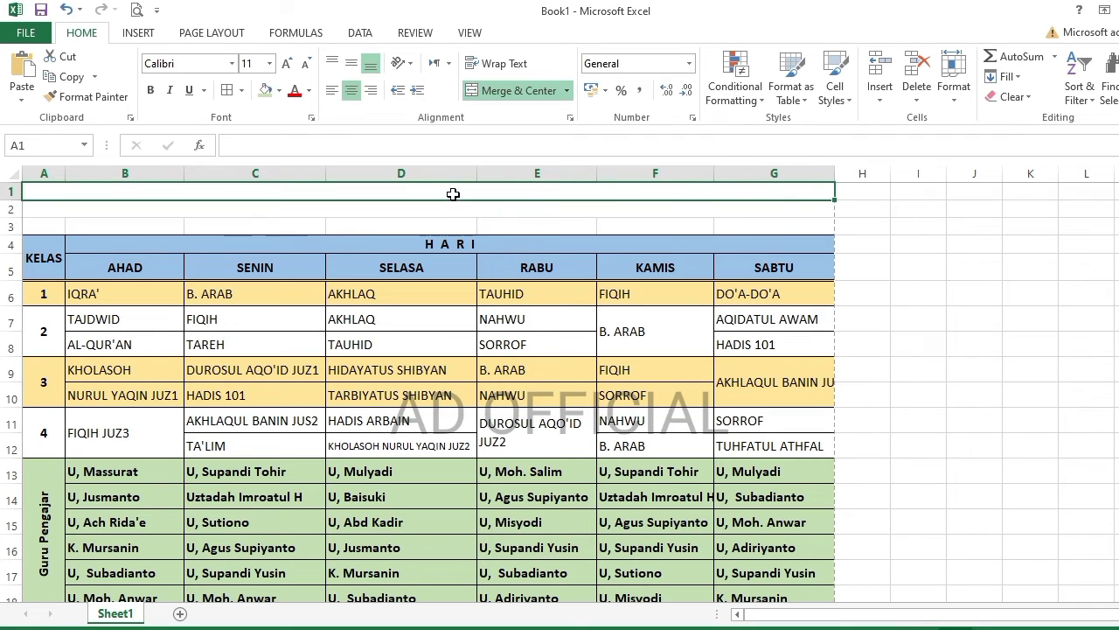
{"action": "type", "text": "jadwal e"}
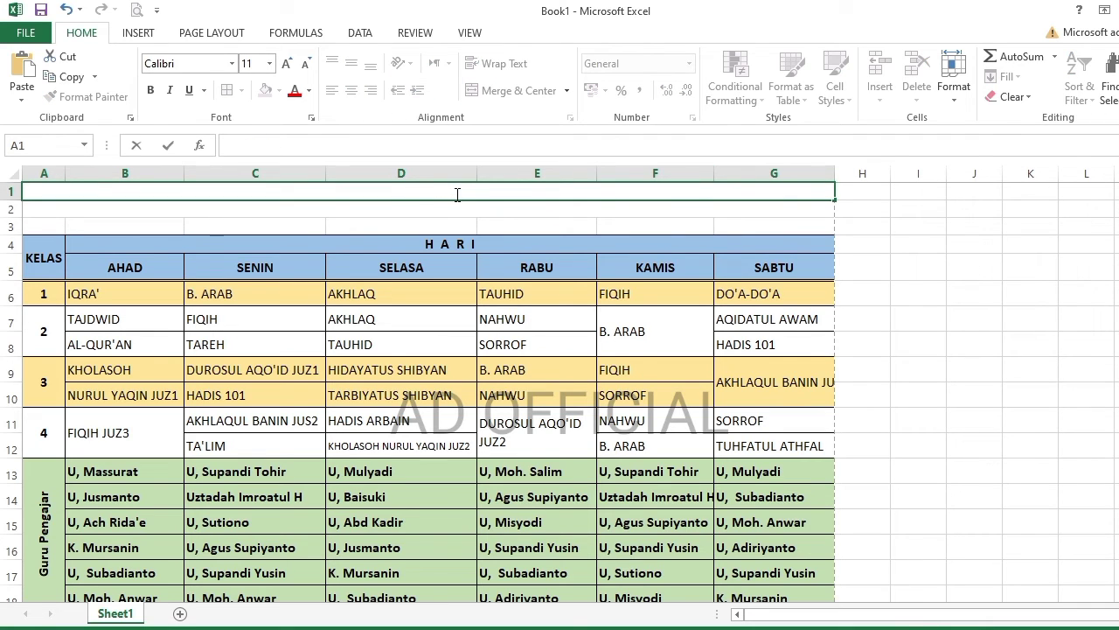
{"action": "type", "text": "ADWAL PELAJARAN MADRASA"}
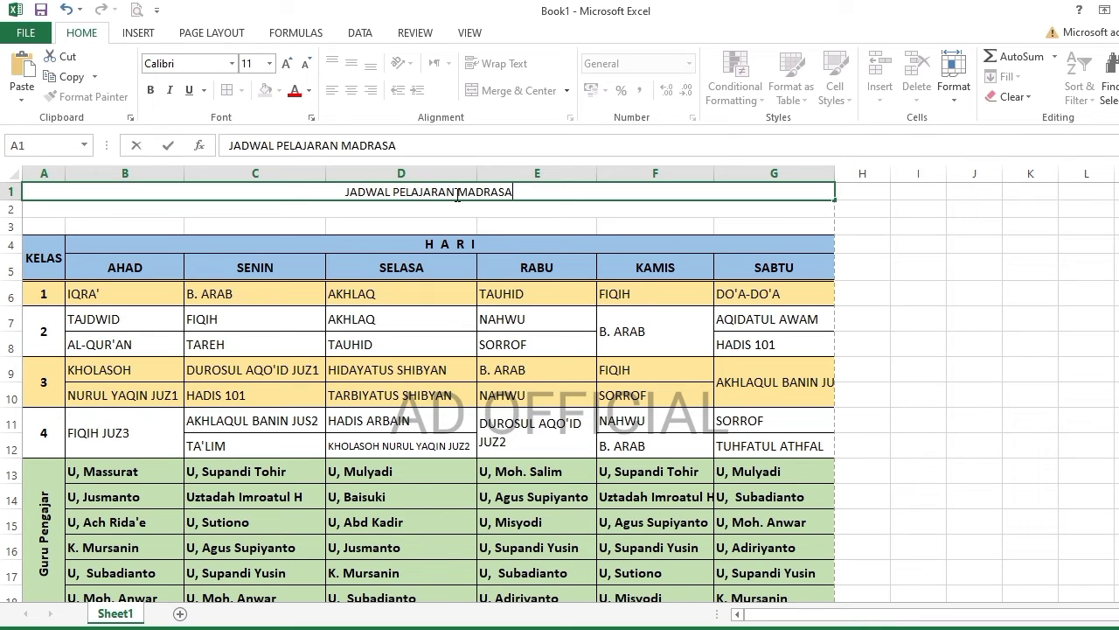
{"action": "key", "text": "BackSpace"}
{"action": "key", "text": "BackSpace"}
{"action": "key", "text": "BackSpace"}
{"action": "key", "text": "BackSpace"}
{"action": "key", "text": "BackSpace"}
{"action": "key", "text": "BackSpace"}
{"action": "key", "text": "BackSpace"}
{"action": "key", "text": "BackSpace"}
{"action": "key", "text": "Return"}
{"action": "type", "text": "M"}
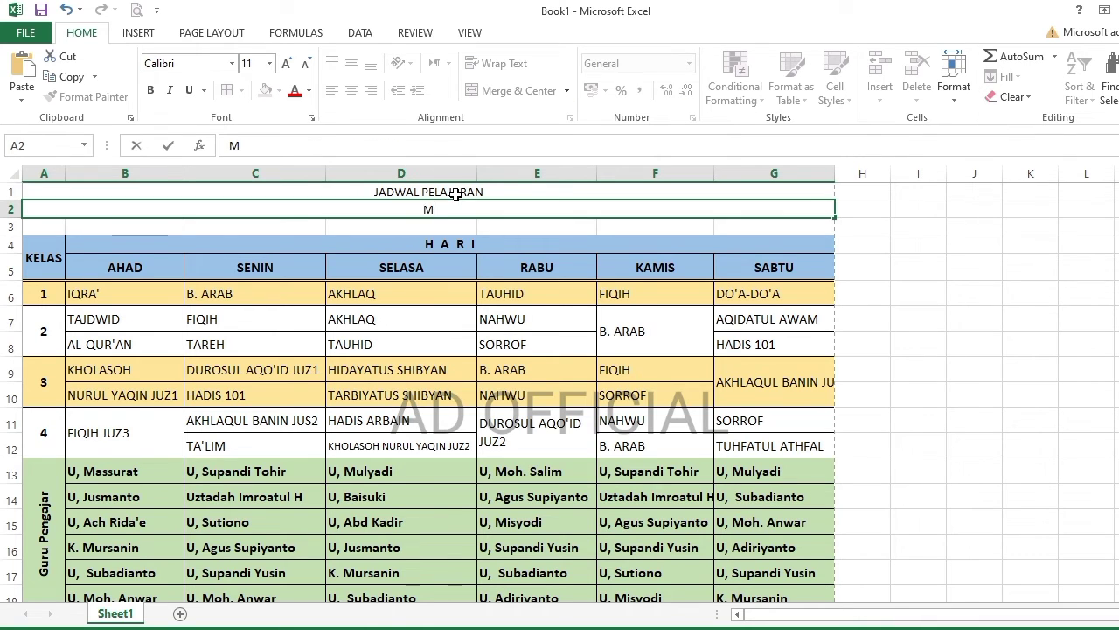
{"action": "type", "text": "ADRASAH DINIYA ULA"}
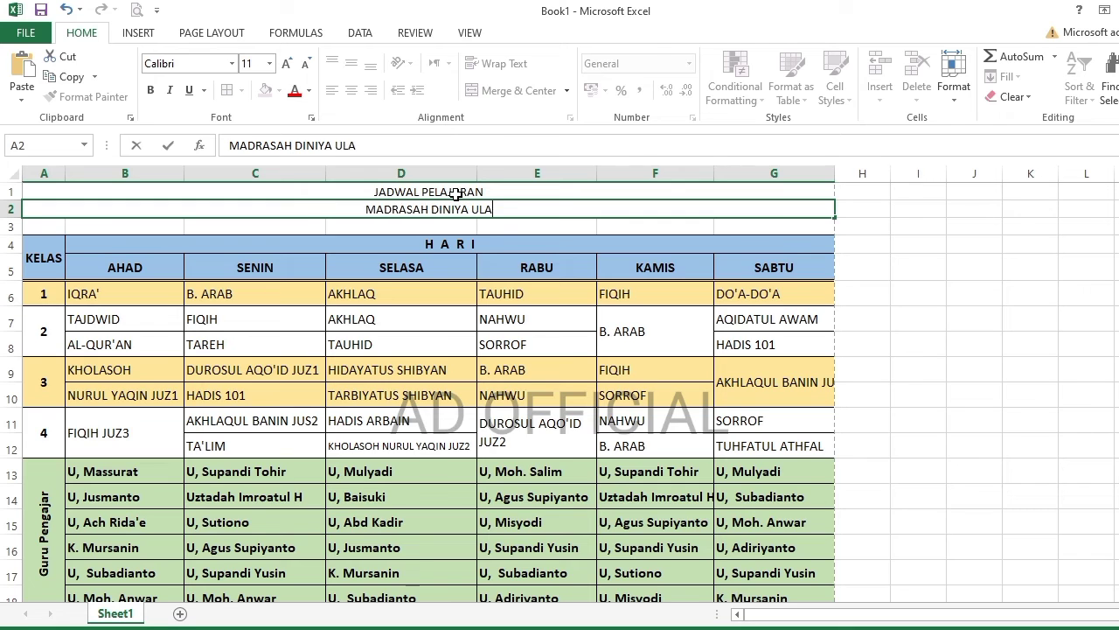
{"action": "key", "text": "BackSpace"}
{"action": "key", "text": "BackSpace"}
{"action": "key", "text": "BackSpace"}
{"action": "type", "text": "NURUL AMIN"}
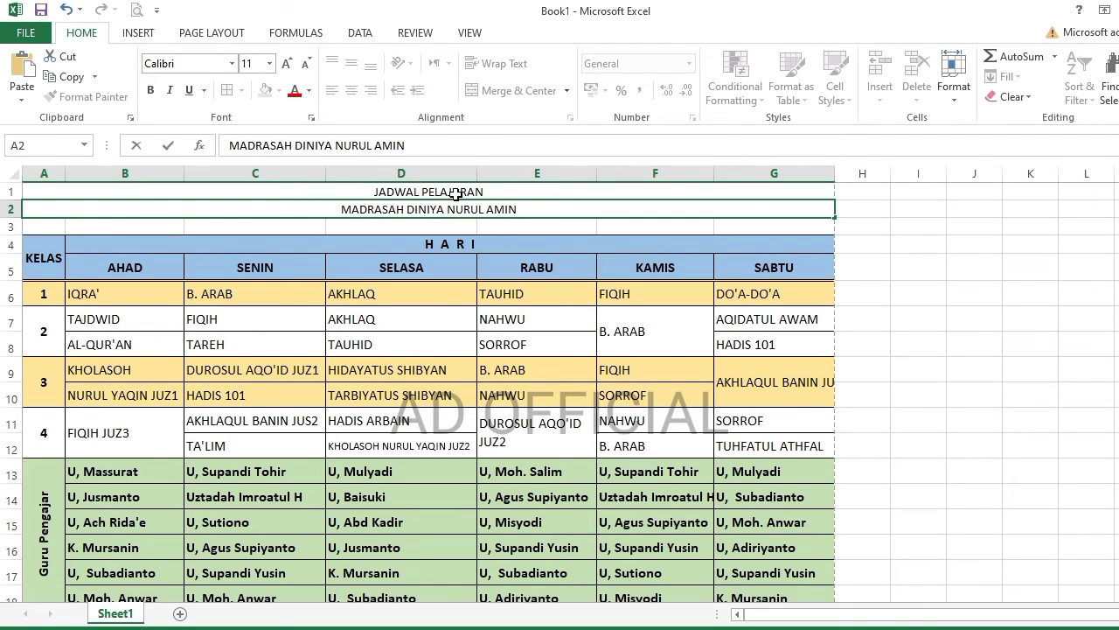
{"action": "key", "text": "Return"}
- Insert a new row 3, merge and centre it, and type the village address line
{"action": "key", "text": "shift+space"}
{"action": "left_click", "coordinate": [887, 74]}
{"action": "left_click_drag", "start_coordinate": [40, 227], "coordinate": [787, 227]}
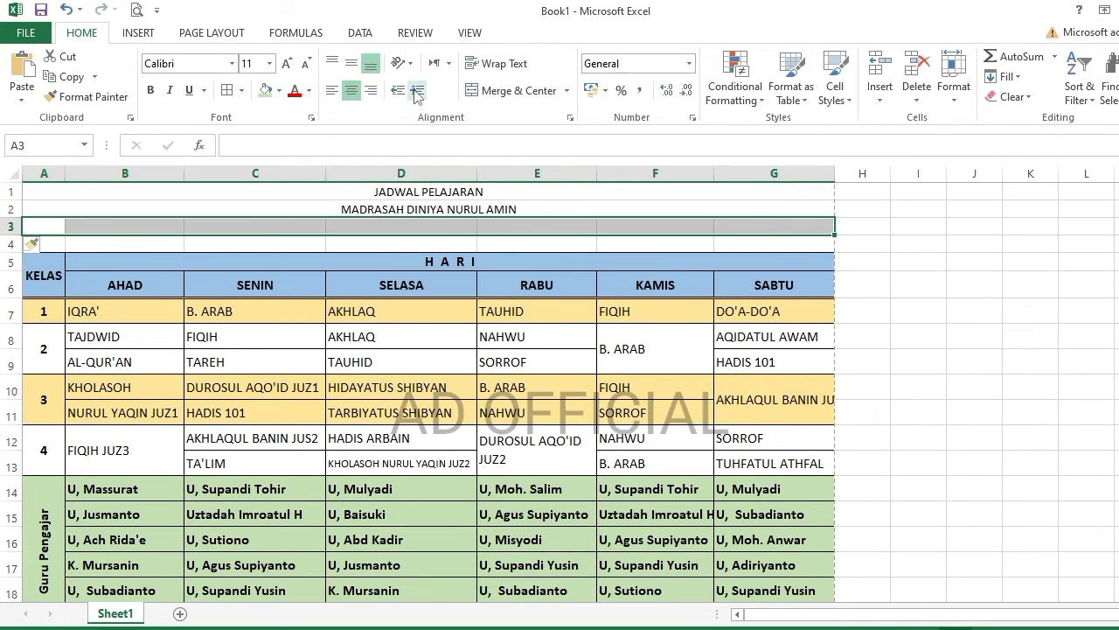
{"action": "left_click", "coordinate": [516, 90]}
{"action": "type", "text": "DUSU"}
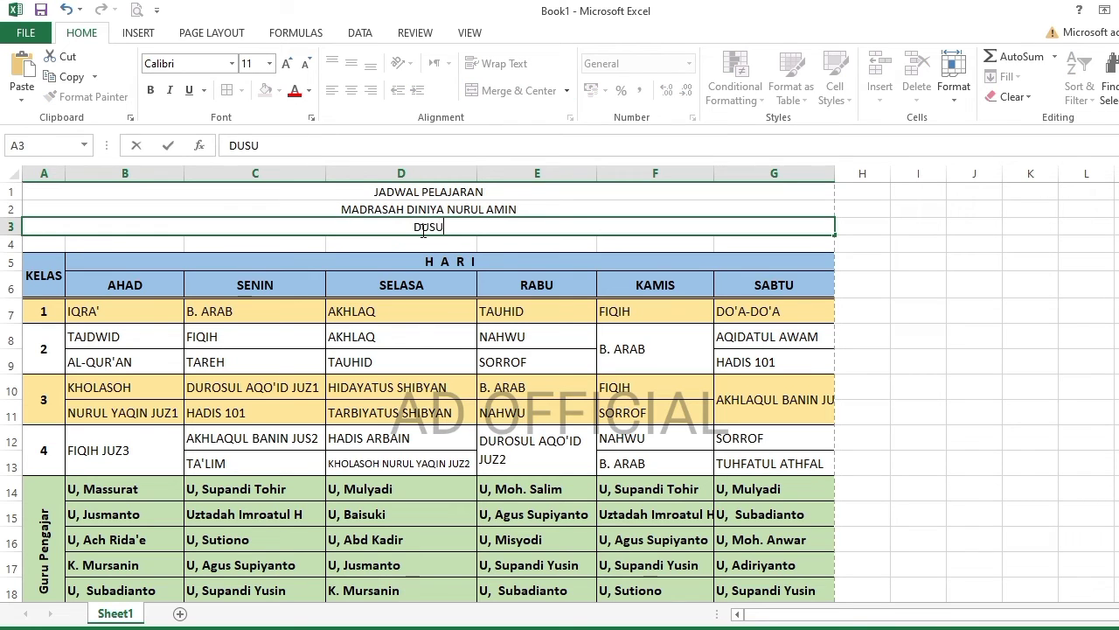
{"action": "type", "text": "N BANCEK TIMUR DESA BAT"}
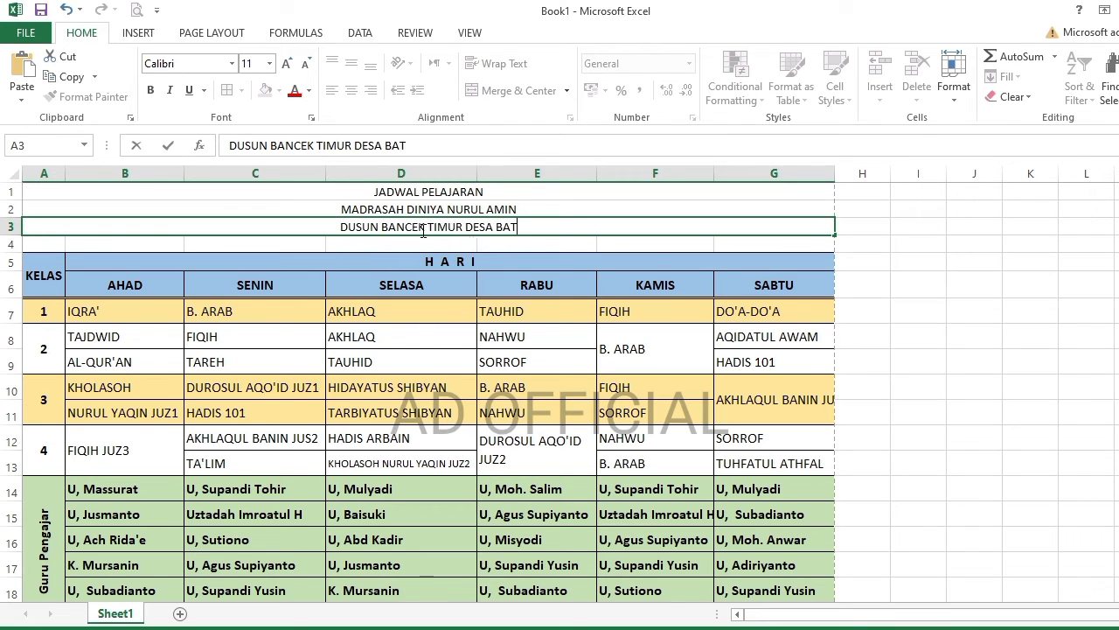
{"action": "type", "text": "UKERBUY PASEAN"}
- Make the title and madrasa name 18 pt bold, with the madrasa name in Arial
{"action": "left_click", "coordinate": [393, 191]}
{"action": "left_click", "coordinate": [270, 63]}
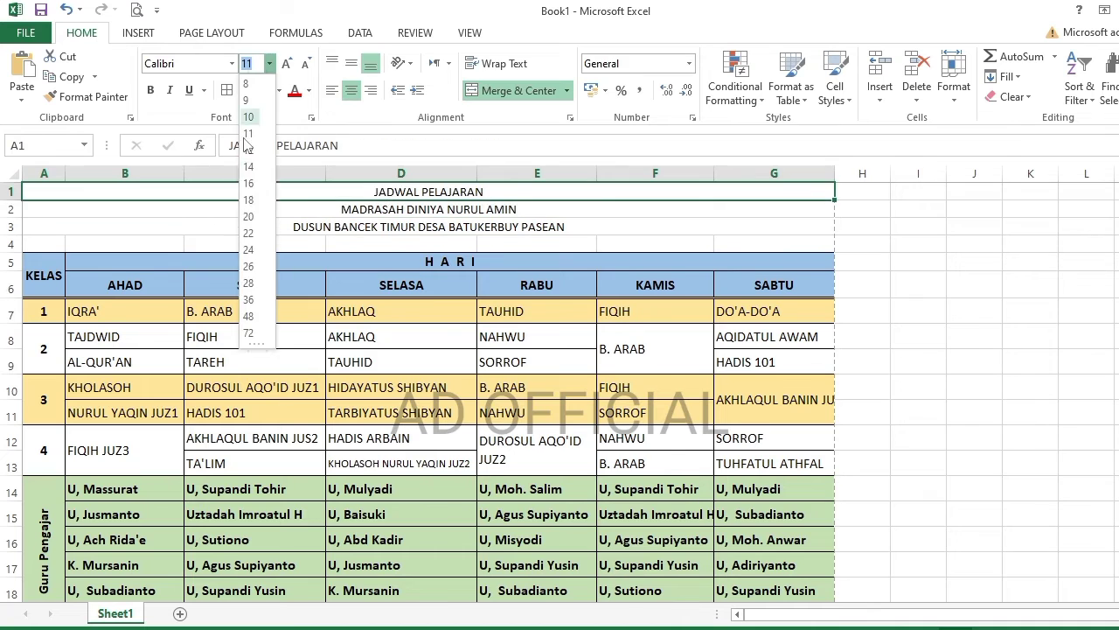
{"action": "left_click", "coordinate": [249, 199]}
{"action": "left_click", "coordinate": [153, 90]}
{"action": "left_click", "coordinate": [357, 215]}
{"action": "left_click", "coordinate": [287, 64]}
{"action": "left_click", "coordinate": [286, 64]}
{"action": "left_click", "coordinate": [287, 64]}
{"action": "left_click", "coordinate": [287, 64]}
{"action": "left_click", "coordinate": [153, 90]}
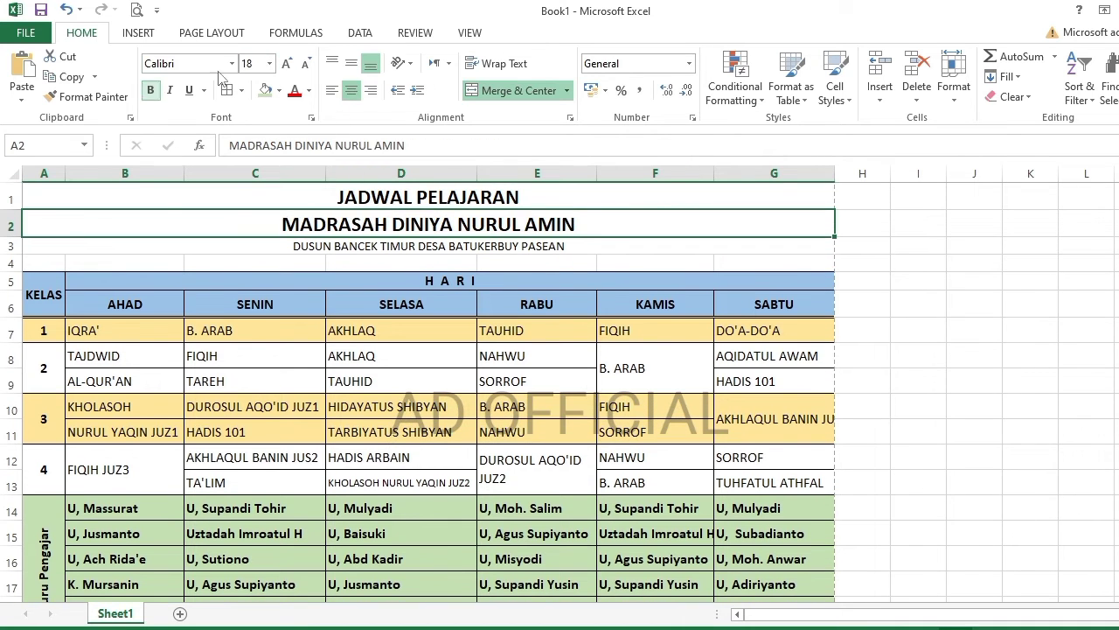
{"action": "left_click", "coordinate": [231, 63]}
{"action": "scroll", "coordinate": [252, 332], "scroll_direction": "down", "scroll_amount": 3}
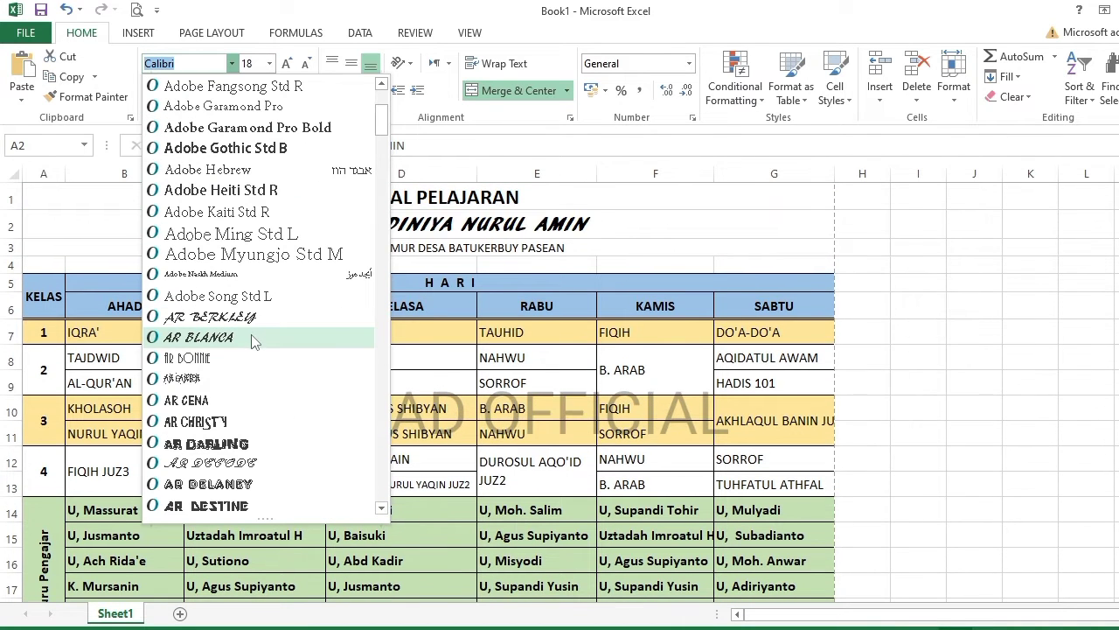
{"action": "scroll", "coordinate": [185, 464], "scroll_direction": "down", "scroll_amount": 2}
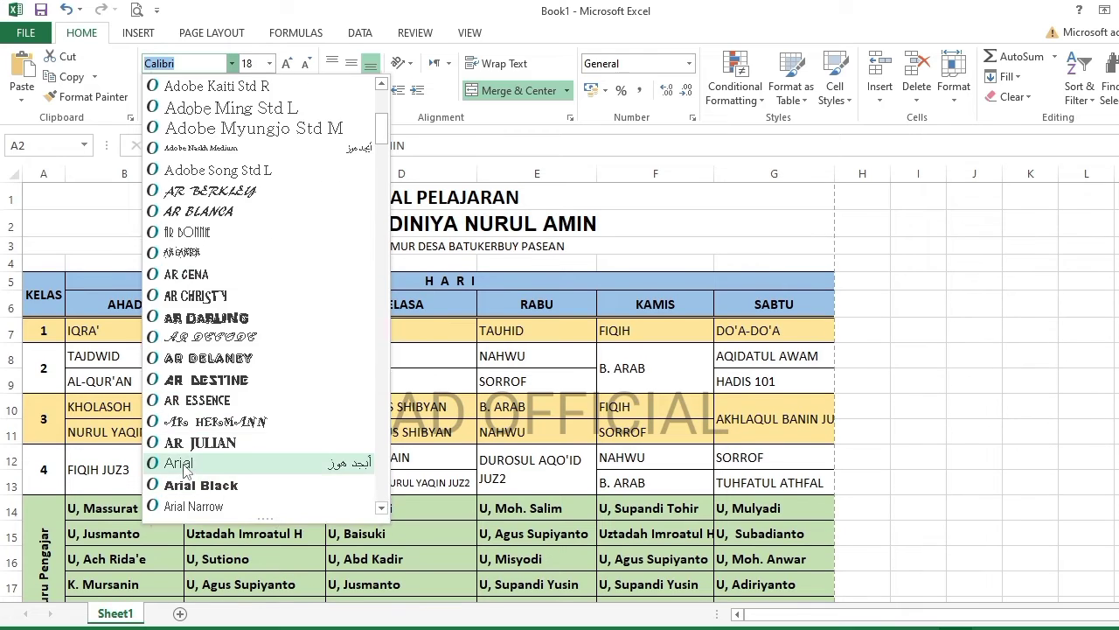
{"action": "left_click", "coordinate": [180, 464]}
- Make the row 3 address line bold at 14 pt
{"action": "left_click", "coordinate": [262, 246]}
{"action": "left_click", "coordinate": [287, 64]}
{"action": "left_click", "coordinate": [150, 90]}
{"action": "left_click", "coordinate": [287, 64]}
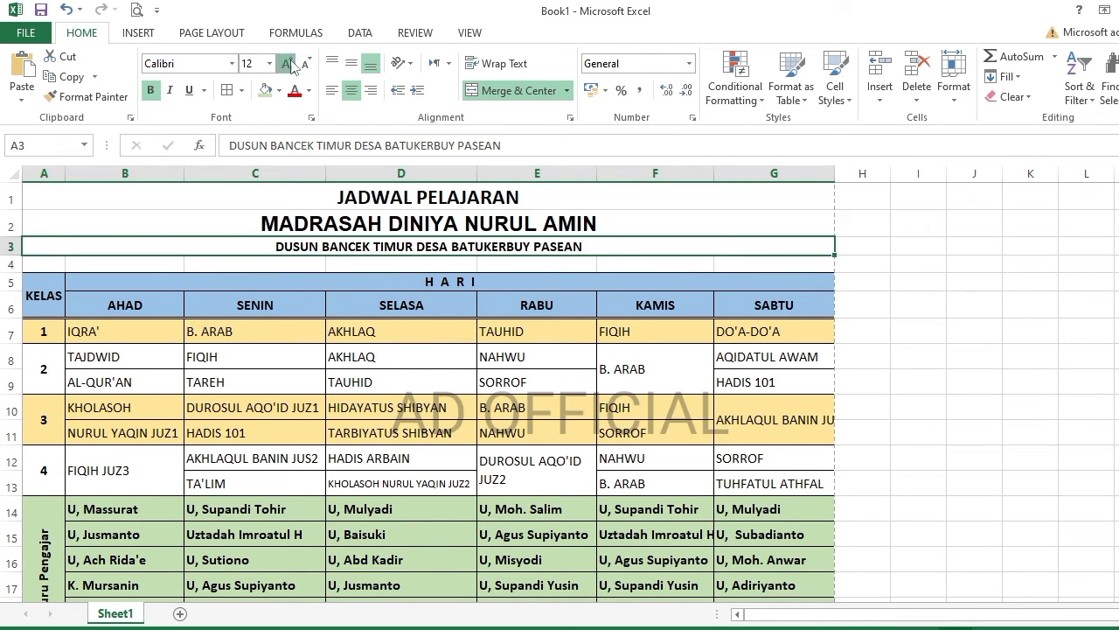
{"action": "left_click", "coordinate": [287, 64]}
{"action": "left_click", "coordinate": [263, 198]}
{"action": "scroll", "coordinate": [236, 329], "scroll_direction": "down", "scroll_amount": 4}
{"action": "scroll", "coordinate": [236, 329], "scroll_direction": "up", "scroll_amount": 4}
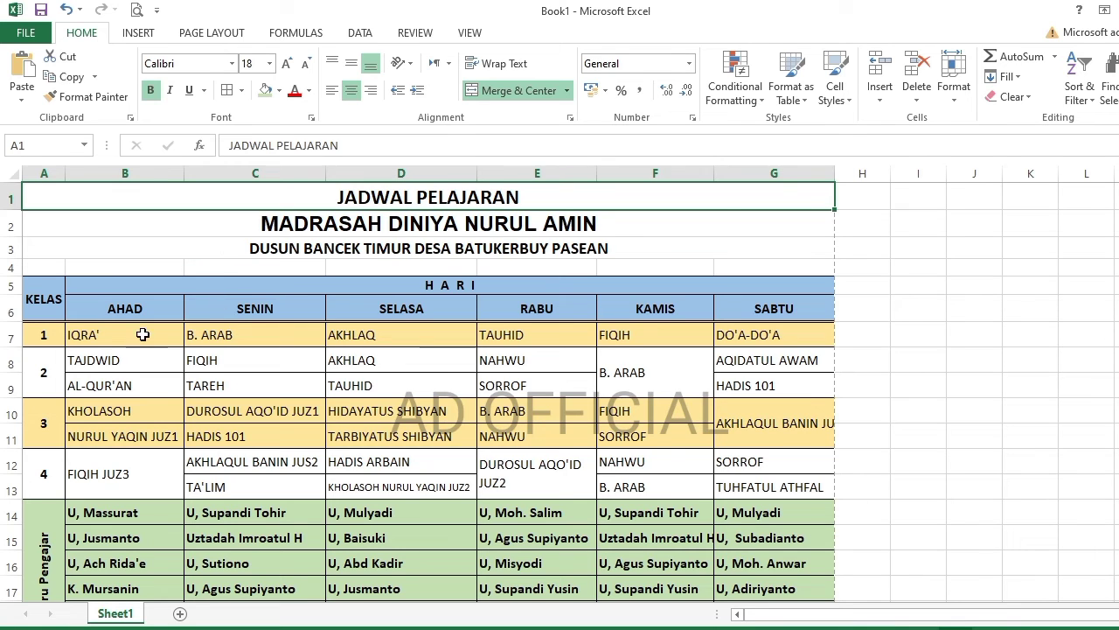
- Centre the lesson names in cells B7:G13
{"action": "left_click_drag", "start_coordinate": [143, 335], "coordinate": [787, 486]}
{"action": "left_click", "coordinate": [351, 90]}
{"action": "left_click", "coordinate": [348, 436]}
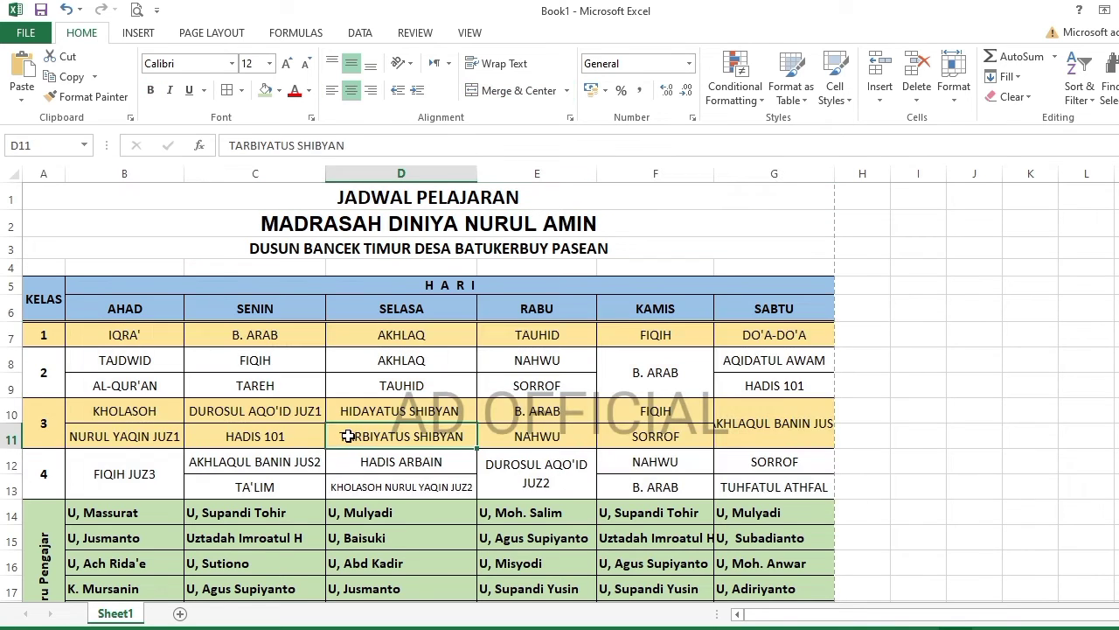
{"action": "scroll", "coordinate": [350, 430], "scroll_direction": "down", "scroll_amount": 5}
{"action": "scroll", "coordinate": [341, 393], "scroll_direction": "up", "scroll_amount": 4}
{"action": "scroll", "coordinate": [325, 350], "scroll_direction": "up", "scroll_amount": 1}
- Wrap the long SABTU entry in G10, adjust columns G and E, and preview the printout
{"action": "double_click", "coordinate": [767, 423]}
{"action": "key", "text": "Escape"}
{"action": "mouse_move", "coordinate": [834, 174]}
{"action": "left_mouse_down"}
{"action": "mouse_move", "coordinate": [855, 174]}
{"action": "mouse_move", "coordinate": [834, 174]}
{"action": "left_mouse_up"}
{"action": "left_click", "coordinate": [499, 63]}
{"action": "left_click", "coordinate": [977, 401]}
{"action": "scroll", "coordinate": [977, 400], "scroll_direction": "down", "scroll_amount": 2}
{"action": "left_click_drag", "start_coordinate": [596, 169], "coordinate": [592, 170]}
{"action": "scroll", "coordinate": [197, 278], "scroll_direction": "up", "scroll_amount": 1}
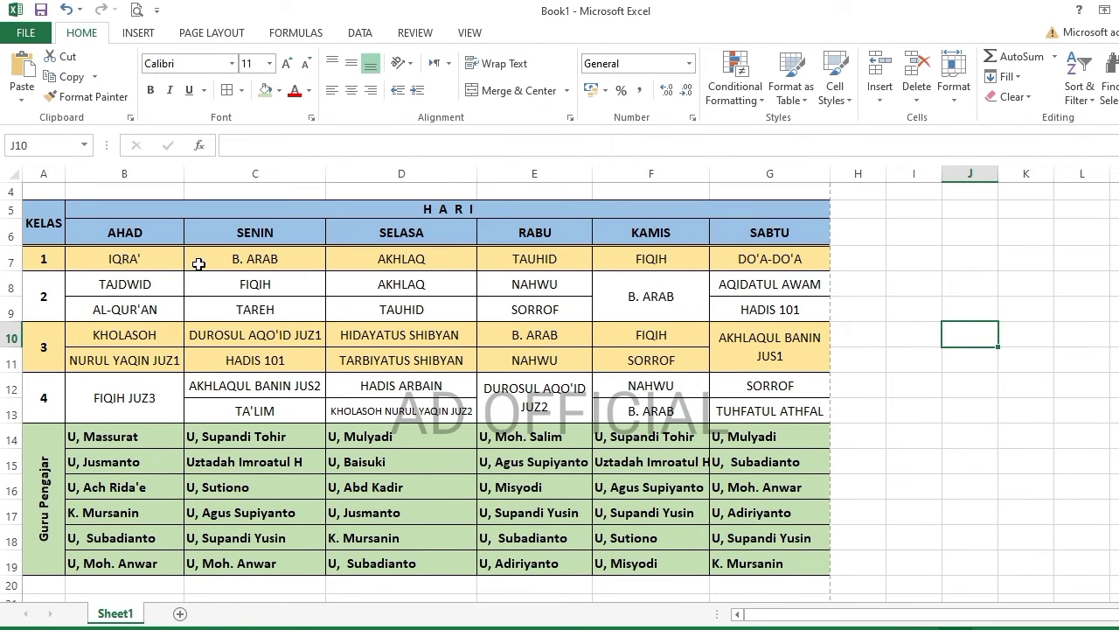
{"action": "scroll", "coordinate": [199, 263], "scroll_direction": "up", "scroll_amount": 1}
{"action": "left_click_drag", "start_coordinate": [223, 195], "coordinate": [347, 525]}
{"action": "left_click", "coordinate": [136, 10]}
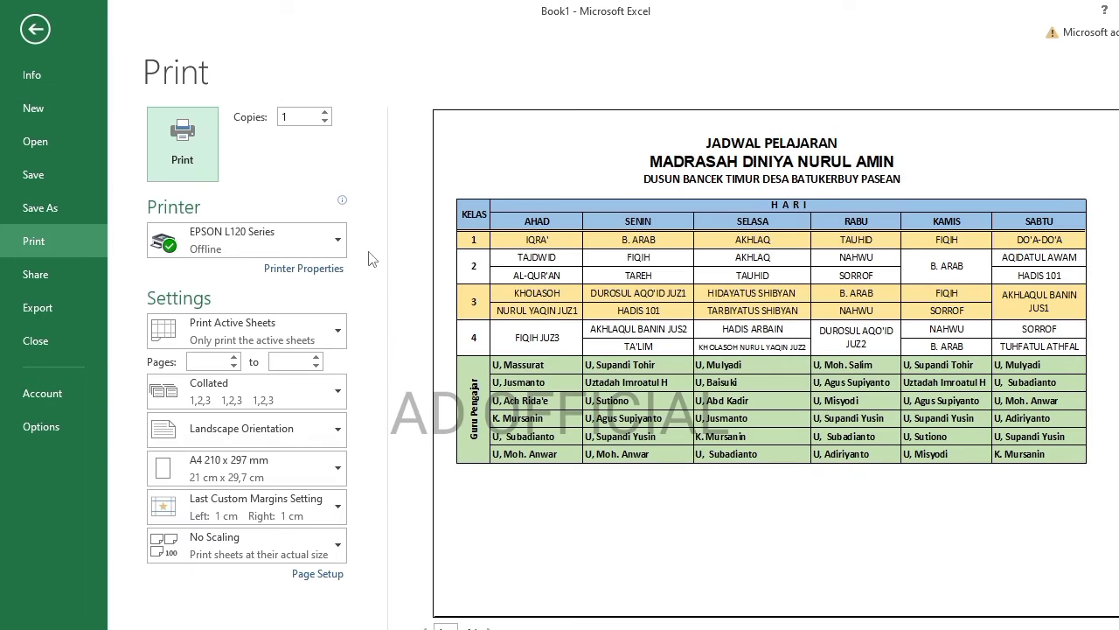
- Enter Kepala in F22 and MDTA Nurul Amin in F23, left-aligned
{"action": "left_click", "coordinate": [35, 29]}
{"action": "left_click", "coordinate": [665, 357]}
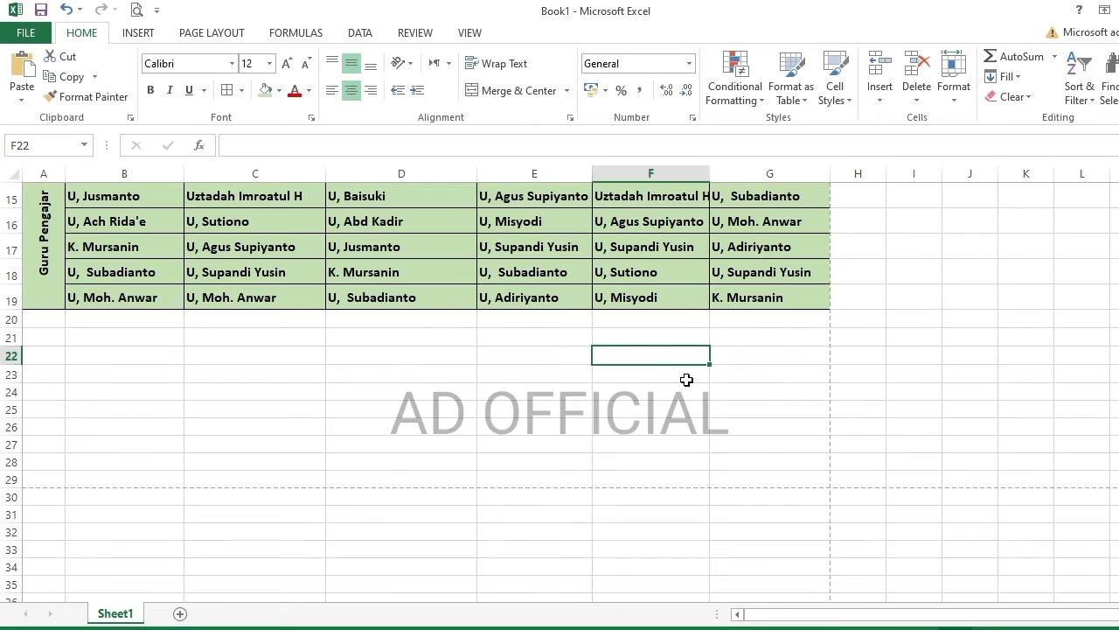
{"action": "type", "text": "kEP"}
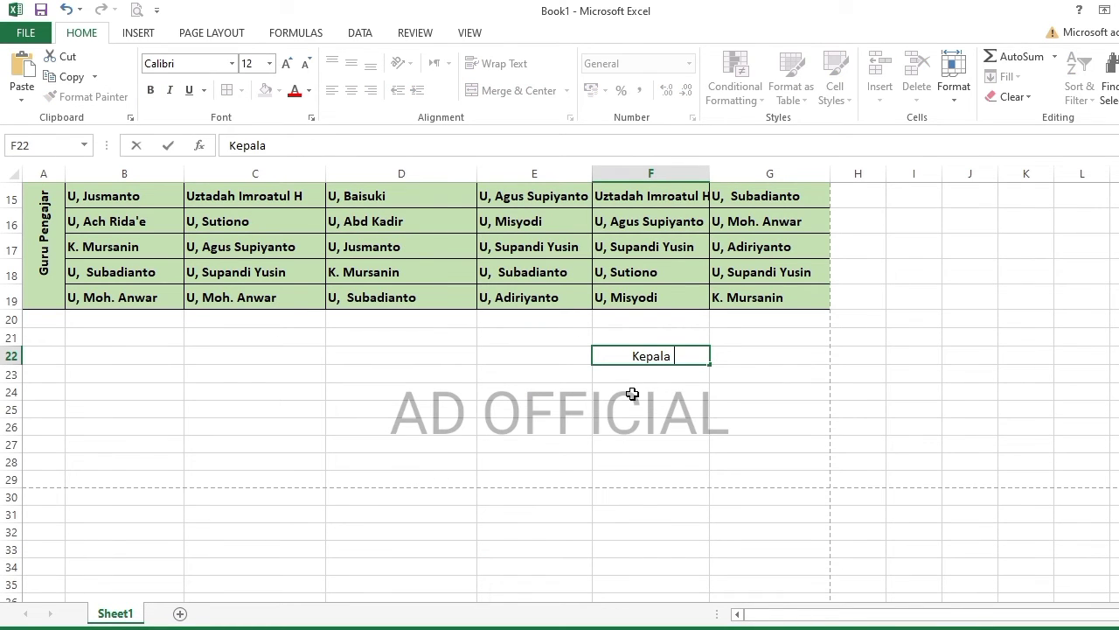
{"action": "key", "text": "BackSpace"}
{"action": "key", "text": "BackSpace"}
{"action": "key", "text": "BackSpace"}
{"action": "key", "text": "BackSpace"}
{"action": "key", "text": "BackSpace"}
{"action": "key", "text": "Return"}
{"action": "type", "text": "MDTA Nurul Amin"}
{"action": "key", "text": "Return"}
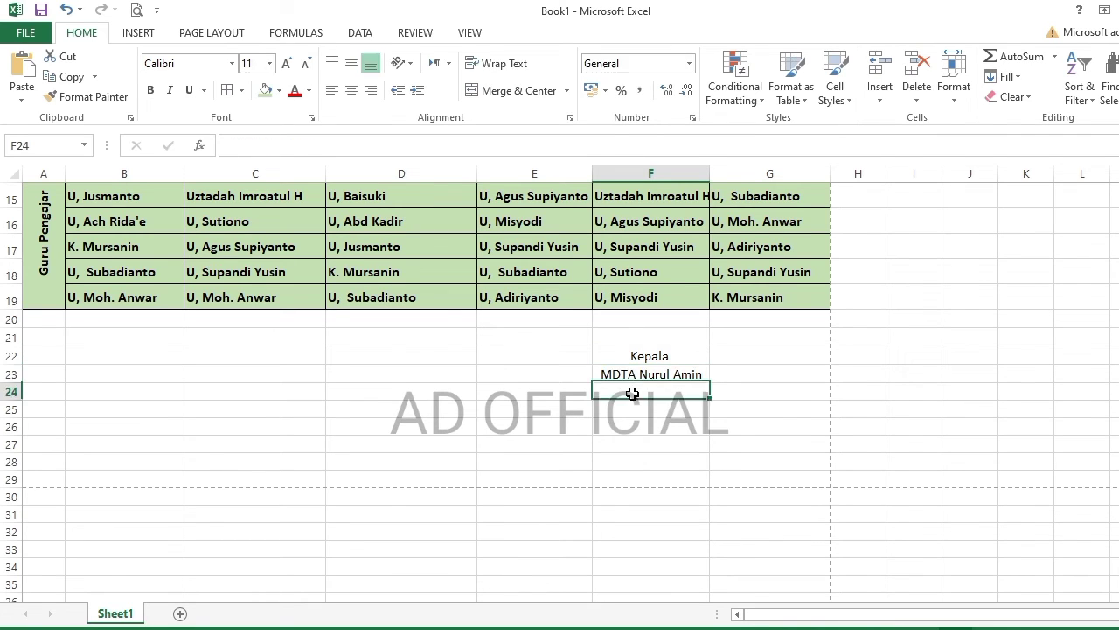
{"action": "left_click_drag", "start_coordinate": [644, 357], "coordinate": [644, 374]}
{"action": "left_click", "coordinate": [332, 90]}
- Type the head's name in F27, bold and underlined, with the block F22:F27 at 12 pt
{"action": "left_click", "coordinate": [639, 446]}
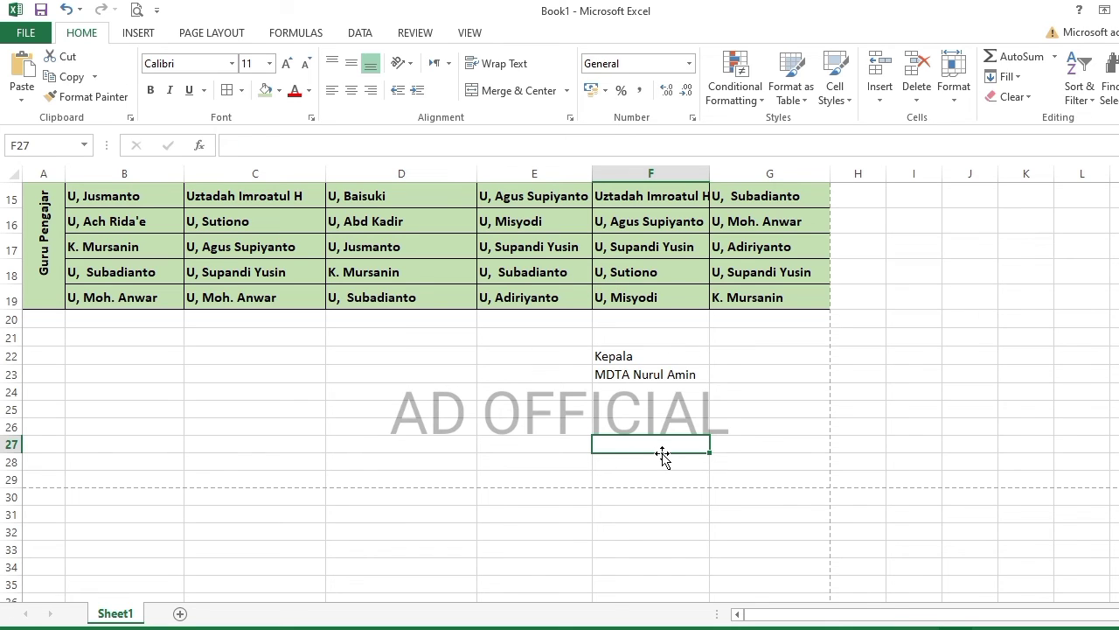
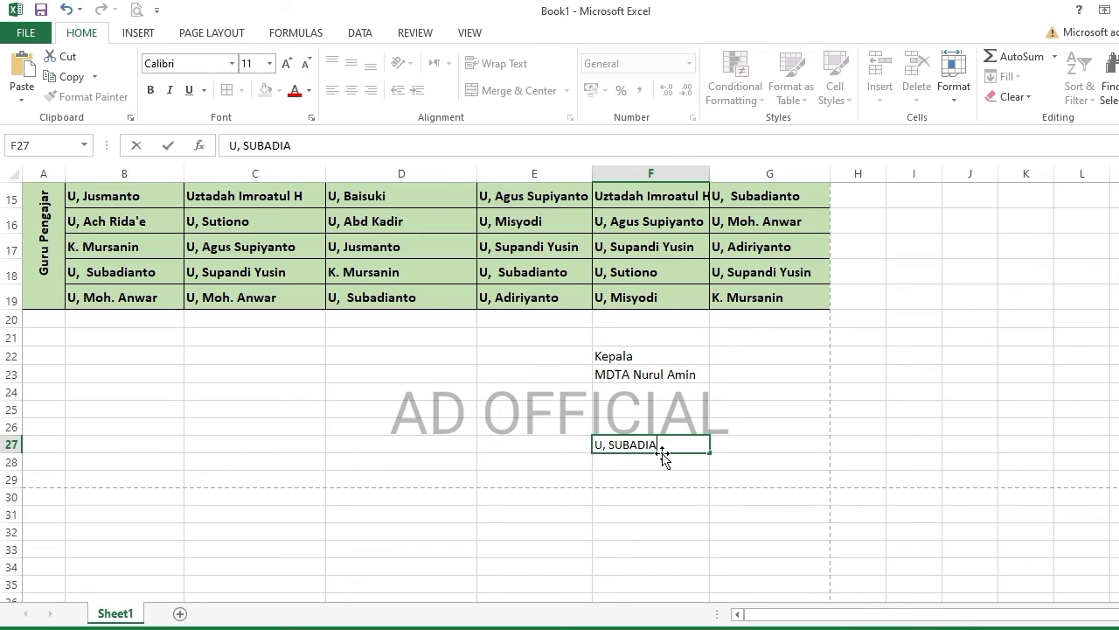
{"action": "key", "text": "ctrl+Return"}
{"action": "key", "text": "ctrl+b"}
{"action": "left_click_drag", "start_coordinate": [644, 356], "coordinate": [651, 446]}
{"action": "left_click", "coordinate": [287, 63]}
{"action": "left_click", "coordinate": [287, 63]}
{"action": "left_click", "coordinate": [305, 63]}
{"action": "left_click", "coordinate": [534, 393]}
{"action": "left_click", "coordinate": [650, 446]}
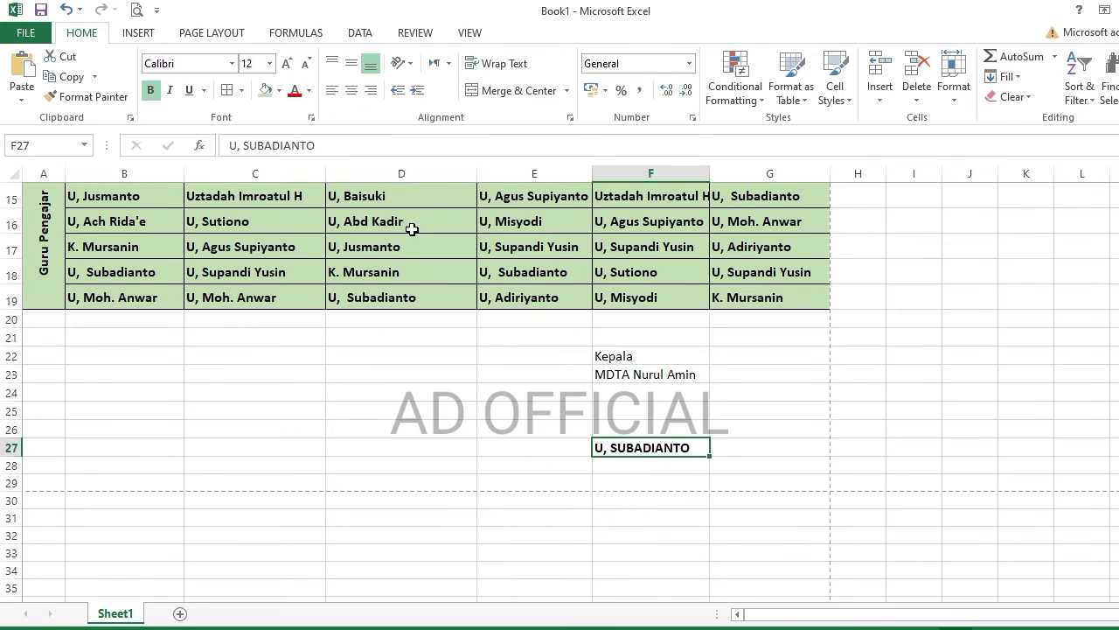
{"action": "key", "text": "ctrl+u"}
- Select the whole schedule from A1 down to row 27 for printing
{"action": "key", "text": "ctrl+Home"}
{"action": "key", "text": "ctrl+shift+End"}
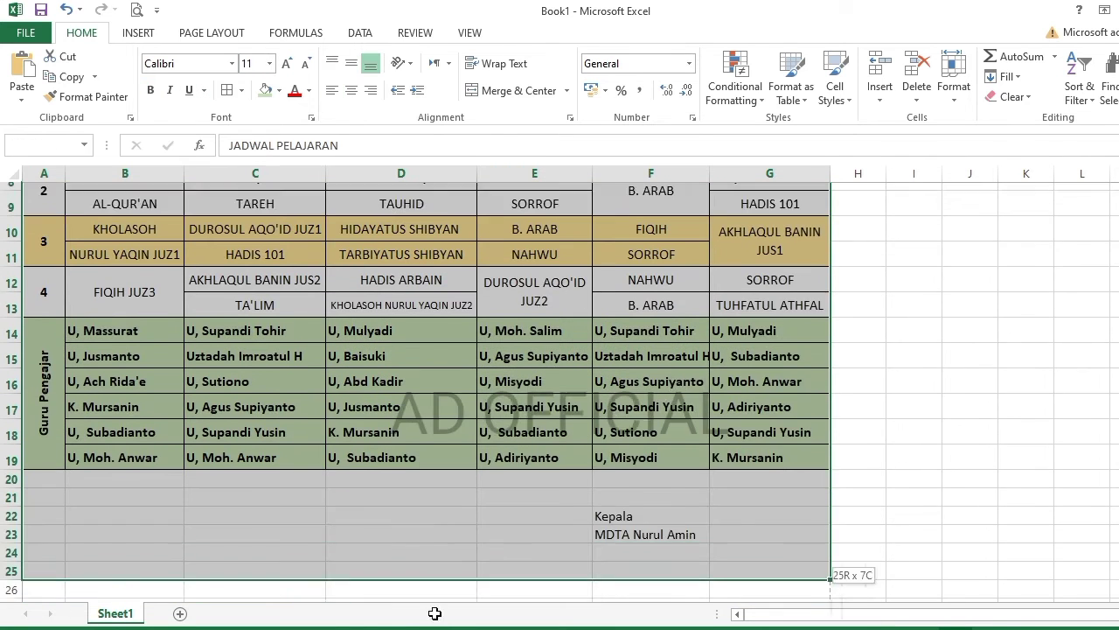
{"action": "key", "text": "ctrl+p"}
- Print the schedule with Microsoft Print to PDF, saving the file as JADWAL
{"action": "left_click", "coordinate": [247, 239]}
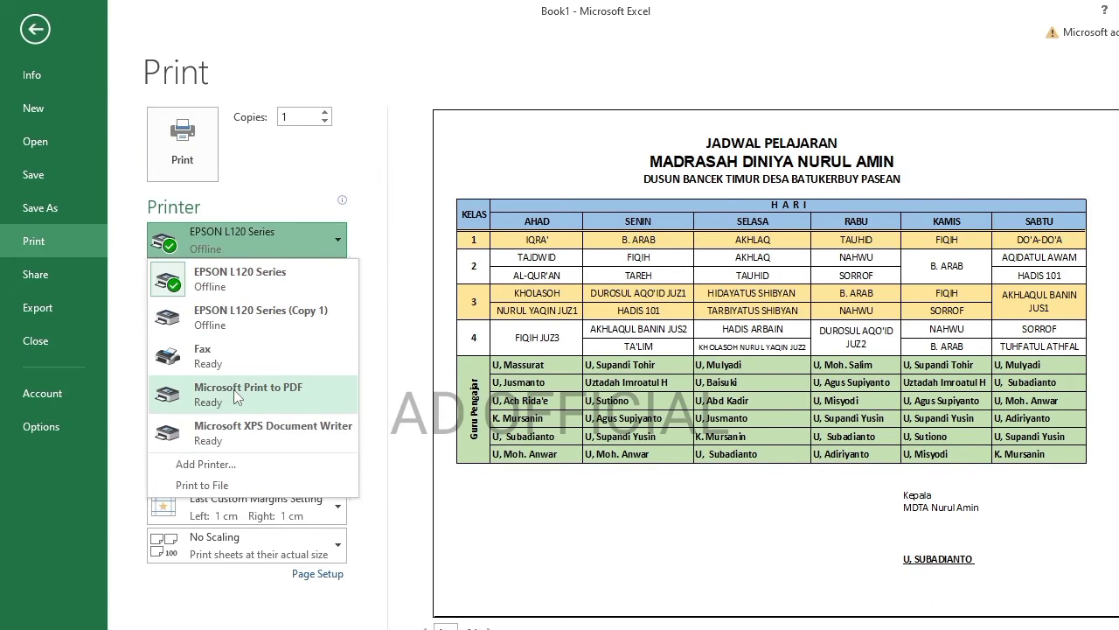
{"action": "left_click", "coordinate": [250, 394]}
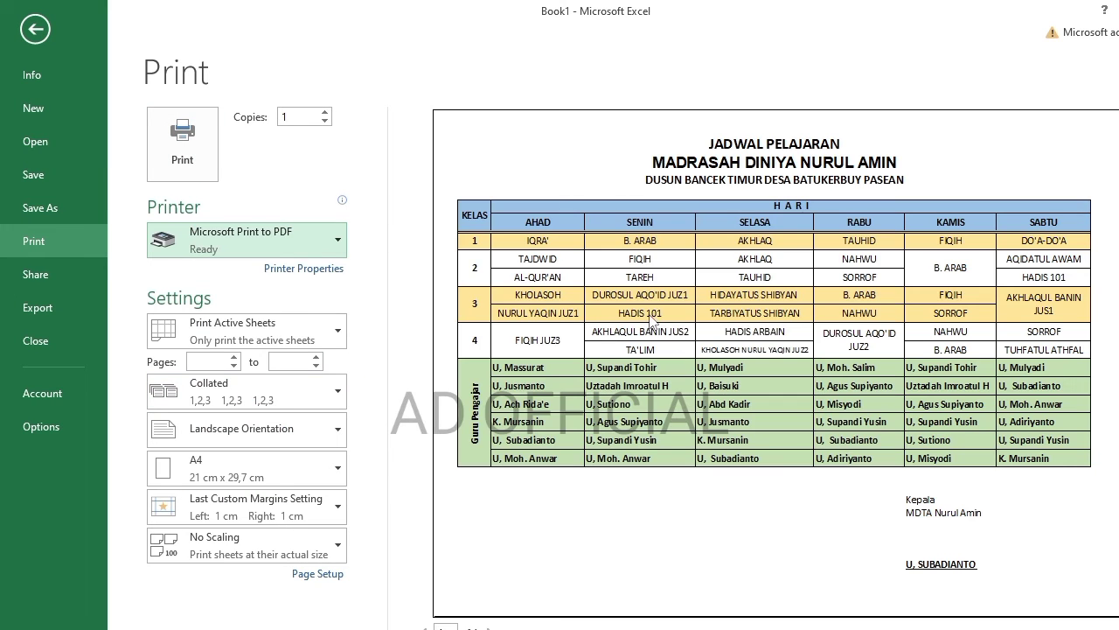
{"action": "left_click", "coordinate": [182, 145]}
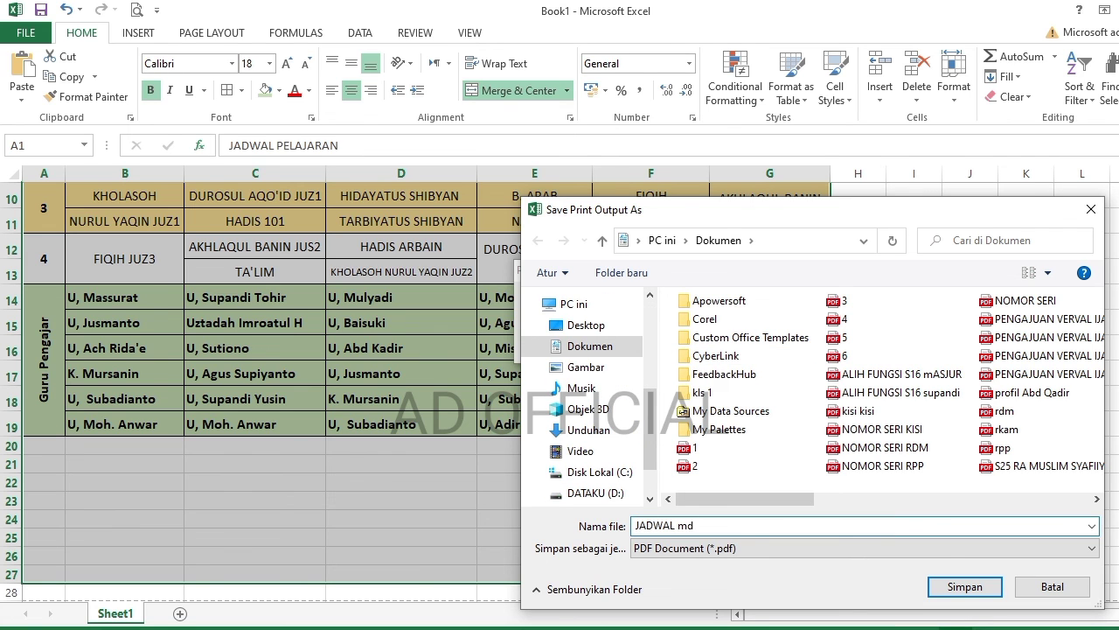
{"action": "type", "text": "JADWAL"}
{"action": "key", "text": "Return"}
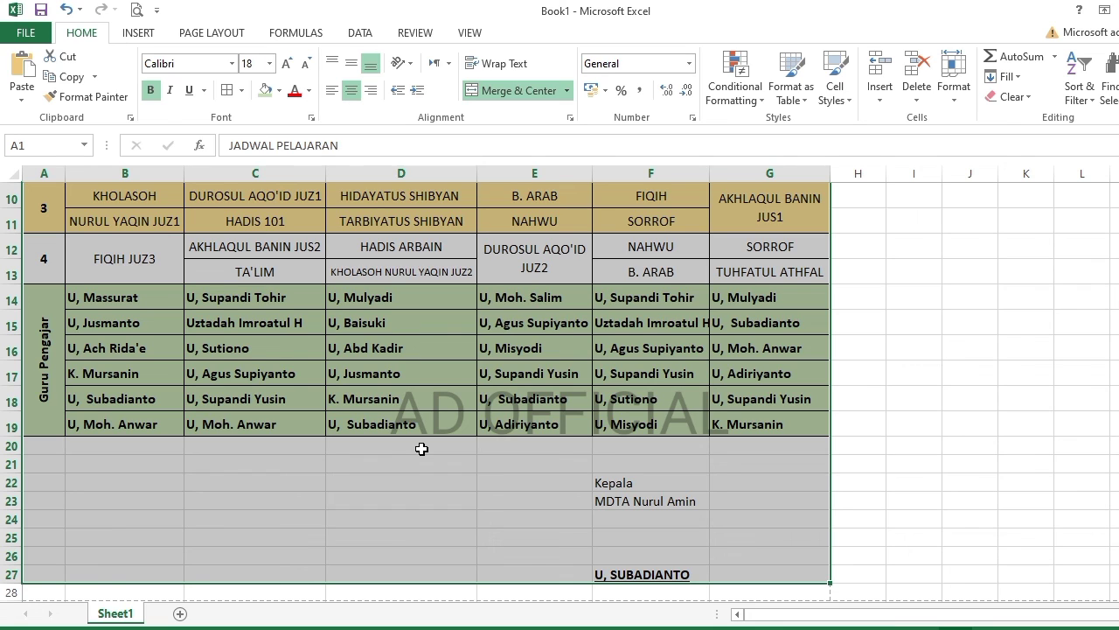
- Save the workbook under the name JADWAL
{"action": "key", "text": "F12"}
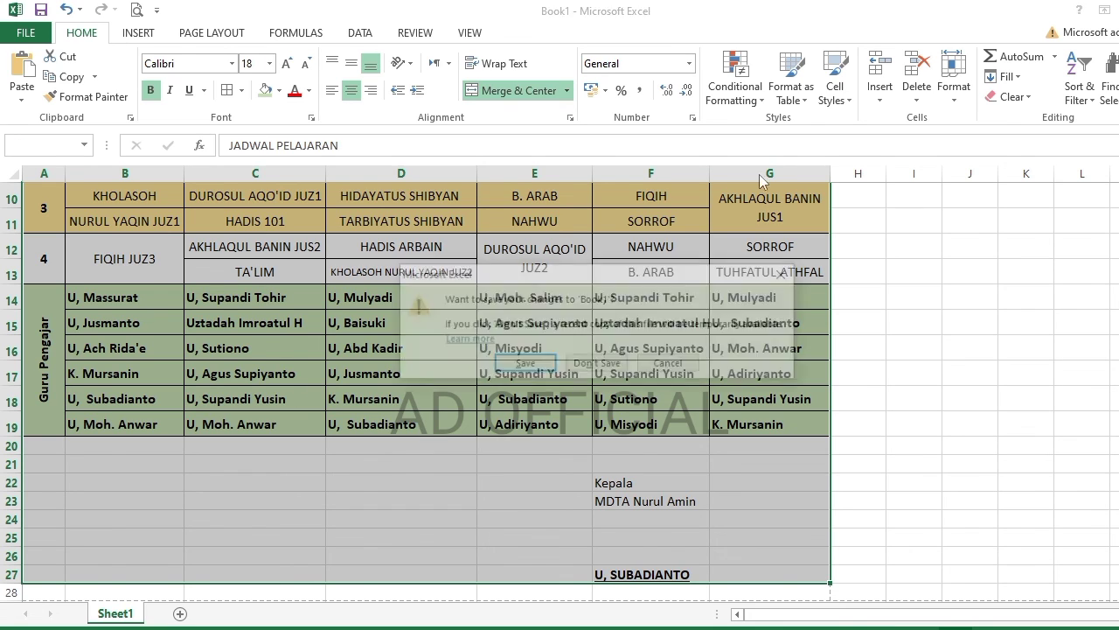
{"action": "type", "text": "JADWAL MD"}
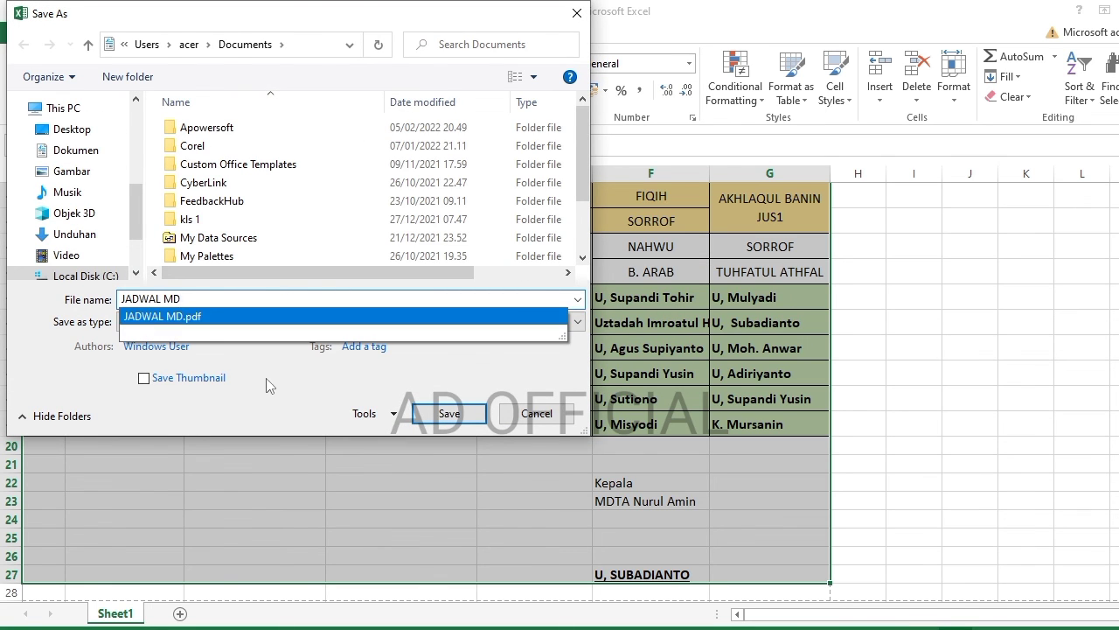
{"action": "left_click", "coordinate": [560, 315]}
{"action": "left_click", "coordinate": [449, 413]}
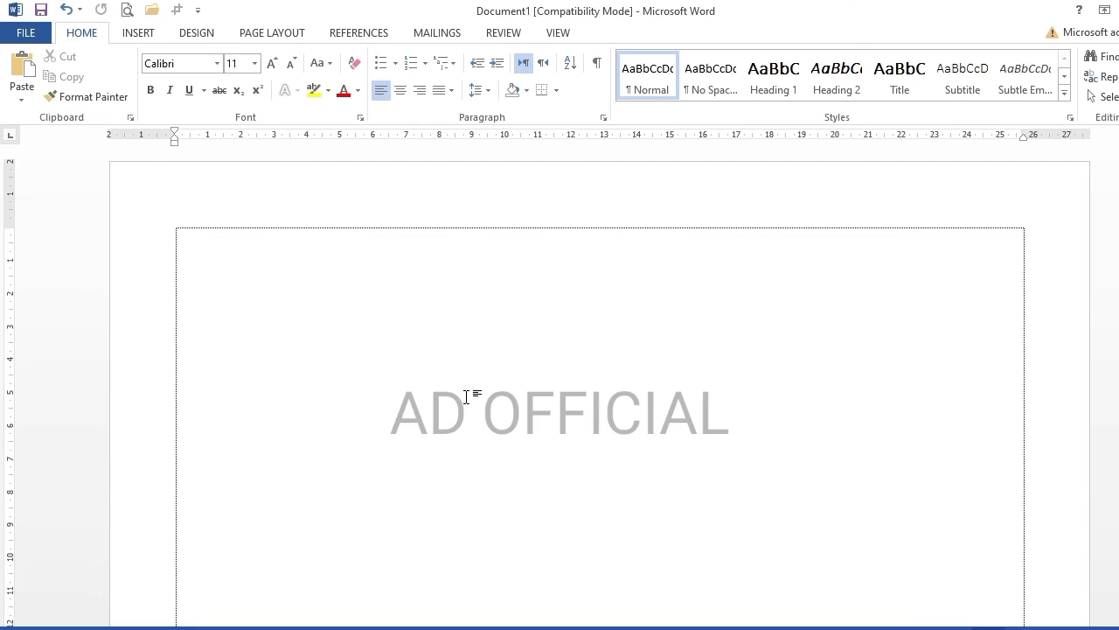